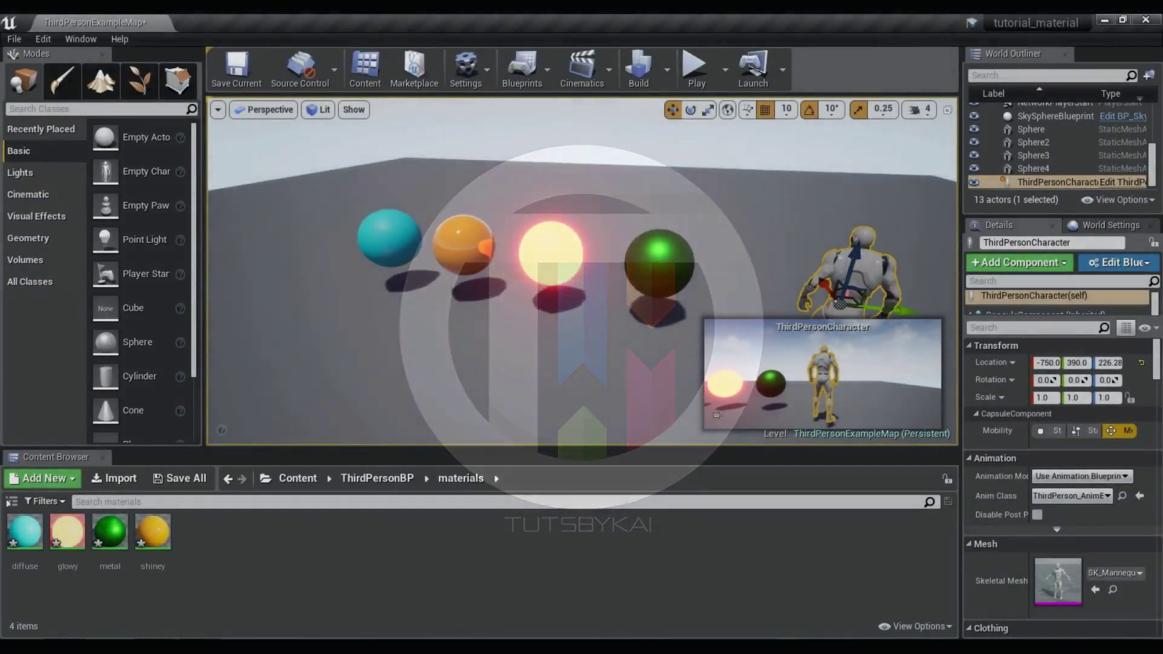
Select the turquoise sphere in the level and open its diffuse material for editing
key("w")
key("a")
right_click_drag(587, 187, 563, 159)
left_click(540, 296)
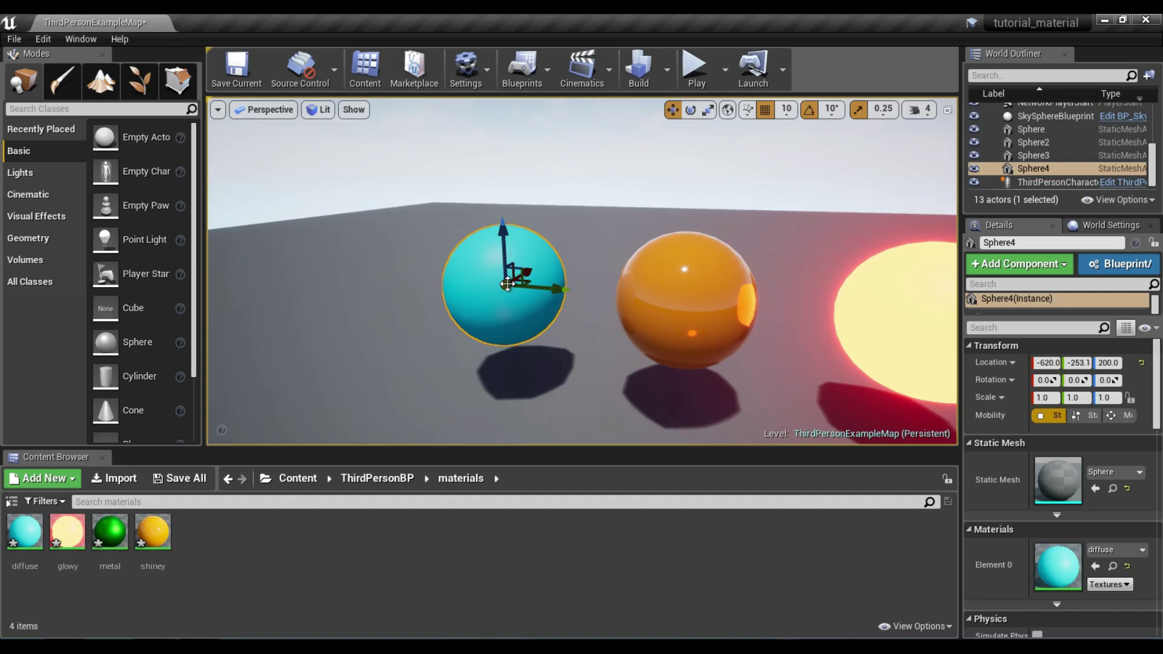
right_click(489, 255)
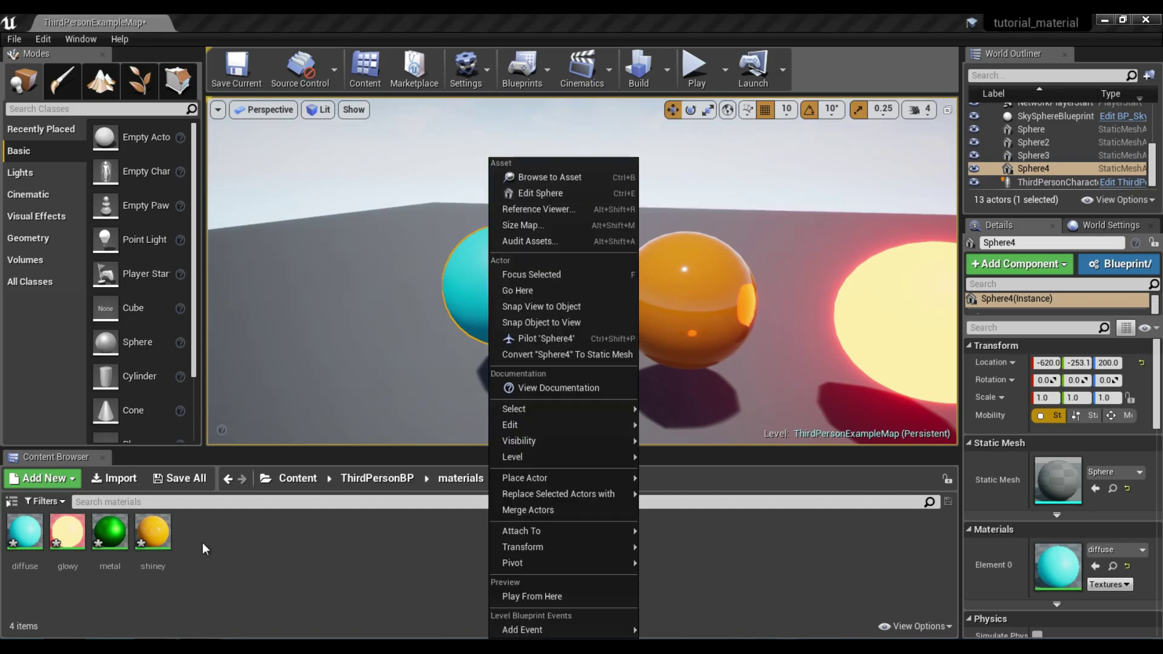
left_click(240, 619)
double_click(25, 532)
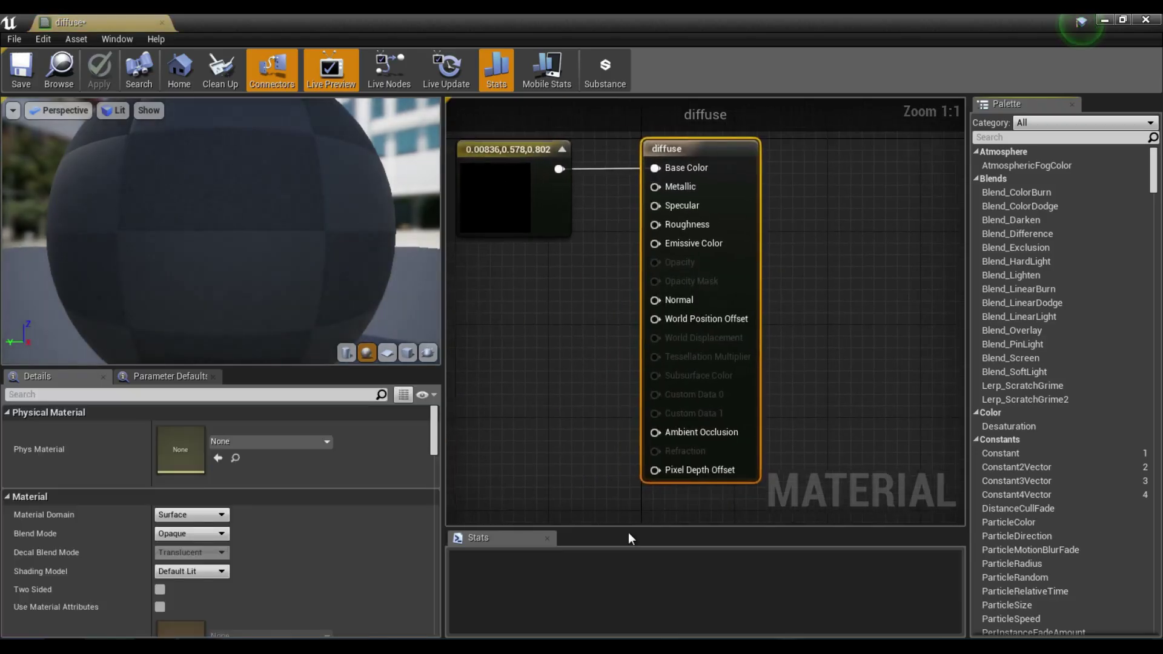
Add a TextureSample node below the colour constant and connect its RGB output to the material's Normal input
right_click_drag(583, 319, 673, 315)
scroll(633, 336, "down", 1)
scroll(353, 270, "down", 3)
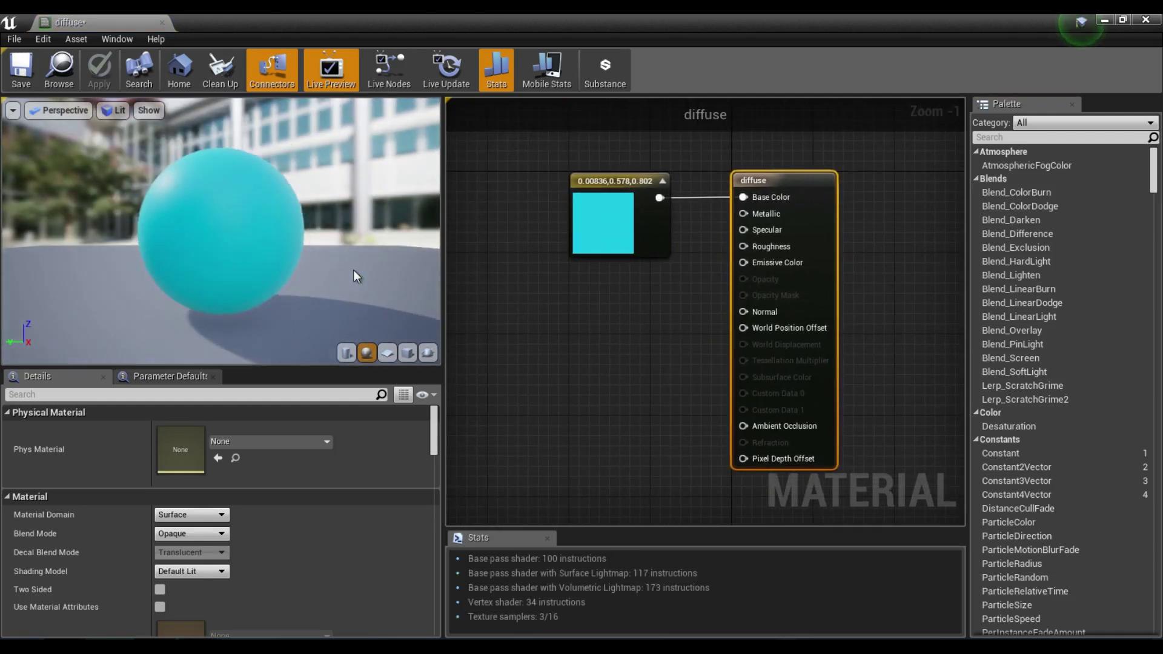
scroll(354, 270, "up", 2)
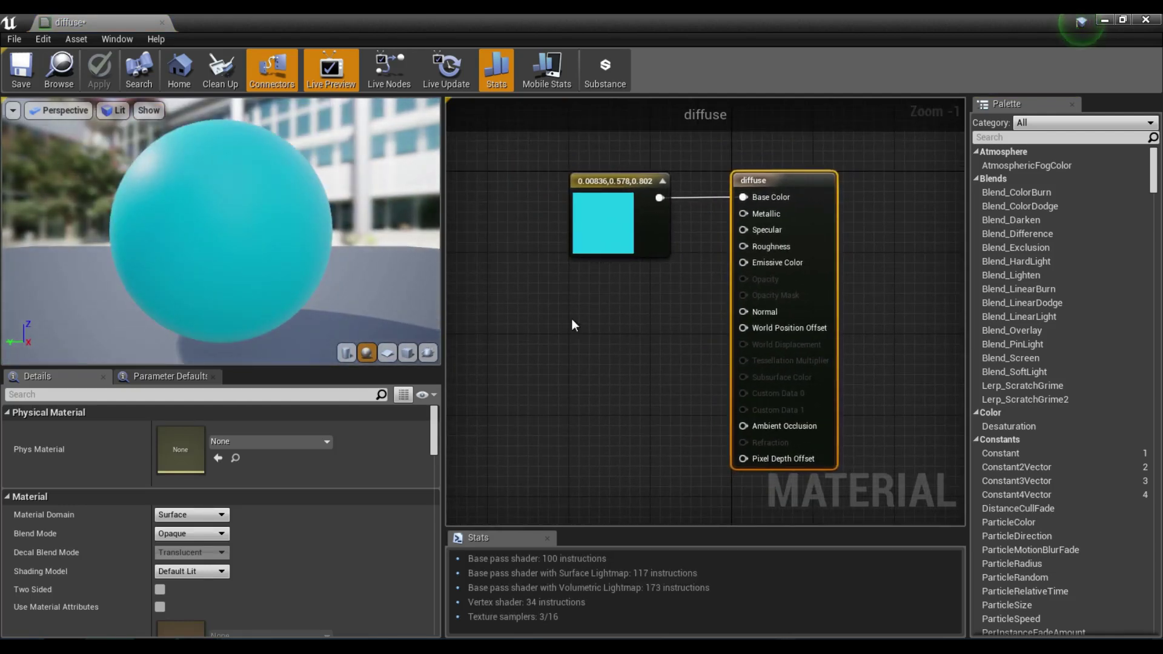
right_click(564, 311)
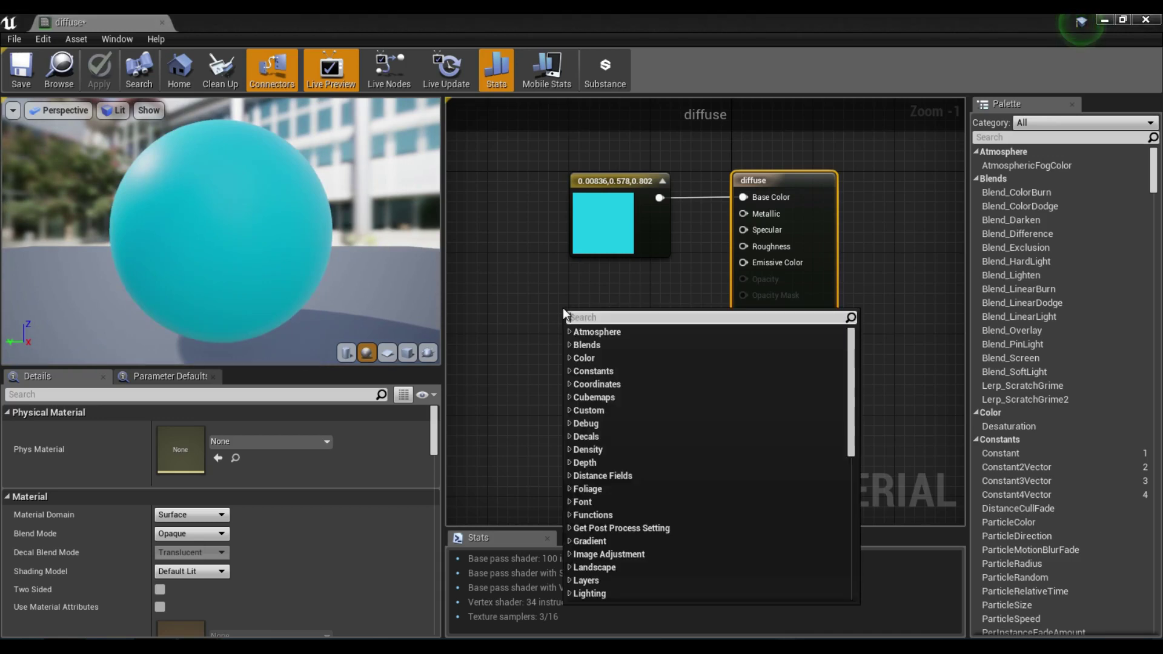
type("texture")
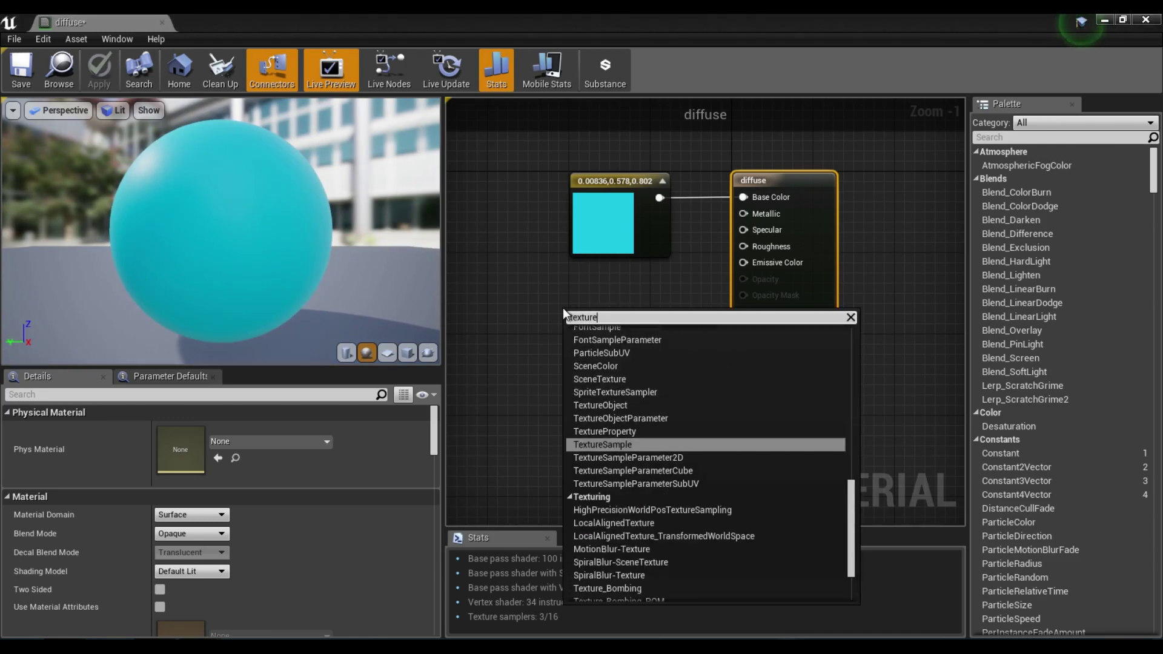
key("Return")
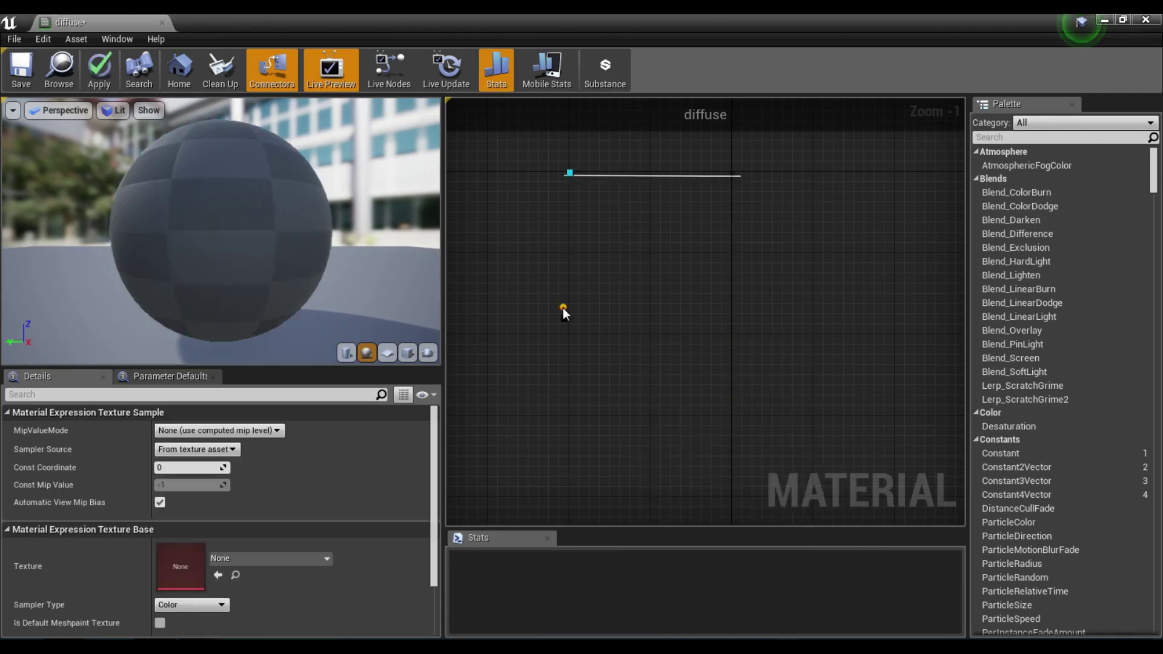
left_click_drag(616, 306, 755, 309)
right_click_drag(721, 361, 809, 360)
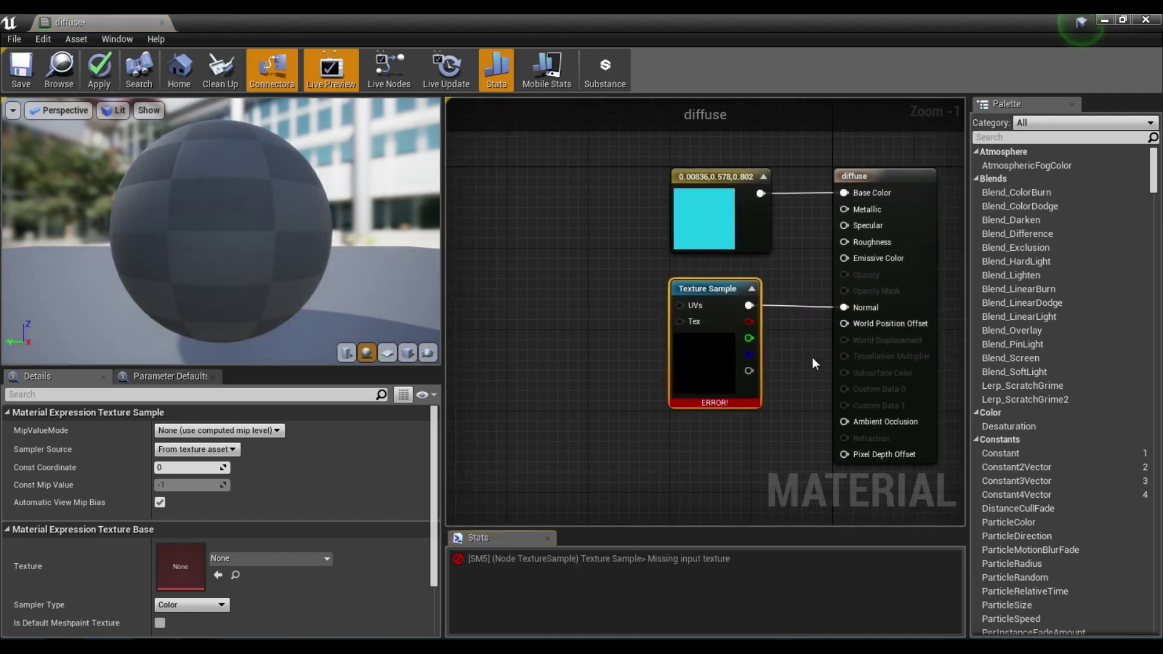
Add a TextureObject node feeding the Texture Sample's Tex input and place it beside the sample node
left_click_drag(680, 305, 594, 328)
type("texture")
key("Return")
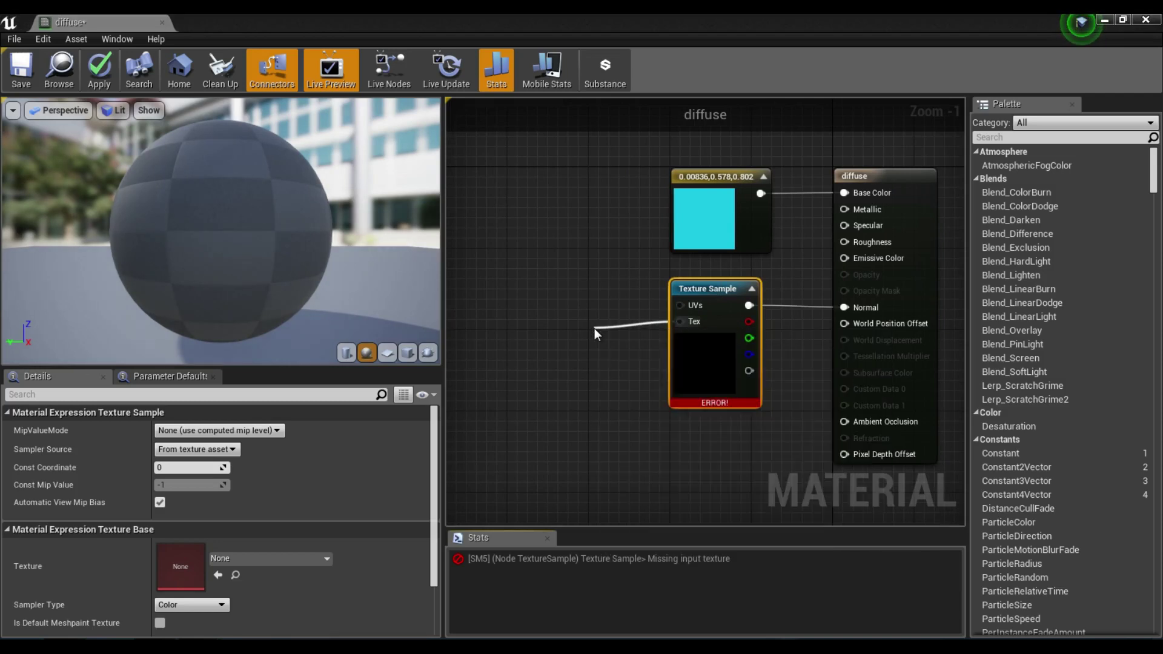
left_click_drag(632, 329, 602, 287)
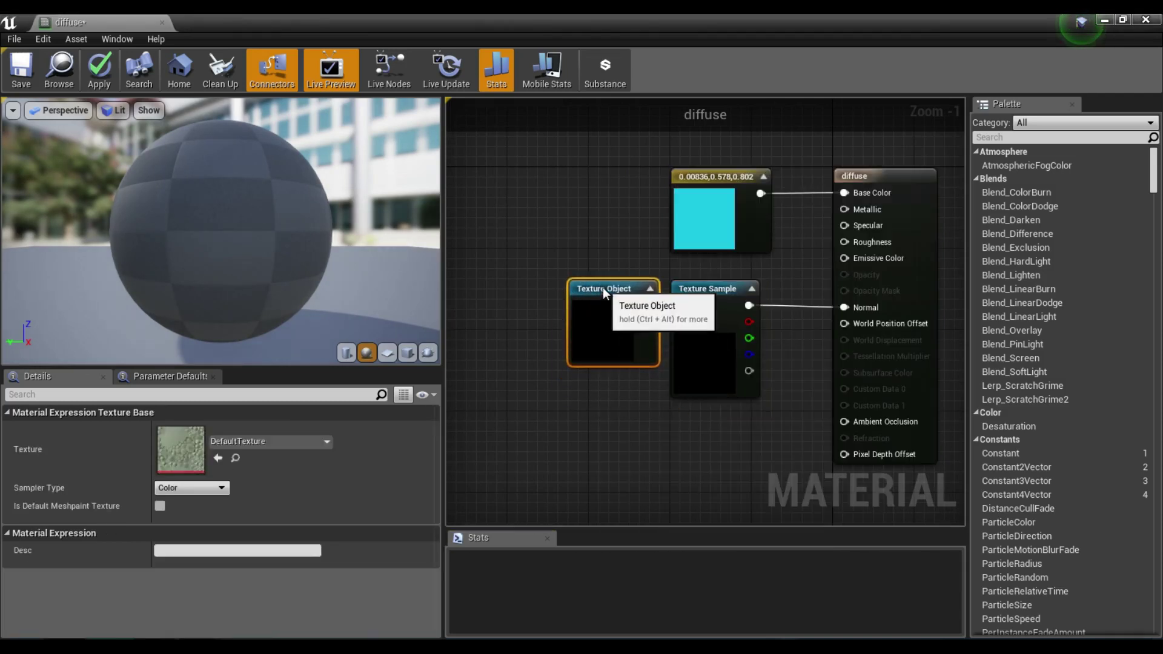
Assign the T_CobbleStone_Pebble_D texture to the Texture Object node
mouse_move(715, 440)
right_mouse_down()
mouse_move(626, 449)
mouse_move(701, 442)
right_mouse_up()
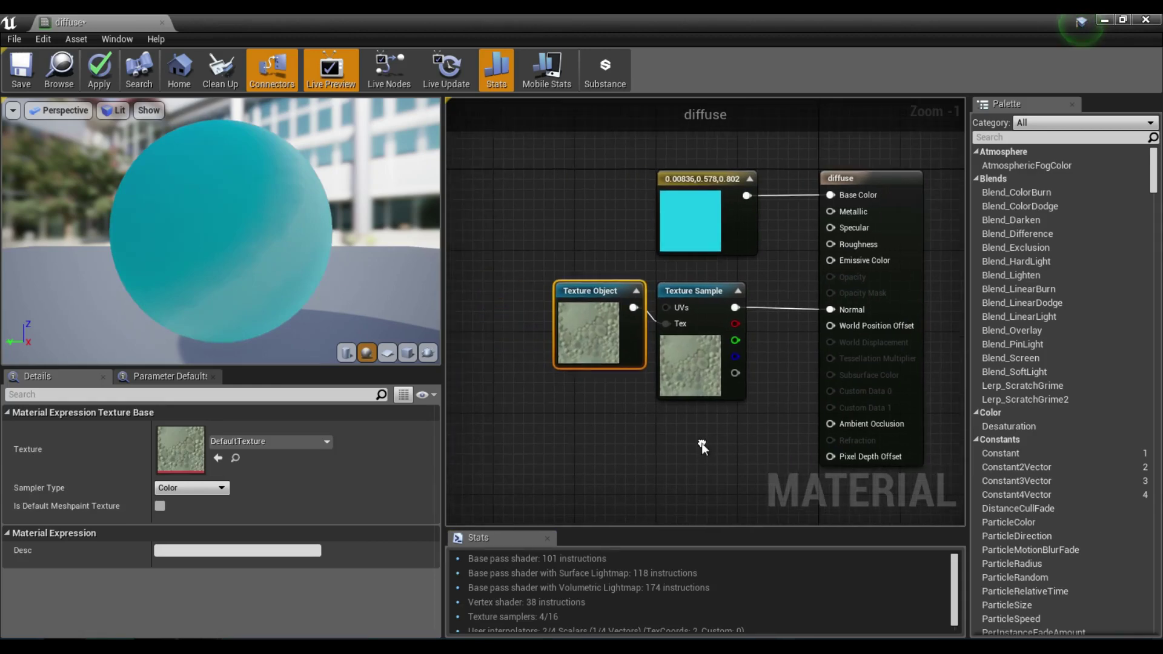
scroll(666, 351, "up", 1)
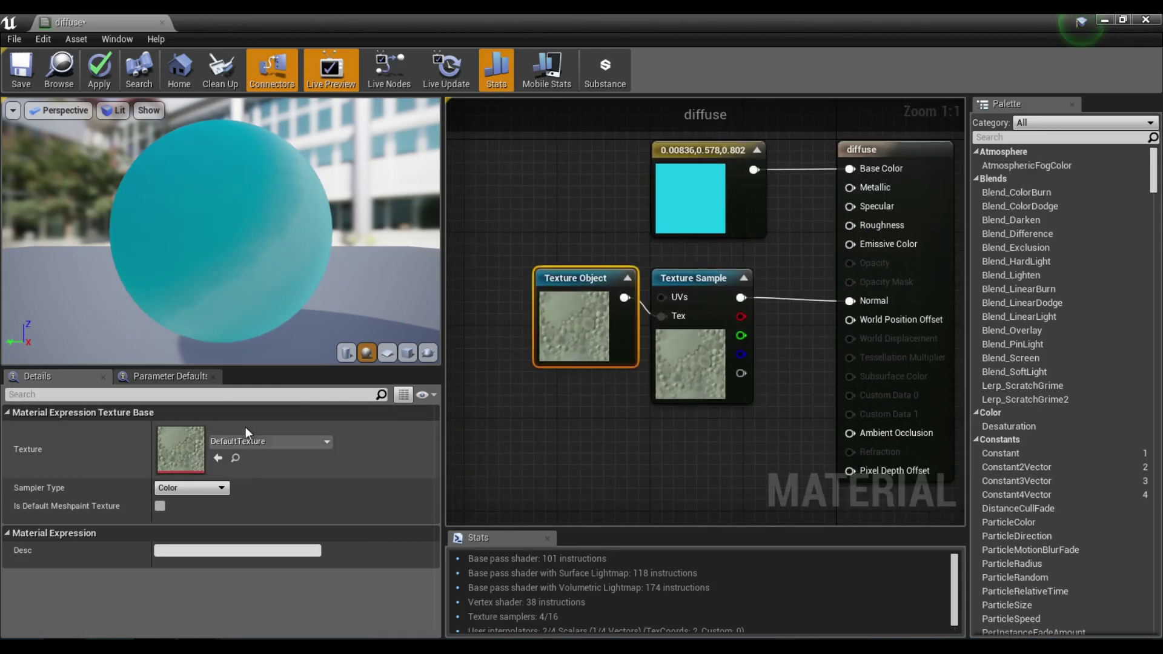
left_click(253, 442)
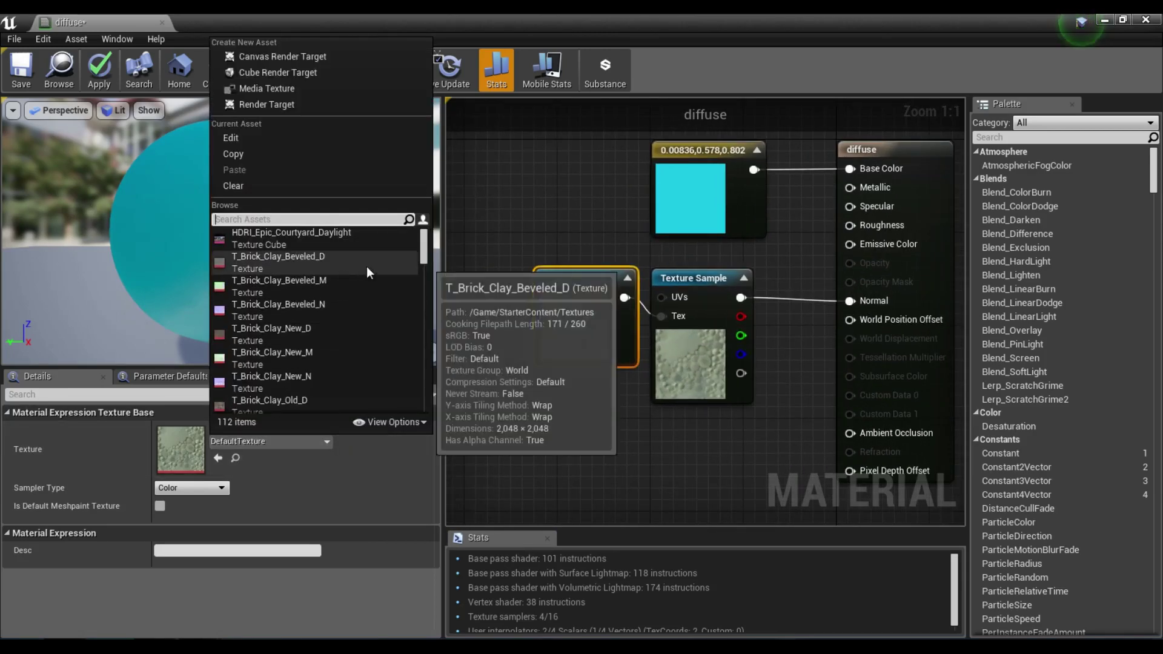
left_click(630, 318)
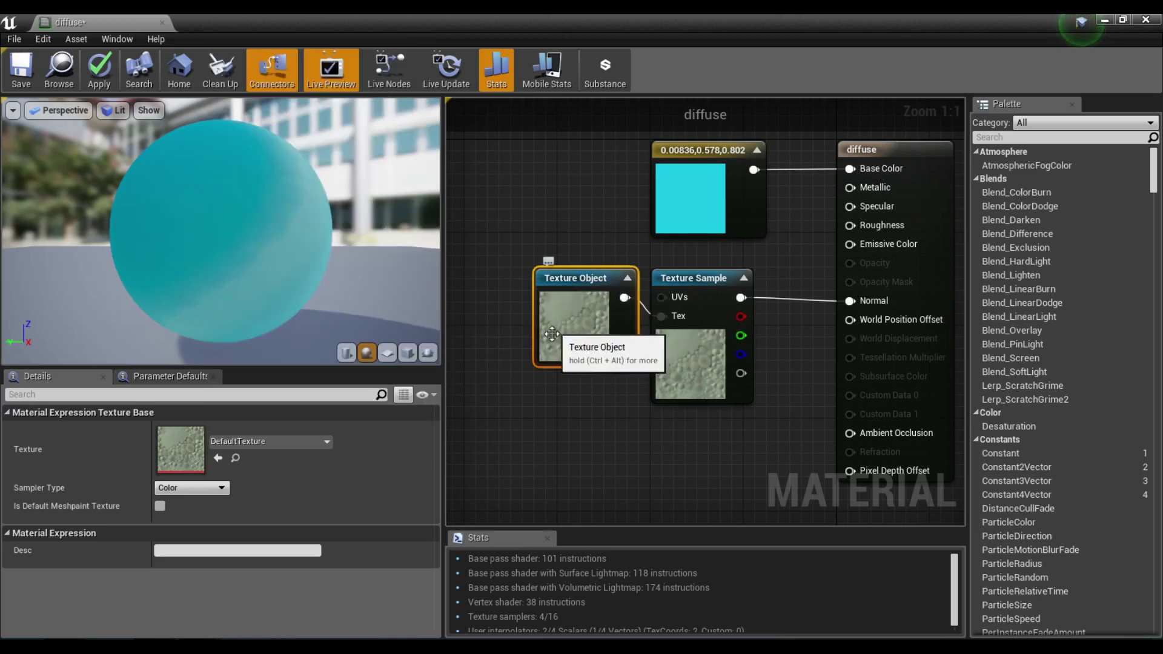
left_click(282, 441)
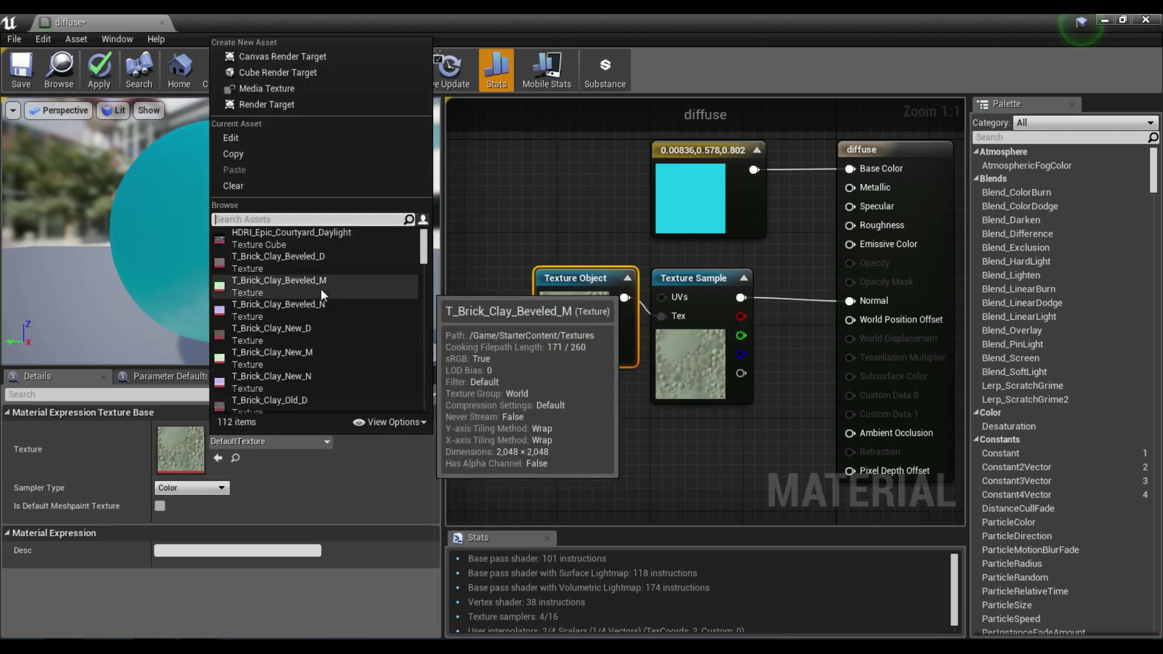
scroll(322, 290, "down", 3)
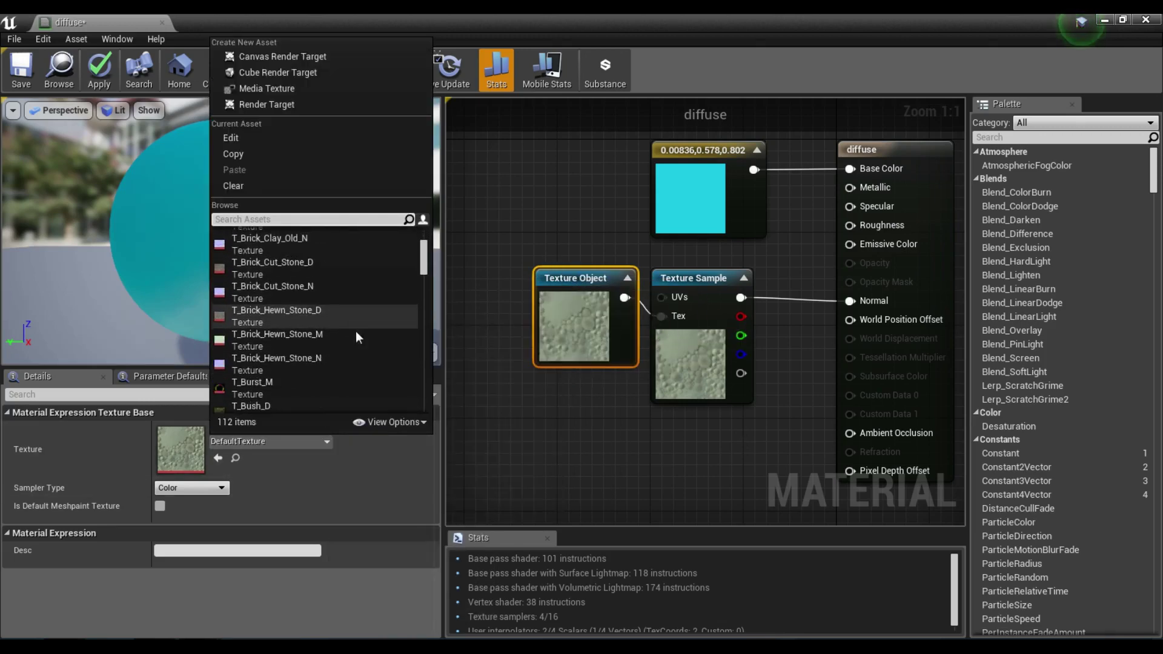
scroll(358, 329, "down", 5)
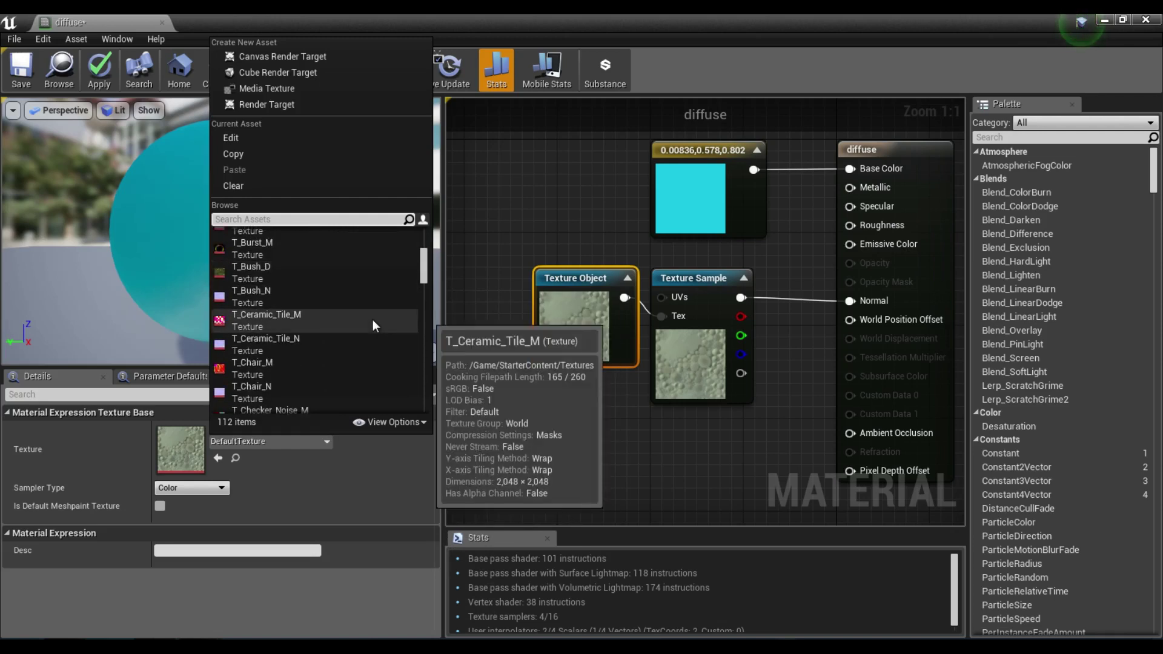
scroll(372, 319, "down", 3)
left_click(366, 347)
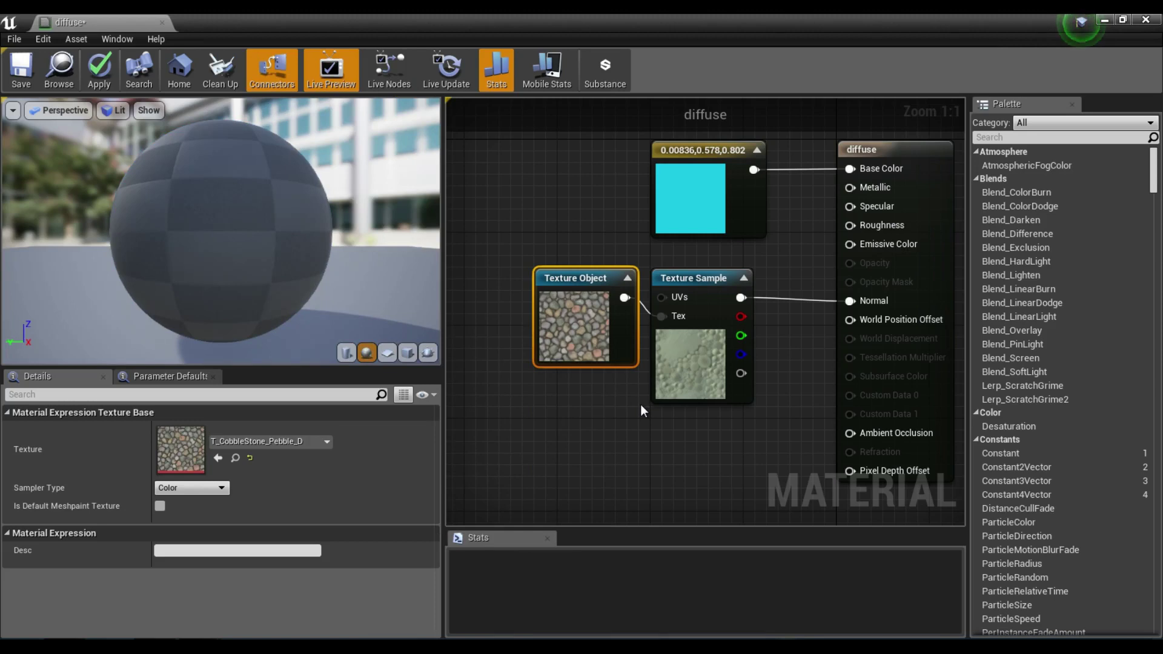
Assign the normal map T_CobbleStone_Smooth_N to the Texture Object node
left_click(269, 442)
scroll(304, 336, "down", 4)
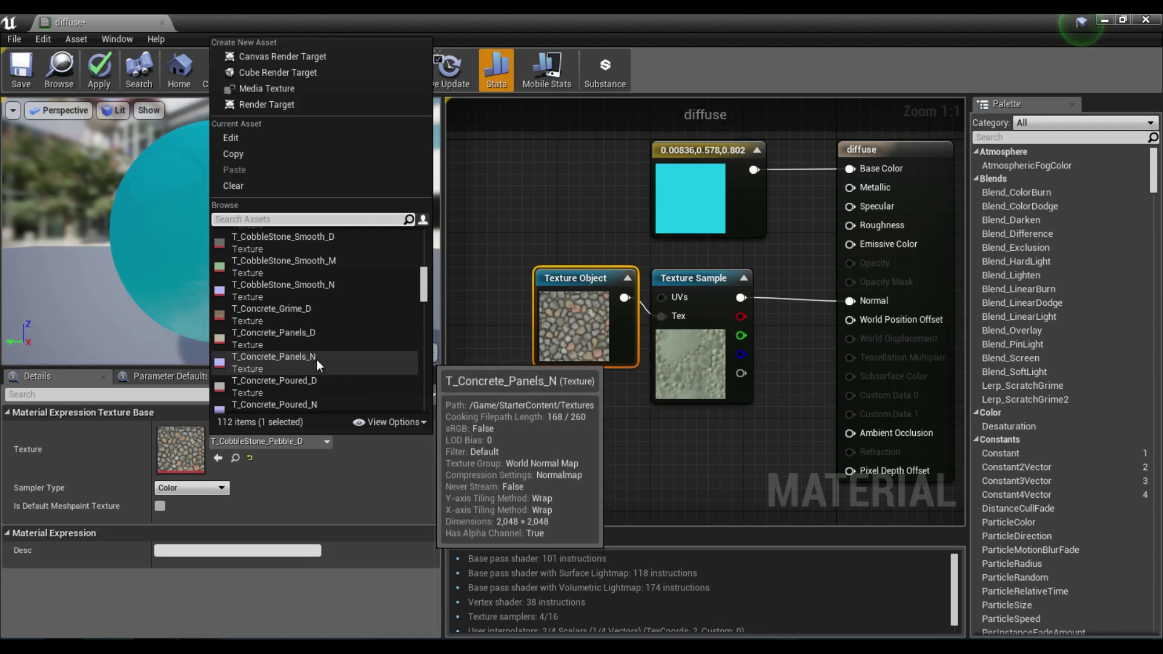
left_click(329, 295)
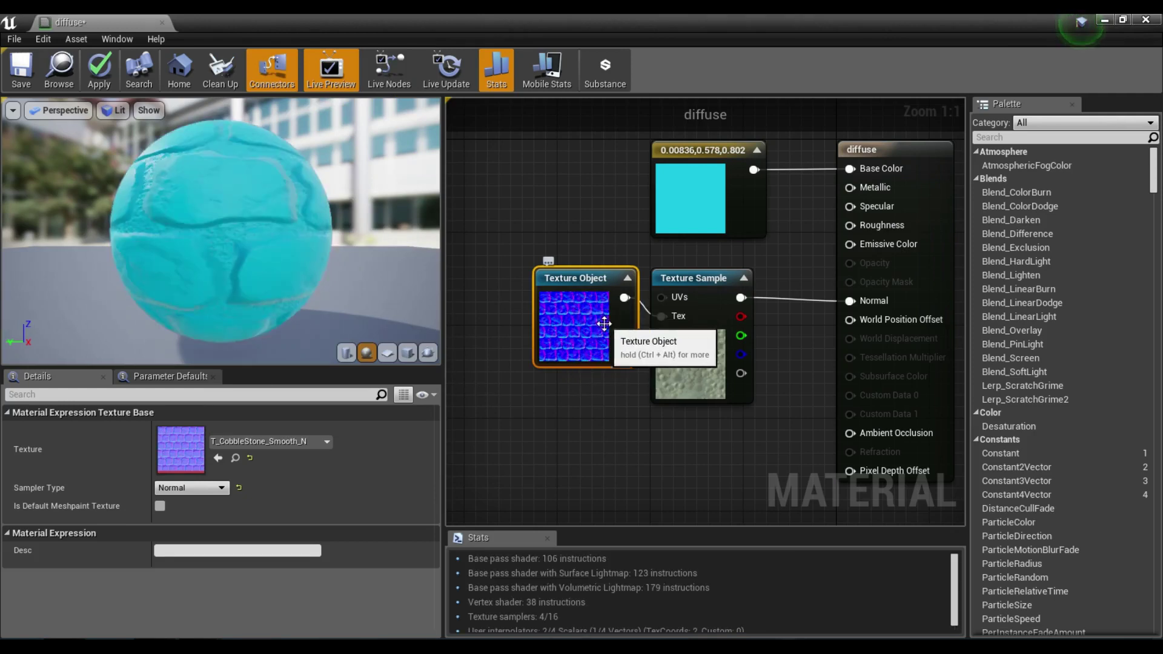
Examine the cobblestone surface relief on the preview sphere from several angles and distances
left_click_drag(316, 282, 316, 282)
scroll(316, 281, "up", 3)
scroll(195, 263, "down", 1)
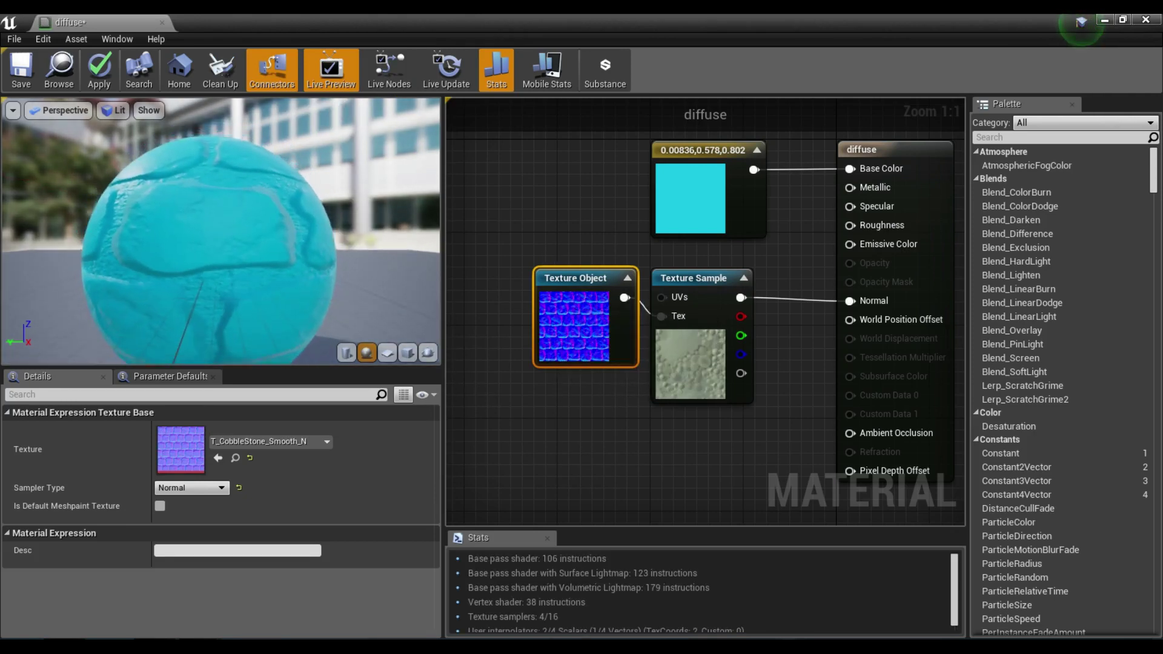
scroll(195, 263, "up", 4)
scroll(195, 264, "down", 3)
left_click_drag(195, 263, 96, 241)
left_click_drag(320, 291, 341, 230)
scroll(325, 208, "down", 4)
scroll(340, 230, "down", 3)
scroll(212, 258, "down", 3)
left_click_drag(212, 258, 276, 303)
scroll(210, 263, "up", 2)
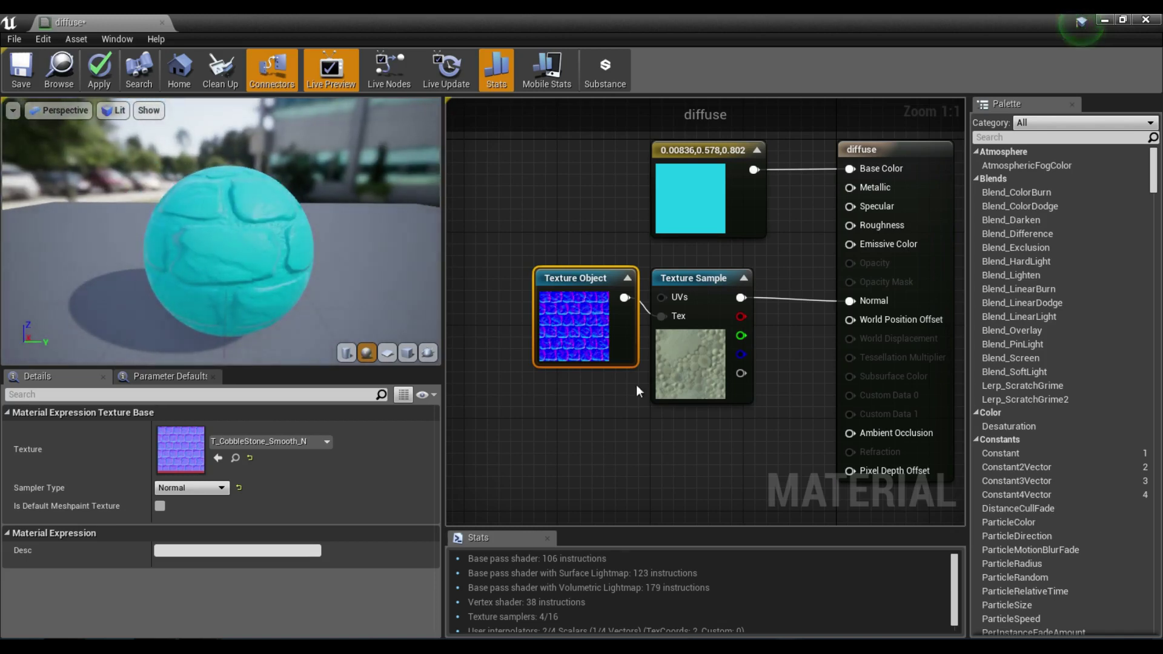
Add a TextureCoordinate node above the Texture Object and connect it to the Texture Sample's UVs input
right_click_drag(636, 390, 649, 270)
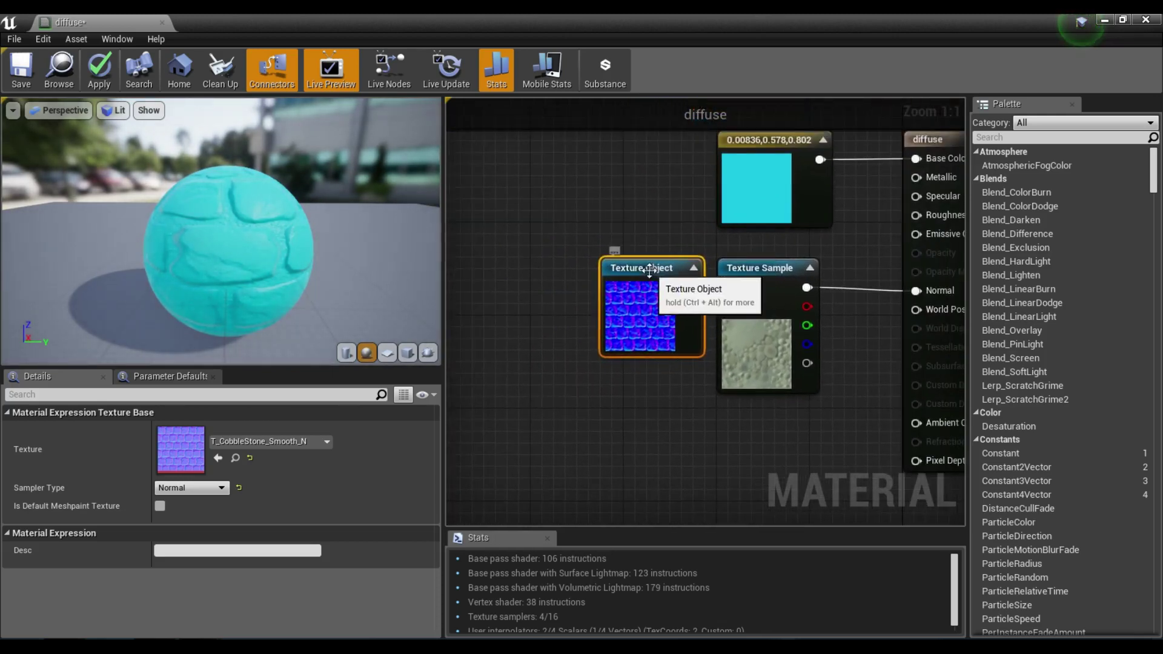
right_click(550, 160)
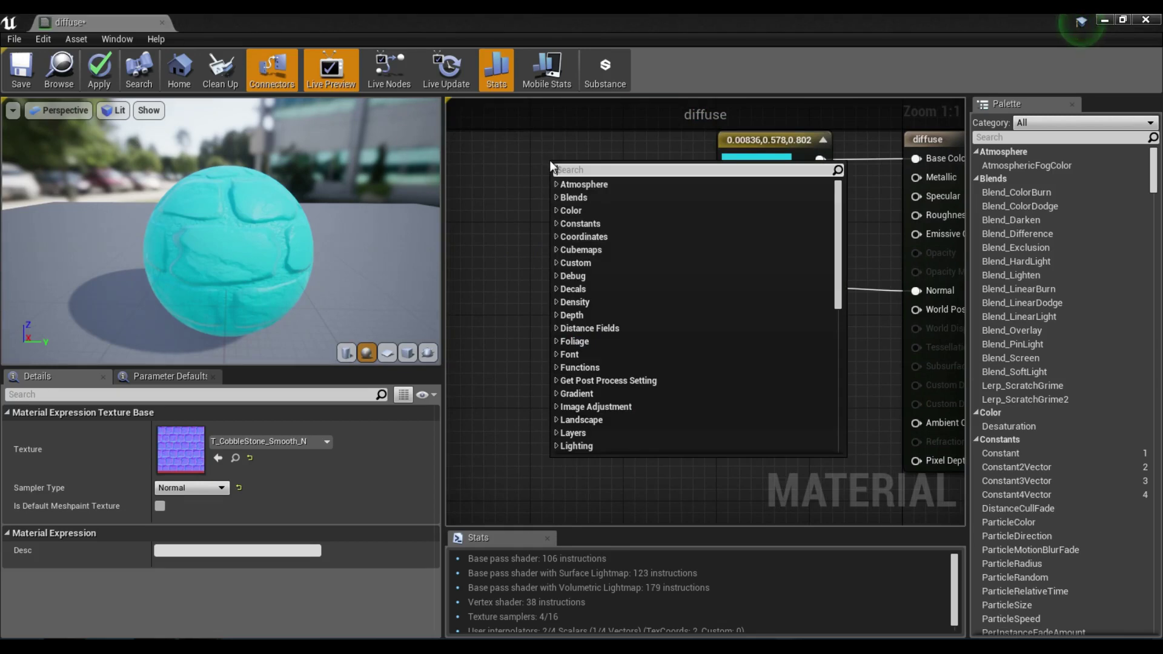
type("texture co")
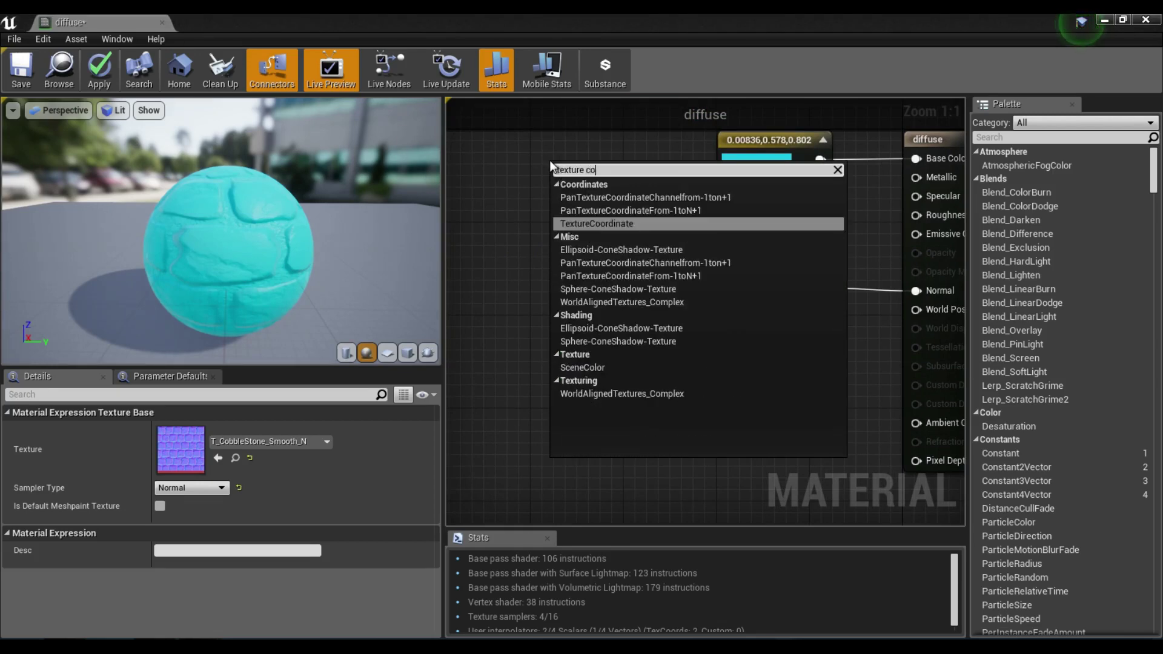
key("Return")
right_click_drag(646, 219, 620, 236)
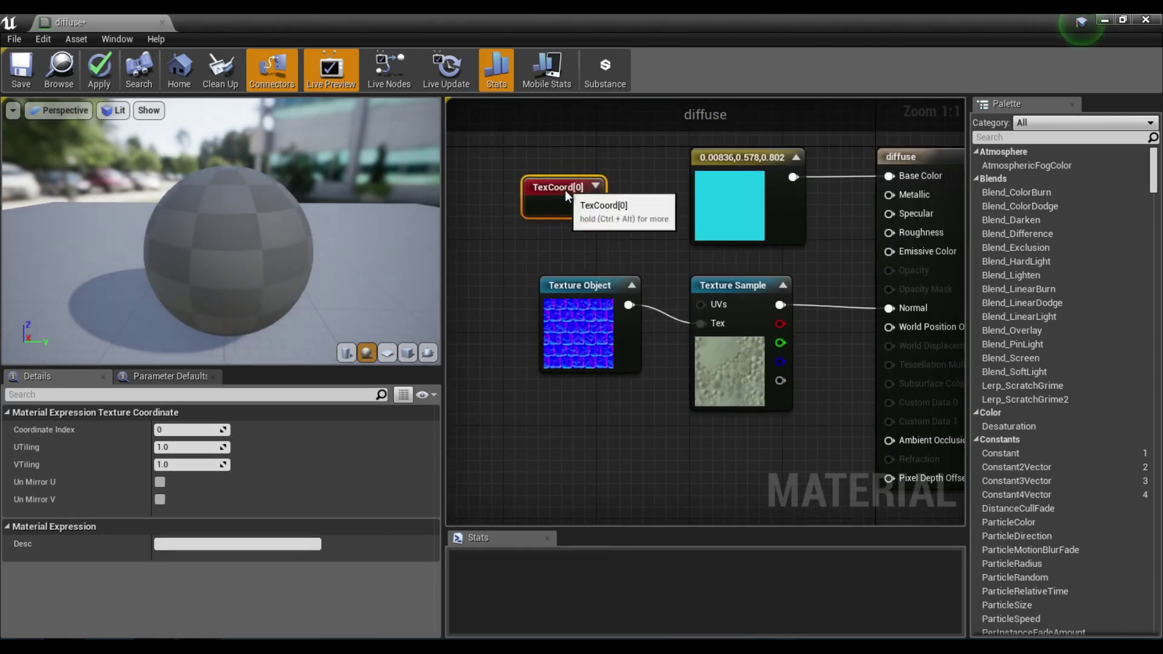
left_click_drag(565, 190, 701, 305)
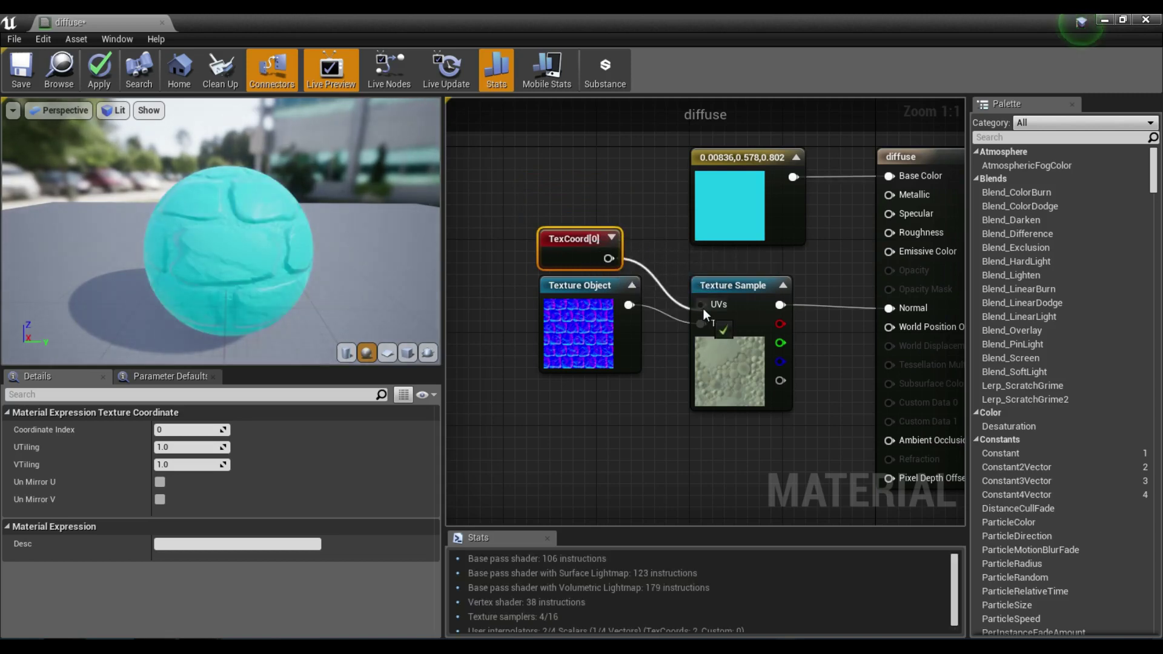
left_click_drag(571, 231, 594, 230)
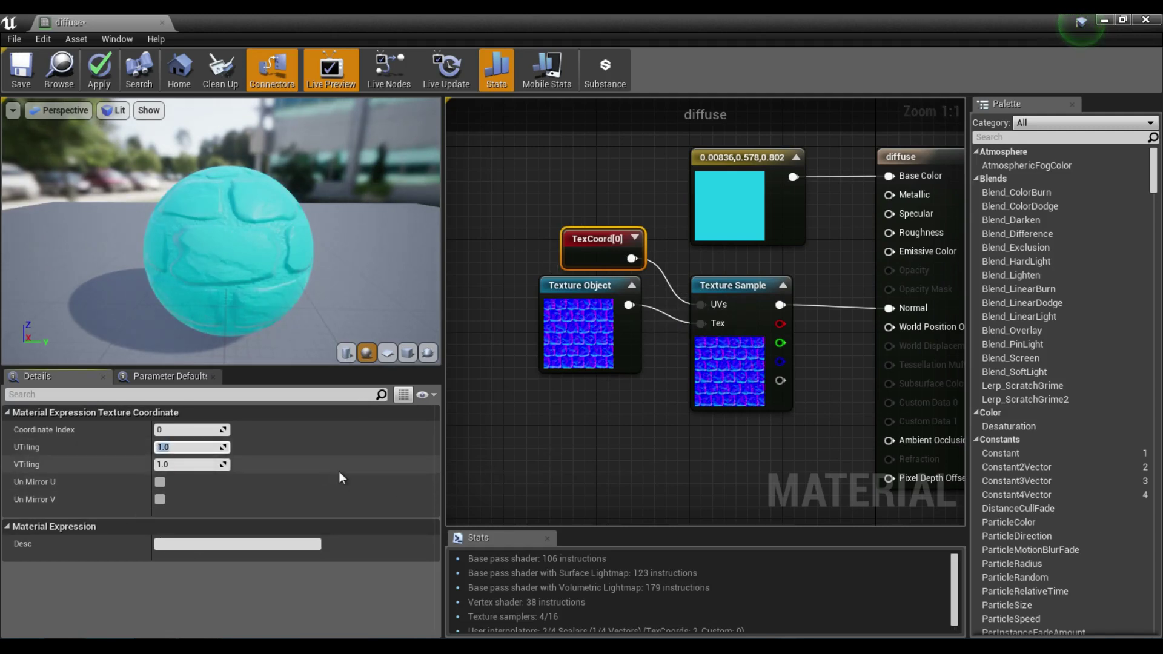
left_click_drag(603, 239, 591, 227)
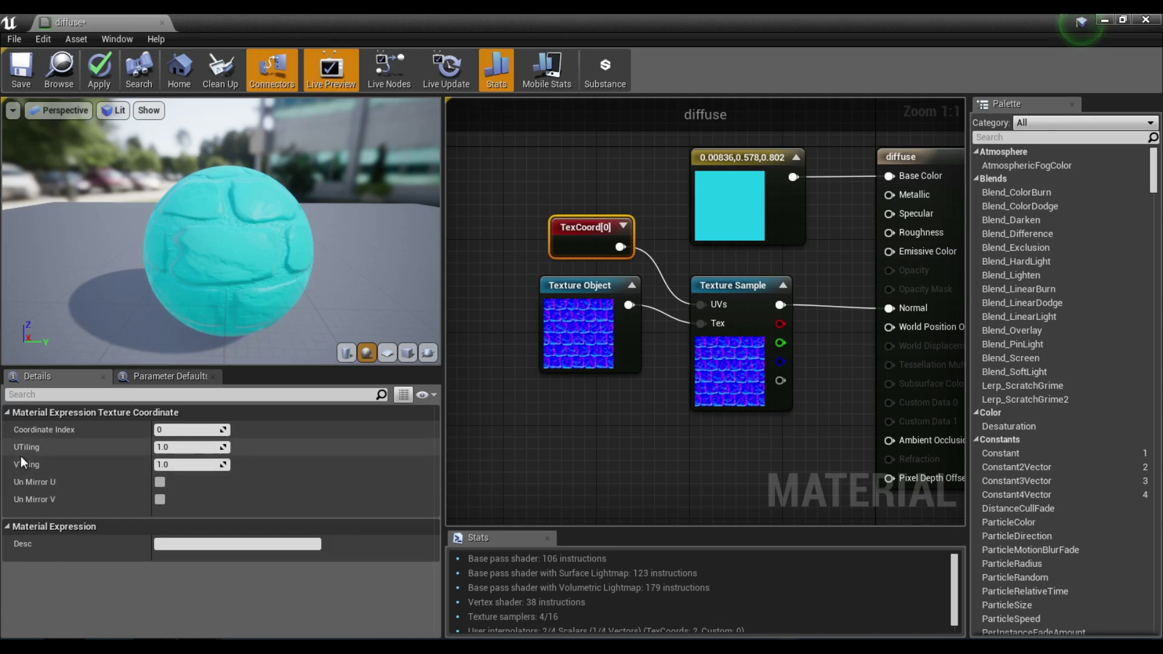
Set both UTiling and VTiling of the texture coordinate node to 0.4
left_click(187, 447)
type(".4")
key("Return")
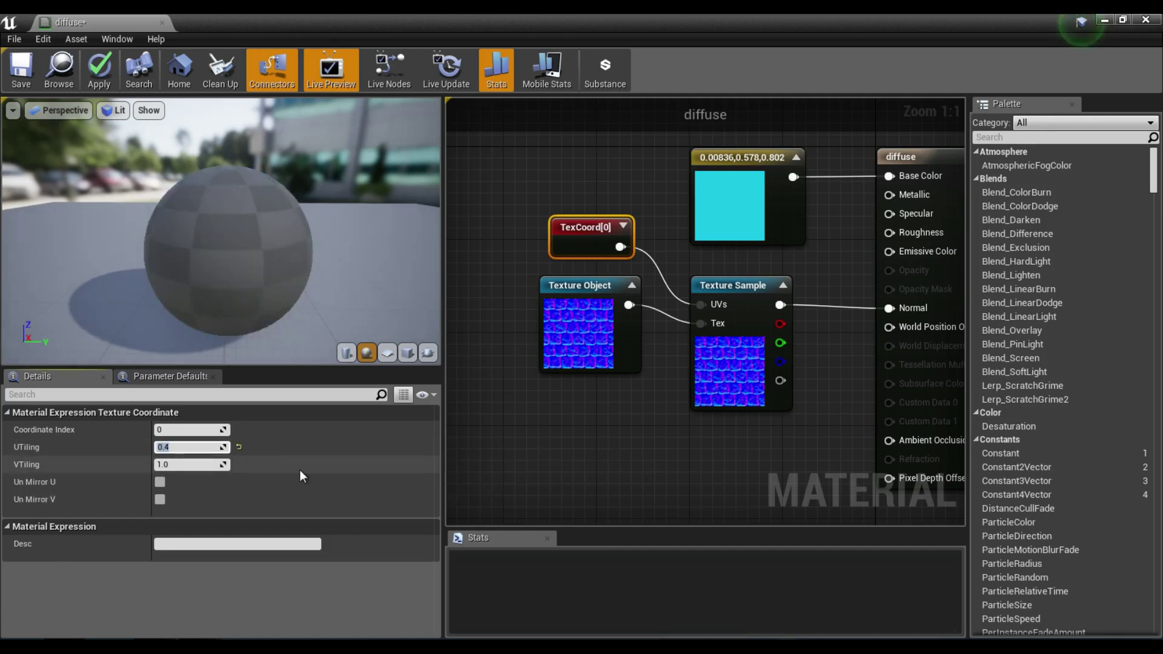
left_click(194, 465)
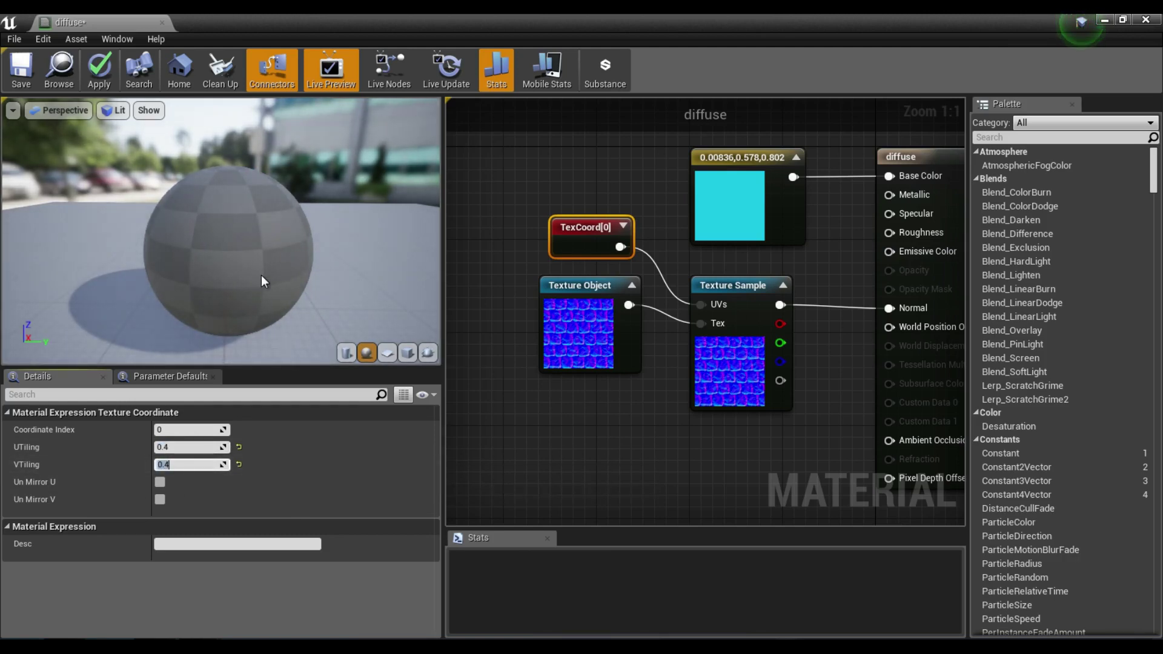
Set both UTiling and VTiling of the texture coordinate node to 2 and check the tiling on the preview sphere
left_click(204, 447)
left_click(205, 448)
type("2")
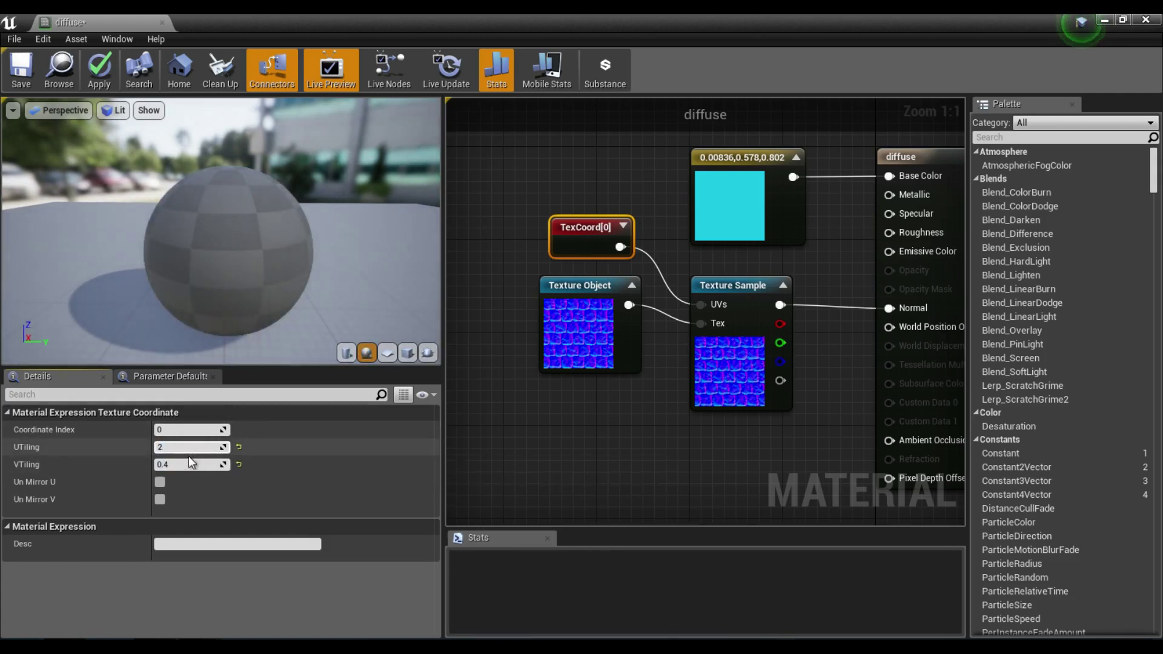
key("Return")
left_click(190, 464)
type("2")
key("Return")
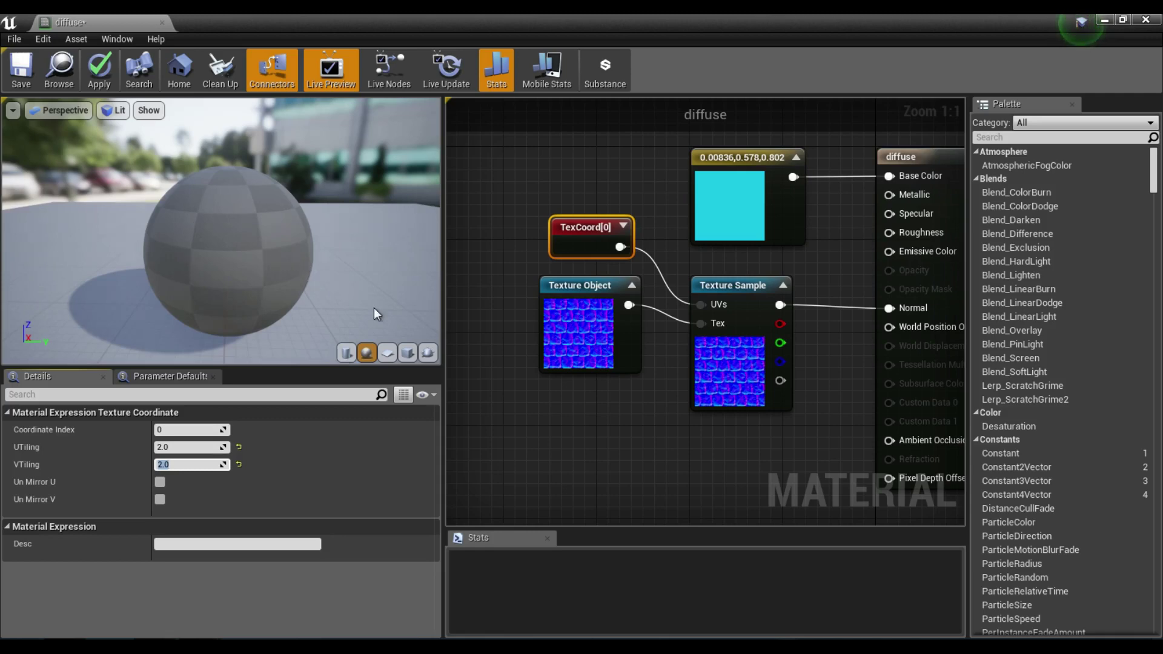
scroll(211, 202, "up", 4)
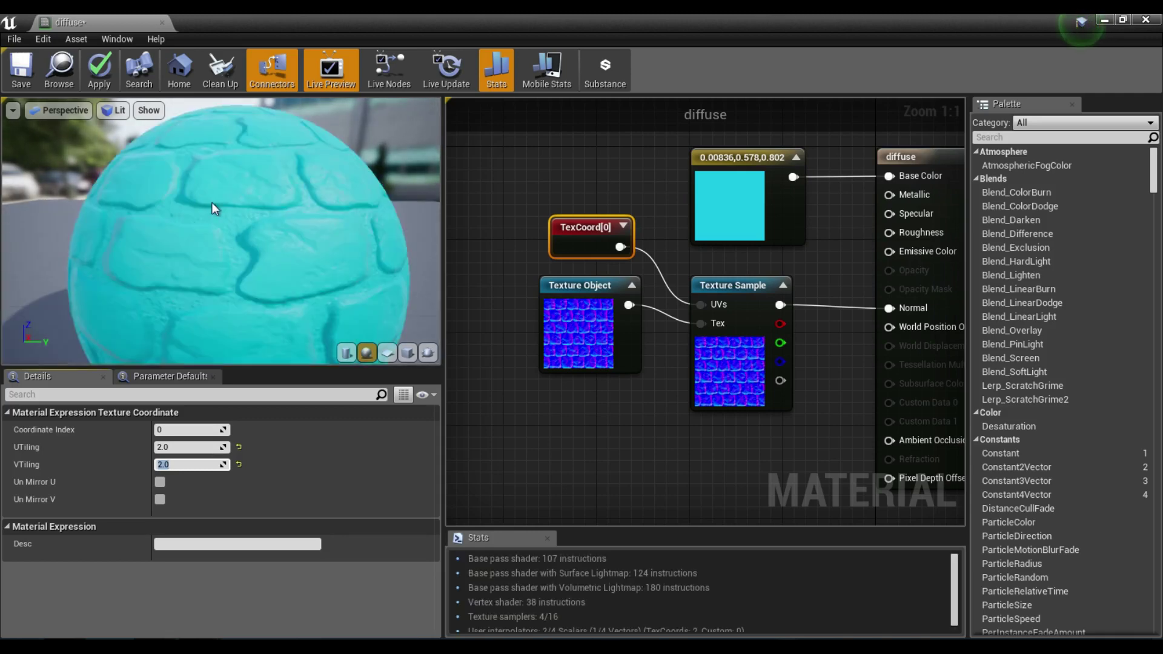
Inspect the cobblestone tiling on the preview sphere from farther away and save the diffuse material
scroll(205, 257, "down", 3)
mouse_move(206, 257)
right_mouse_down()
mouse_move(206, 276)
mouse_move(206, 257)
right_mouse_up()
left_click_drag(206, 257, 297, 257)
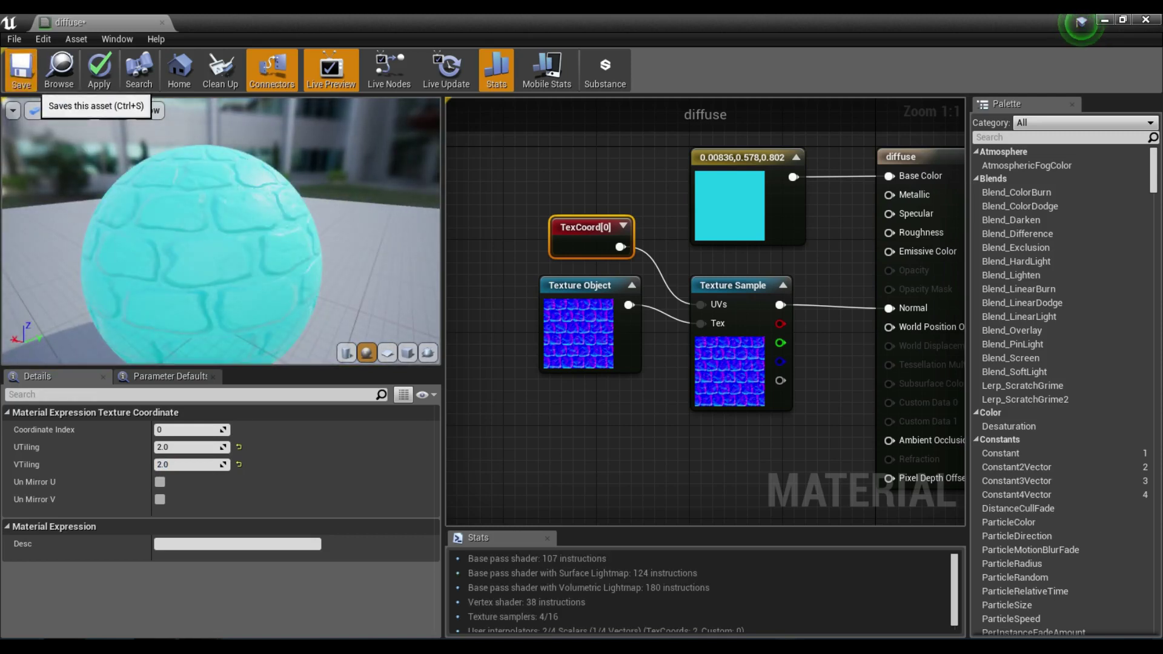
left_click(21, 70)
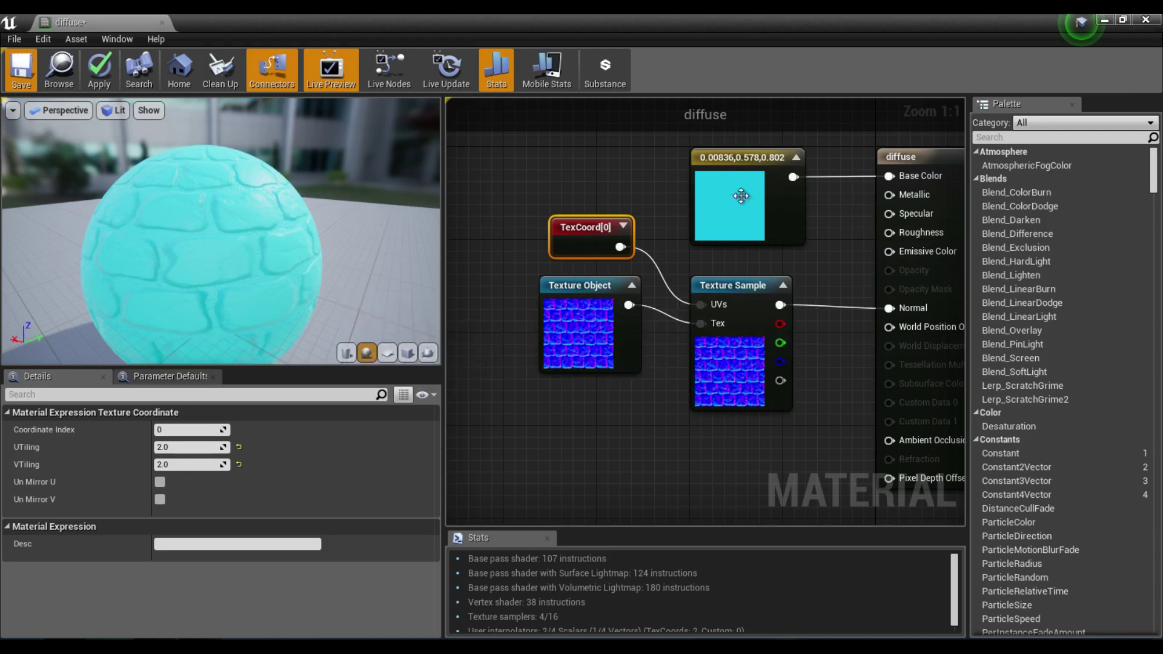
Delete the turquoise color constant node from the diffuse material's Base Color input
right_click_drag(739, 167, 677, 193)
left_click_drag(677, 192, 668, 225)
key("Delete")
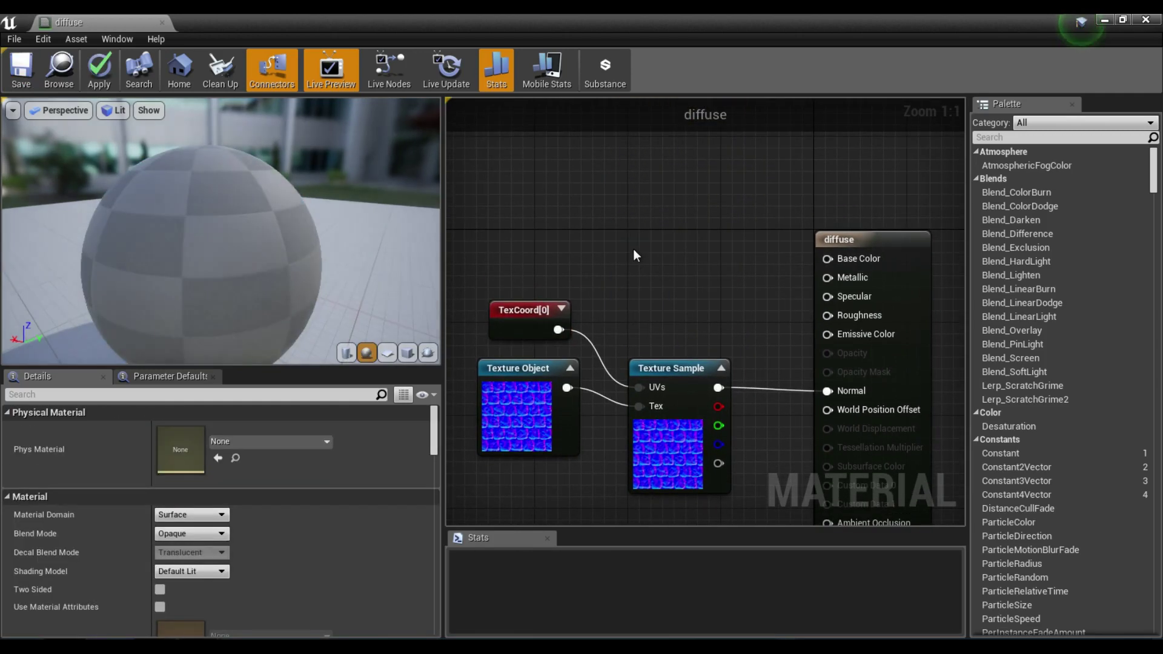
Add a second Texture Sample node directly above the existing Texture Sample
right_click(624, 217)
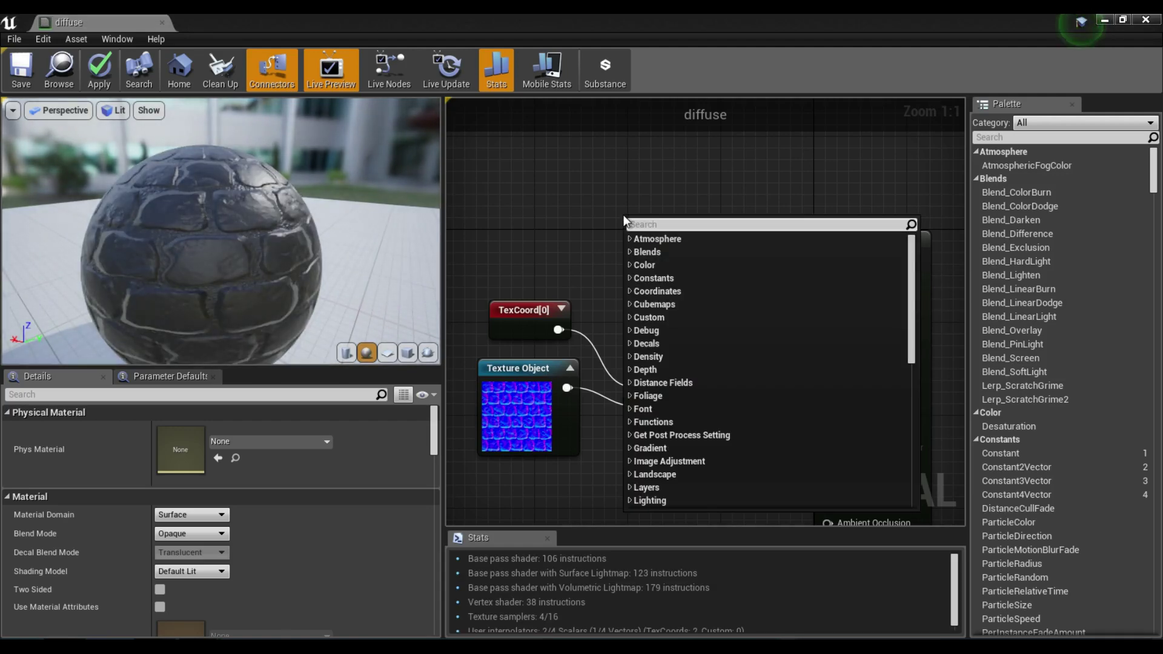
type("texture")
key("Return")
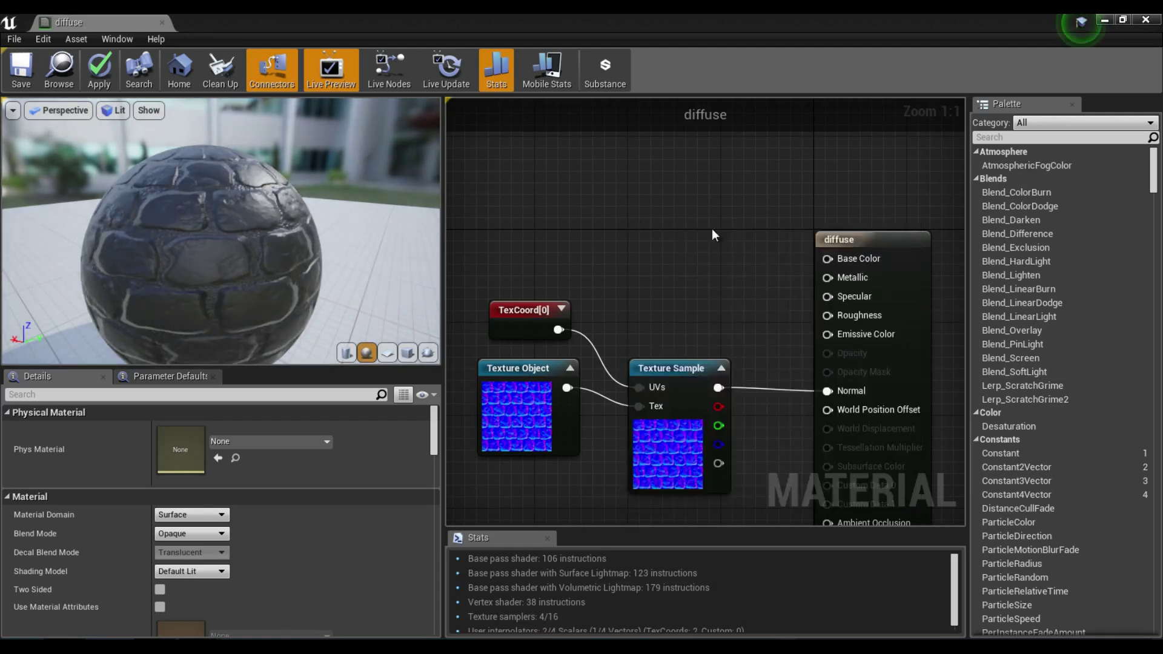
left_click_drag(647, 224, 651, 215)
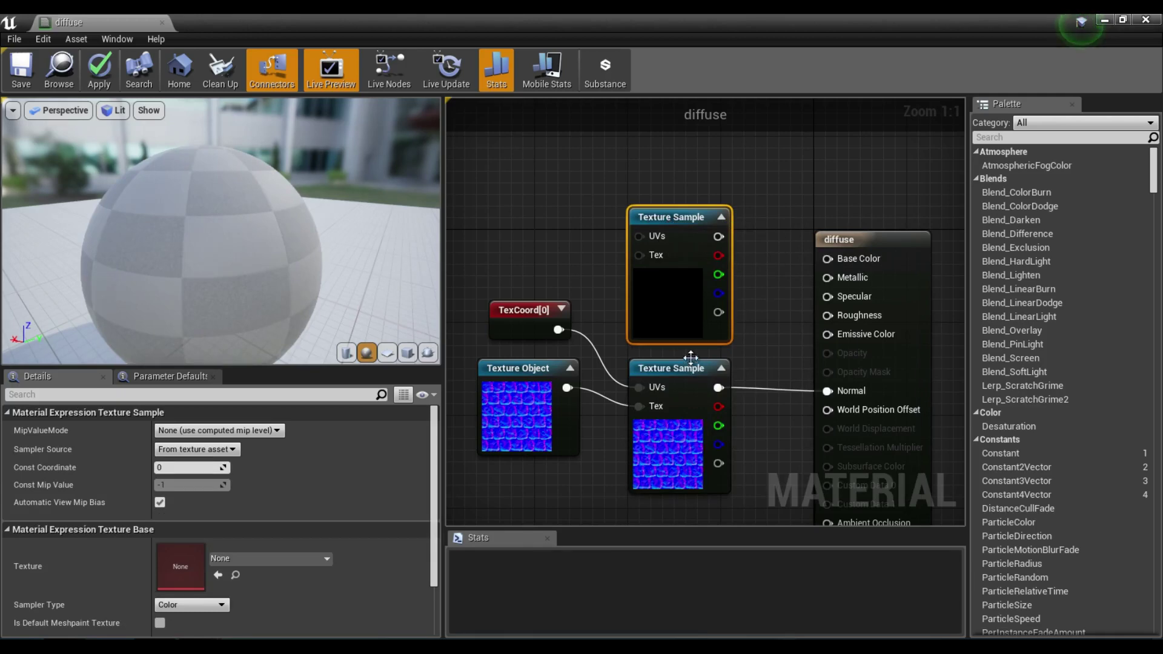
key("Delete")
left_click(687, 418)
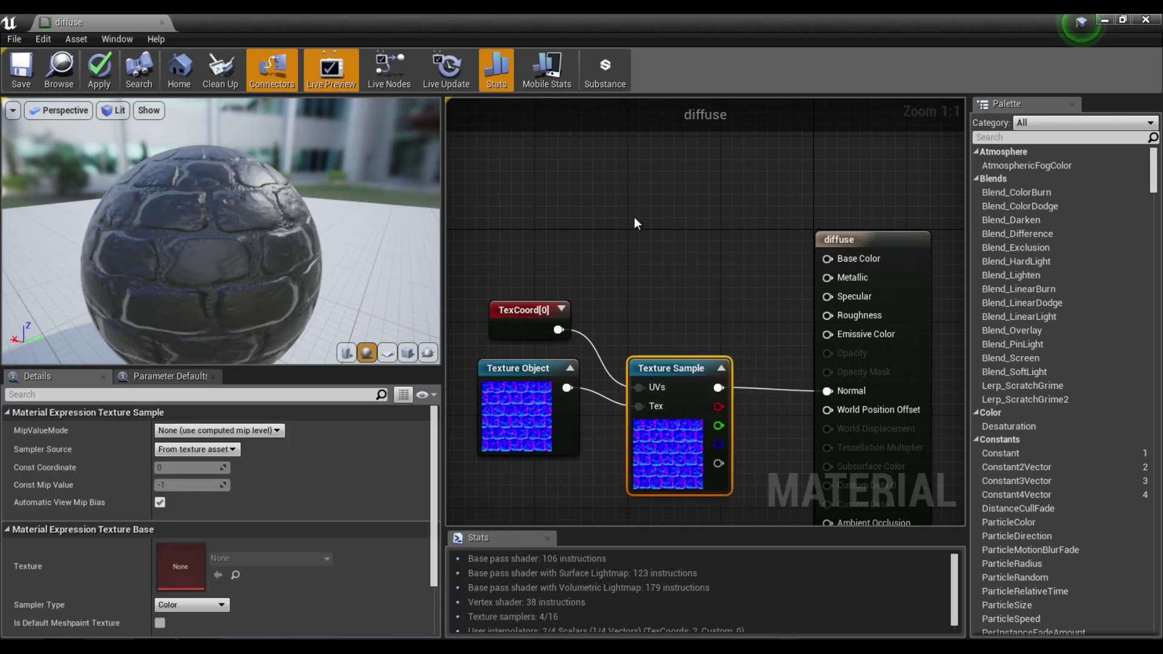
key("ctrl+z")
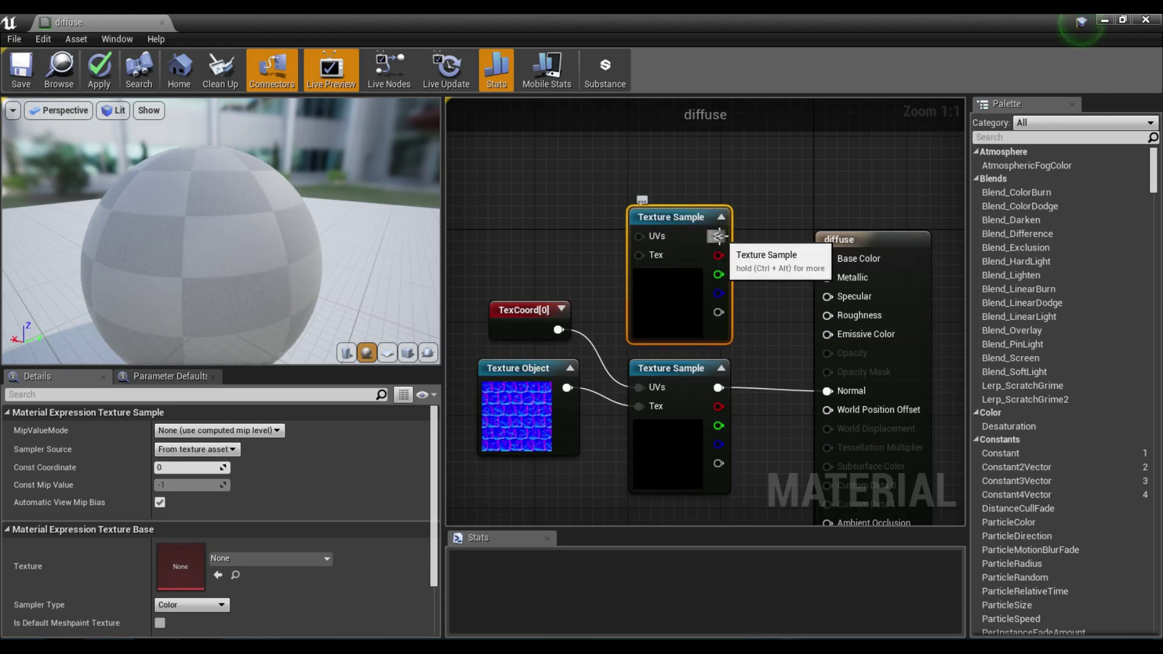
Connect the new Texture Sample's color output to Base Color and place a duplicate of the Texture Object above the TexCoord node
left_click_drag(719, 236, 823, 259)
right_click_drag(785, 330, 883, 347)
left_click(624, 387)
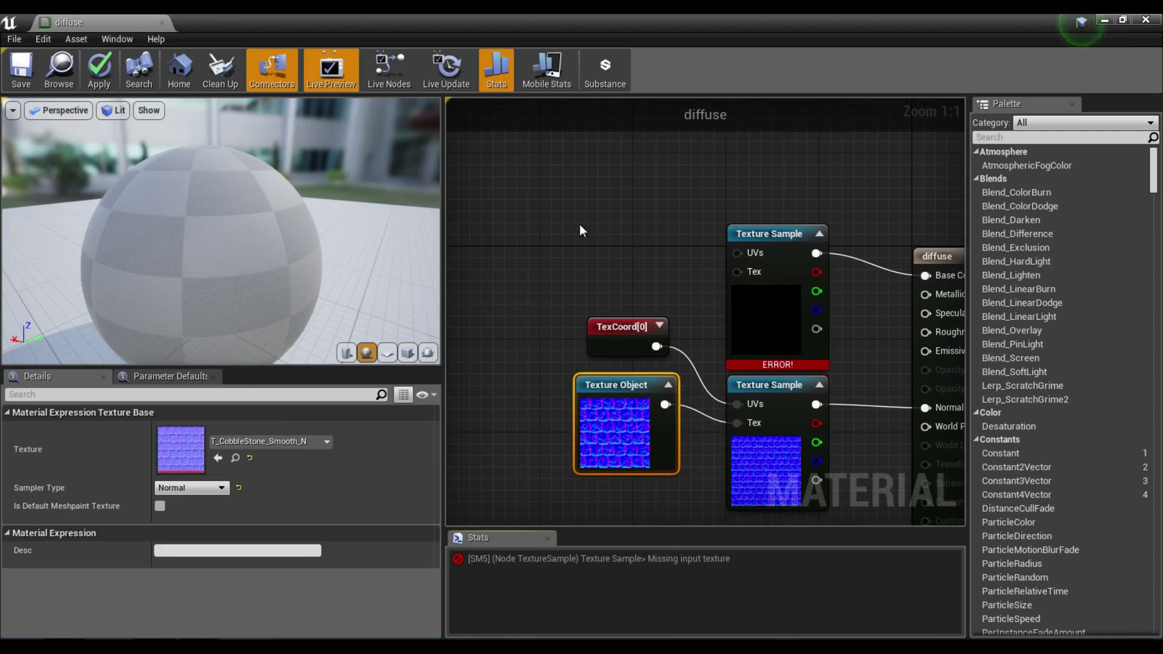
key("ctrl+w")
left_click_drag(621, 230, 620, 208)
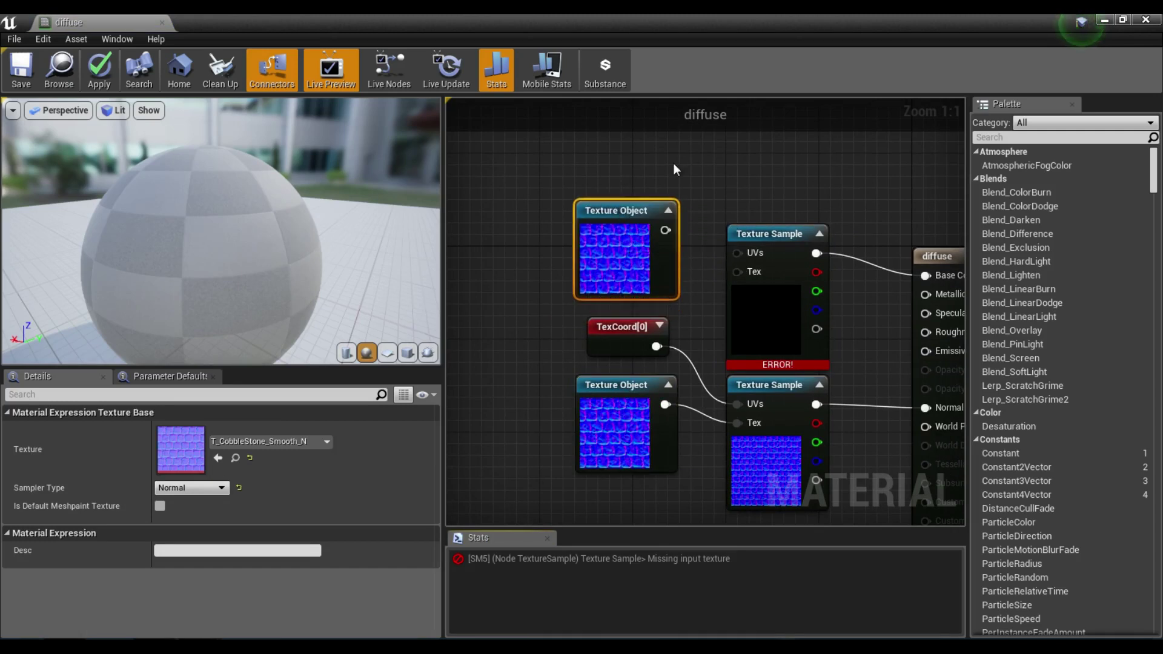
right_click_drag(500, 223, 712, 220)
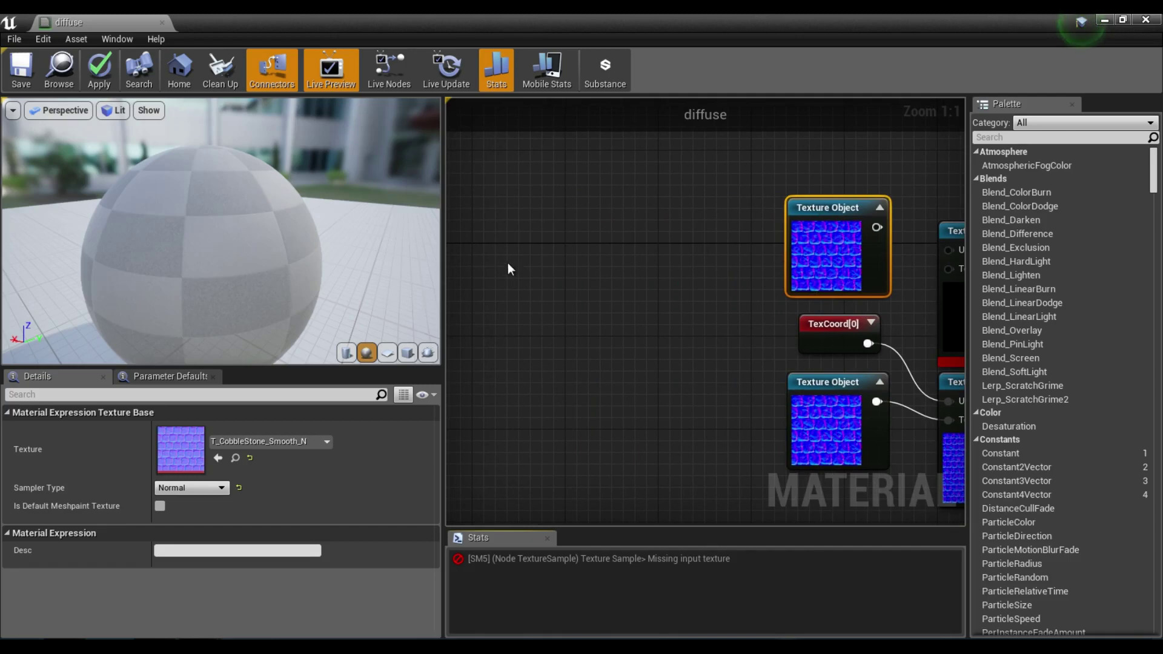
key("ctrl+w")
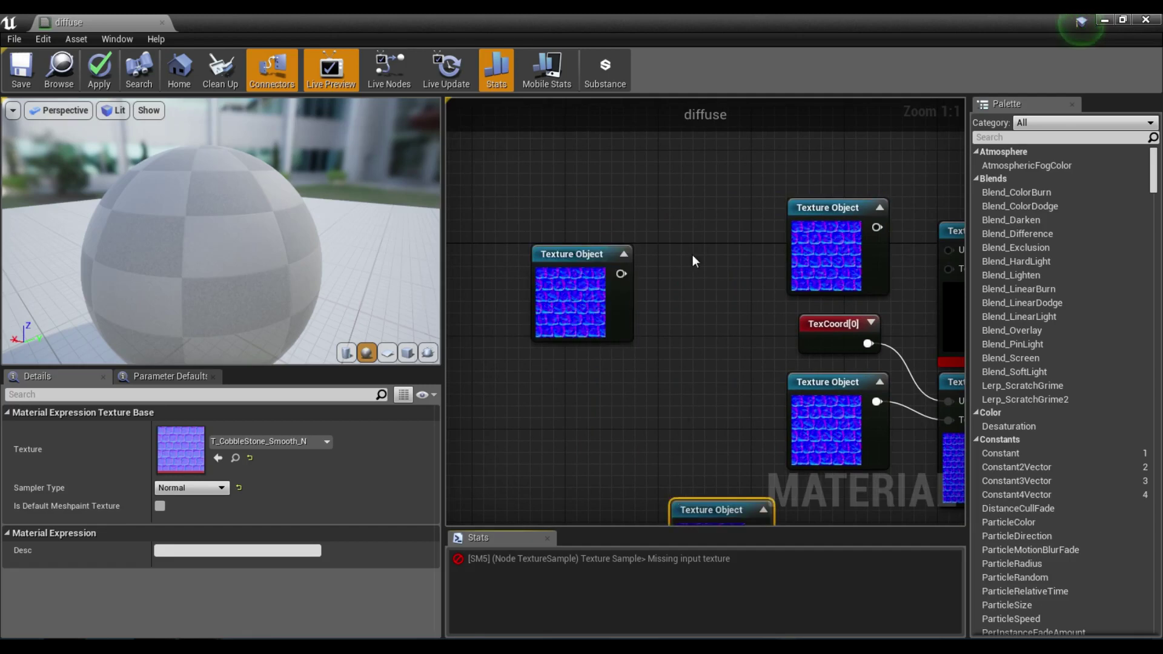
key("ctrl+z")
key("ctrl+z")
Connect the duplicated Texture Object to the upper Texture Sample's Tex input and align it and the TexCoord node in the same column
right_click_drag(759, 286, 514, 283)
left_click_drag(659, 209, 729, 253)
right_click_drag(708, 308, 640, 314)
left_click_drag(555, 222, 555, 233)
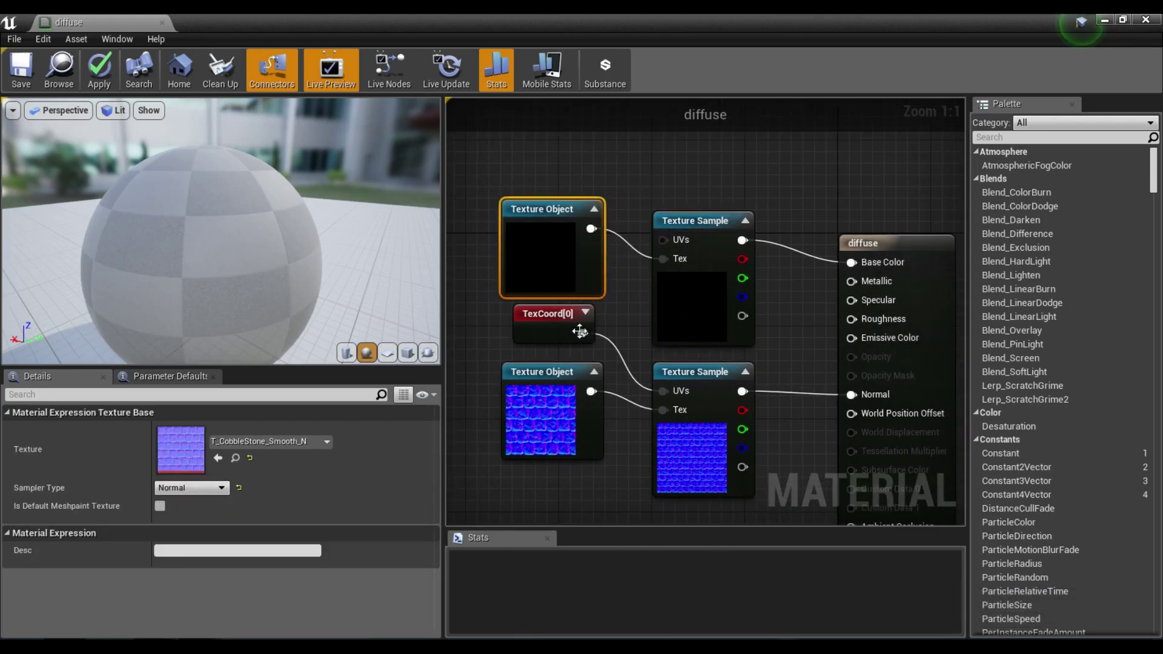
left_click_drag(572, 313, 572, 324)
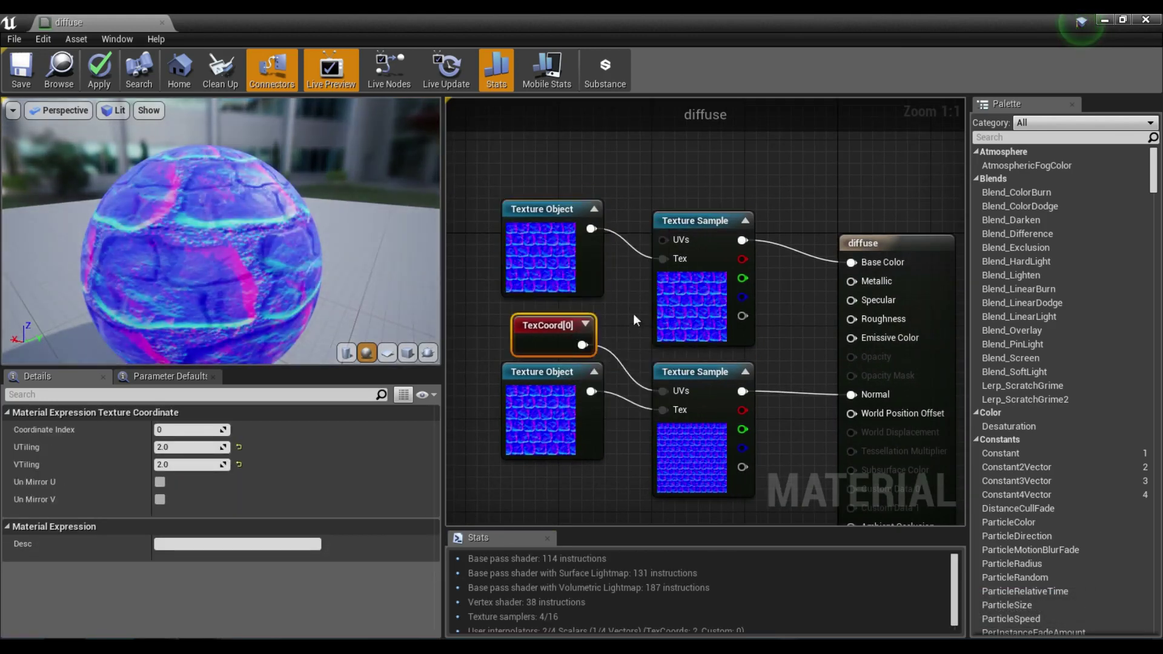
Set the upper Texture Object's texture to T_CobbleStone_Smooth_M and check it on the preview sphere
right_click_drag(633, 314, 613, 287)
left_click(503, 212)
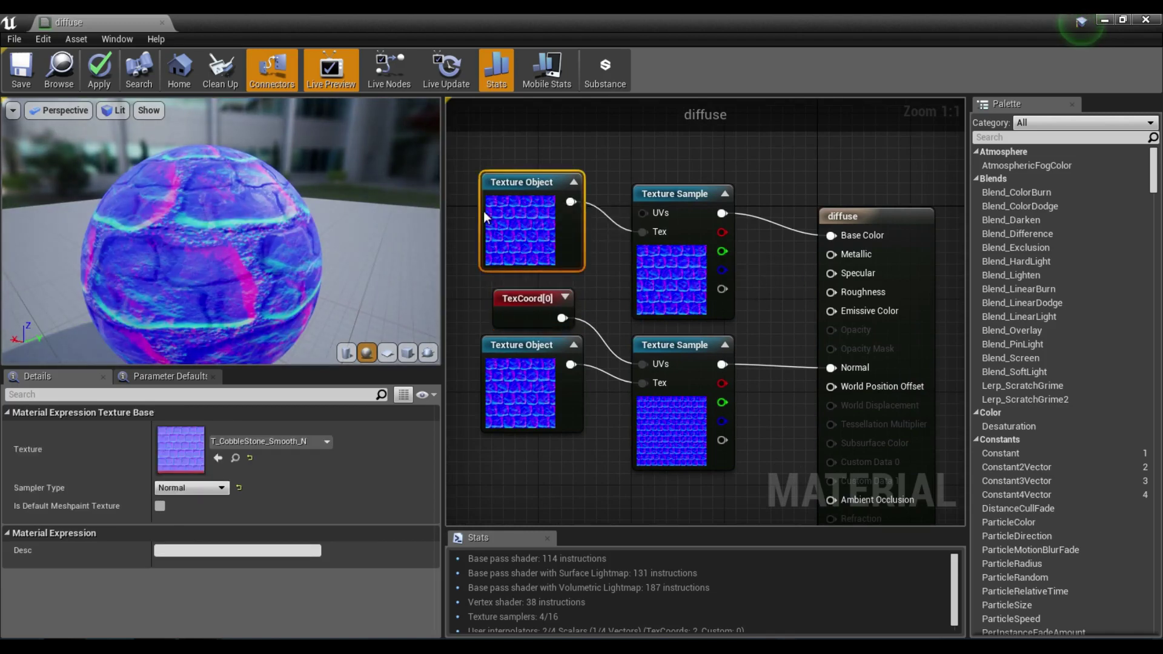
left_click(249, 438)
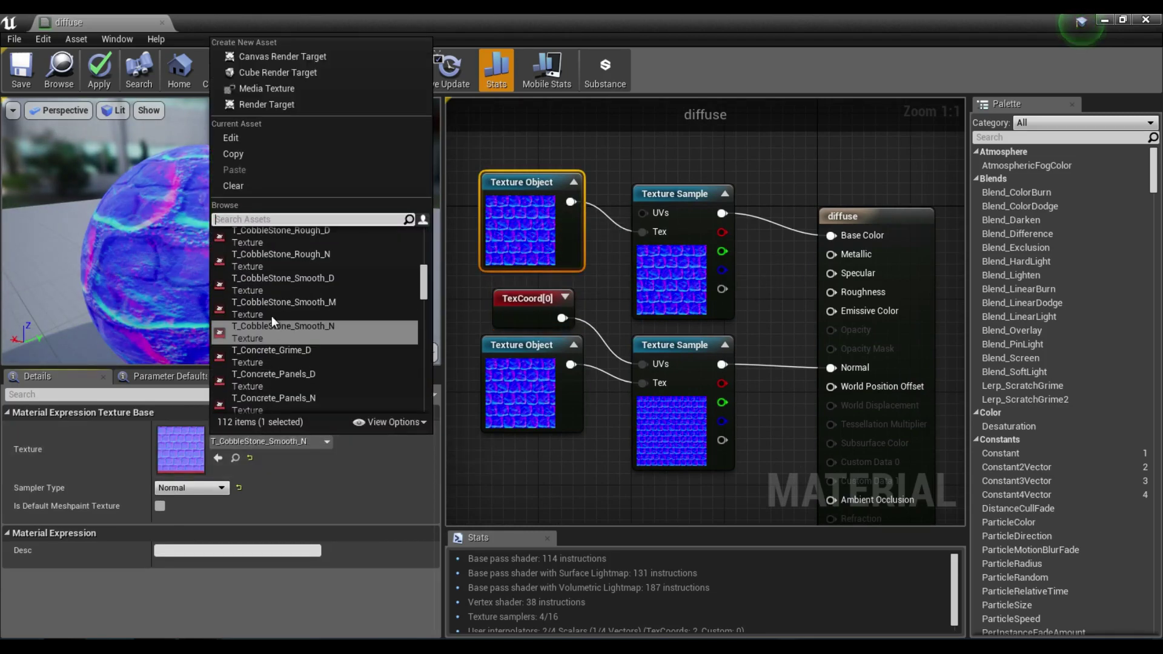
left_click(329, 314)
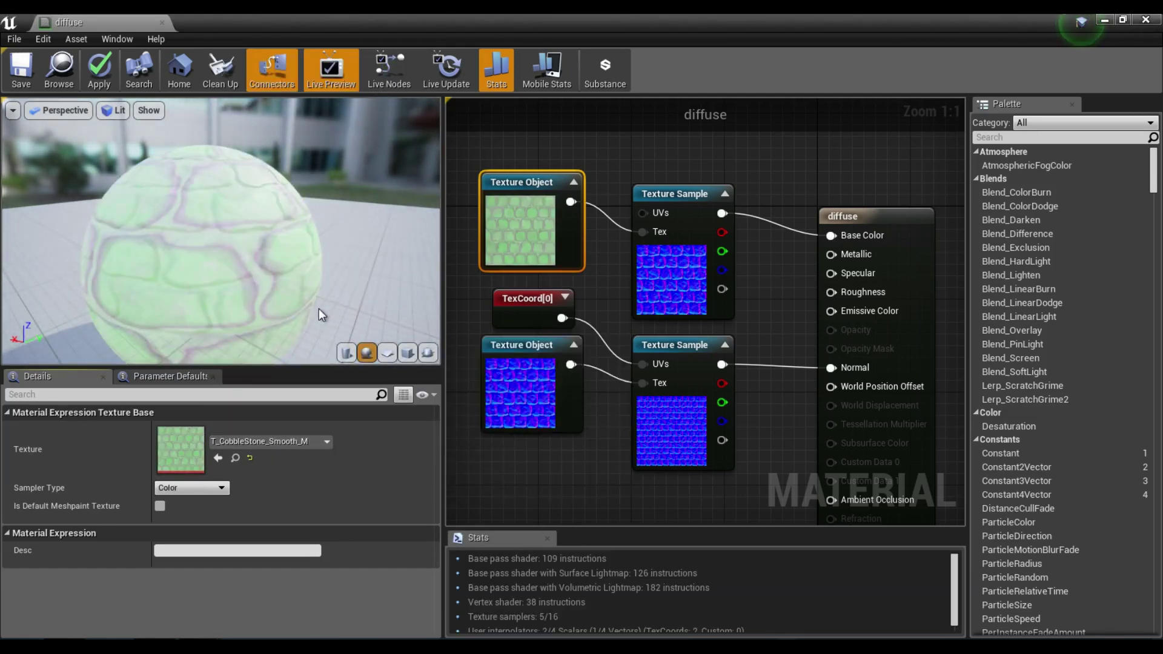
scroll(156, 253, "up", 3)
scroll(158, 250, "down", 3)
right_click_drag(548, 316, 657, 333)
scroll(232, 258, "up", 3)
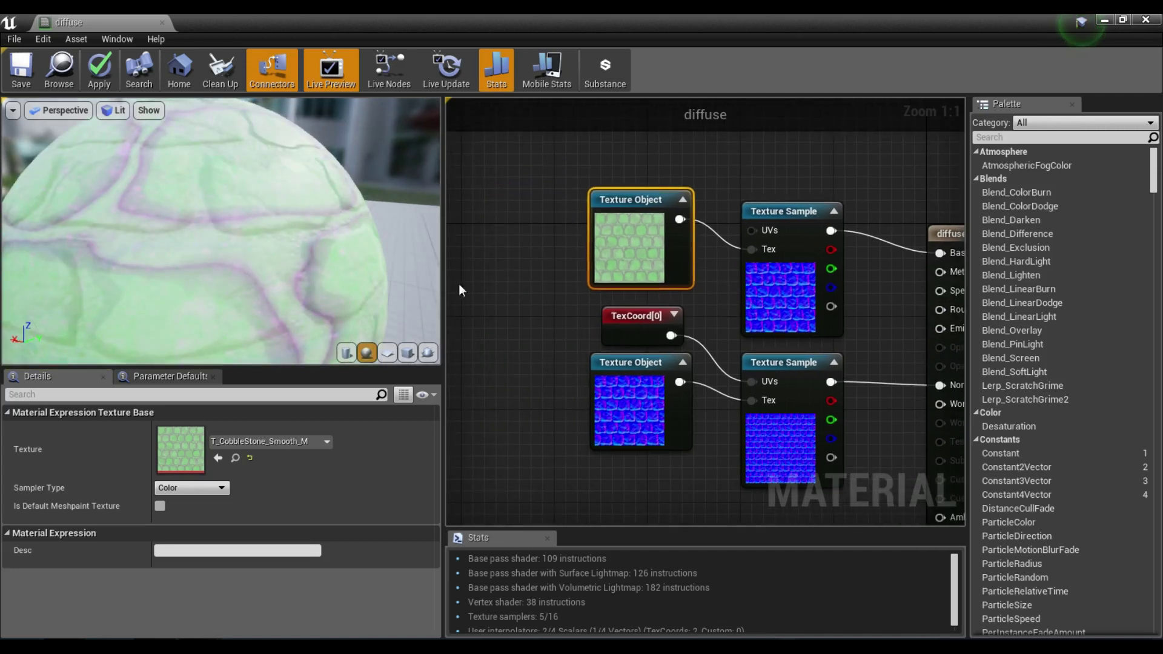
Duplicate the TexCoord node above the upper Texture Object and connect it to the upper Texture Sample's UVs input
left_click(635, 311)
right_click_drag(633, 120, 624, 170)
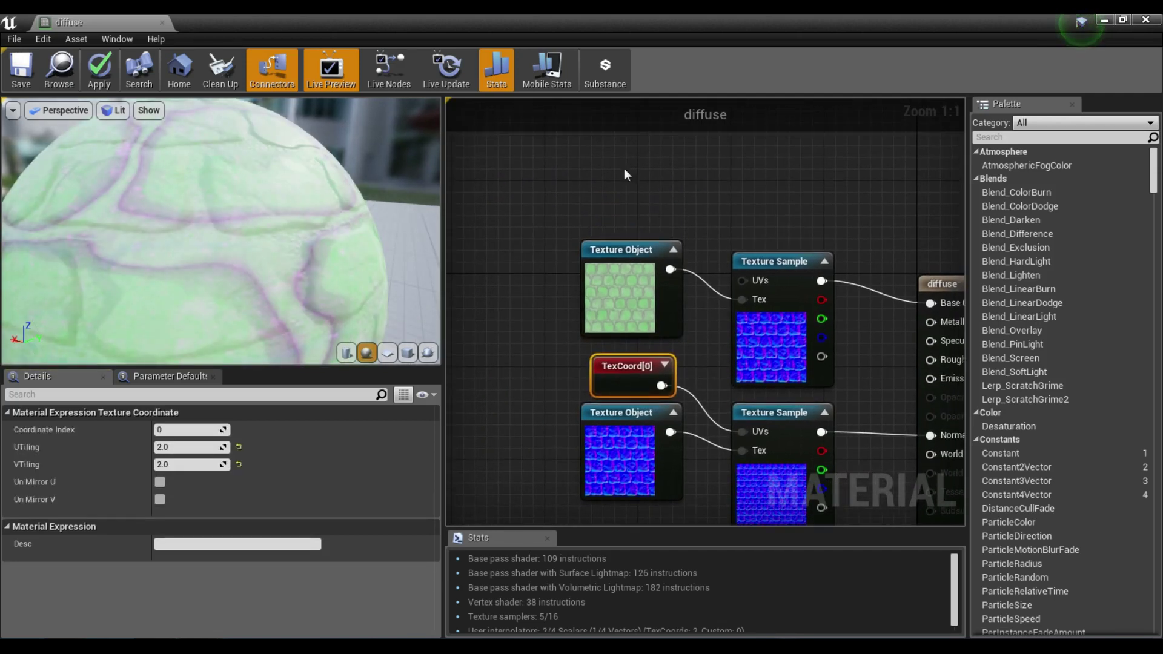
key("ctrl+v")
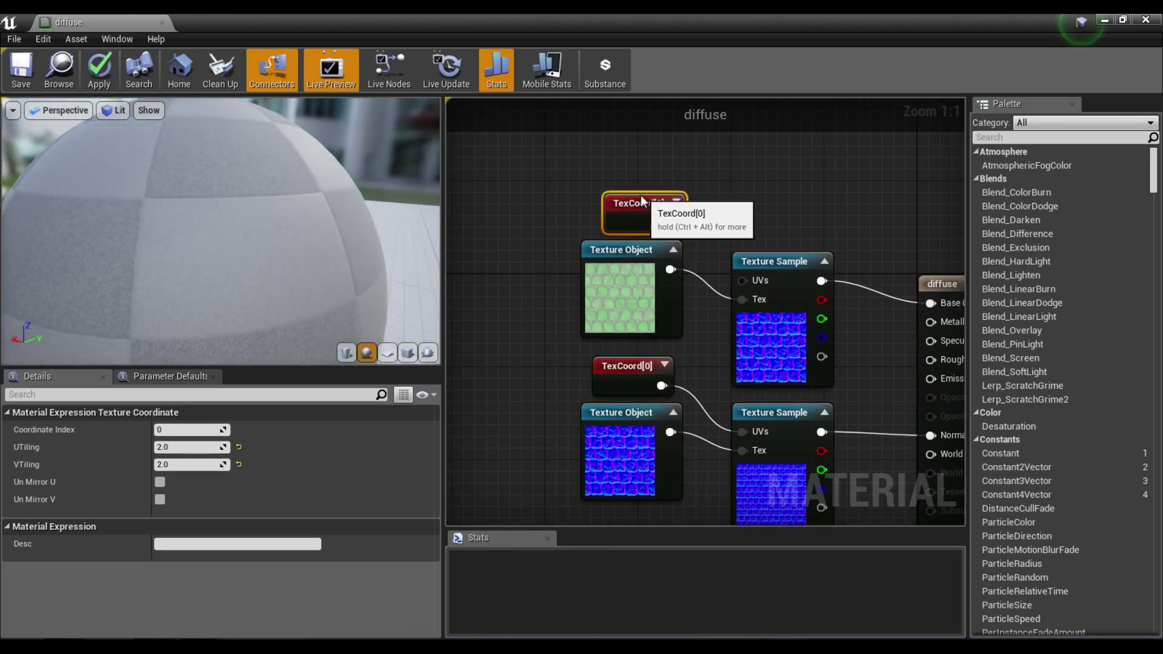
left_click_drag(672, 223, 741, 280)
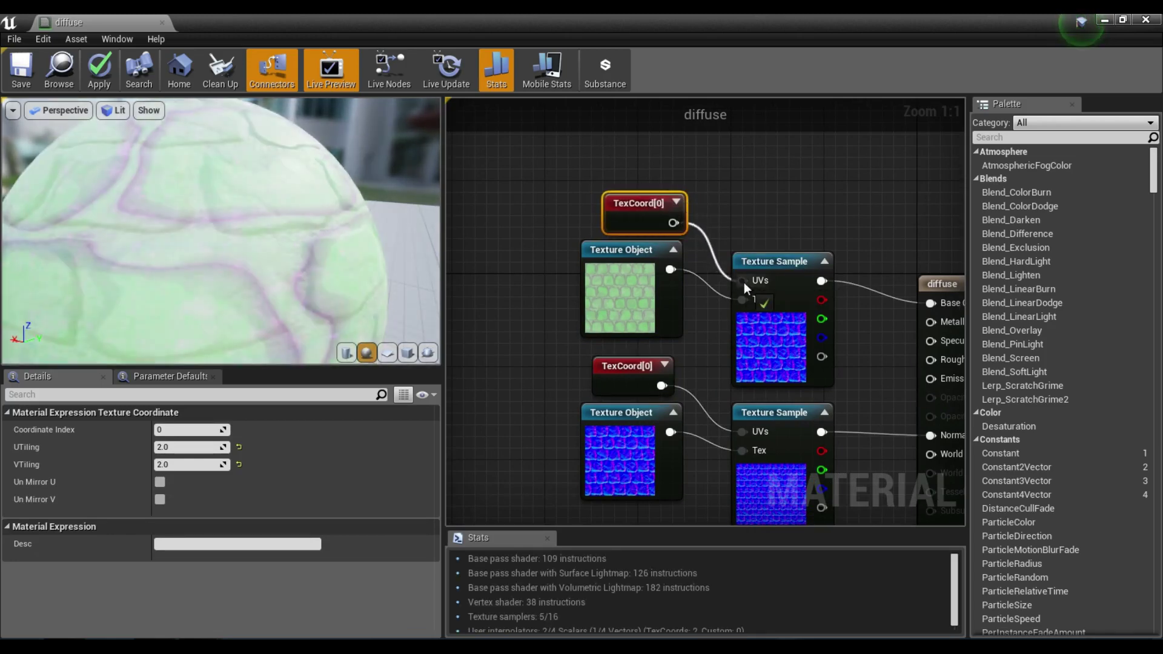
left_click_drag(647, 205, 637, 204)
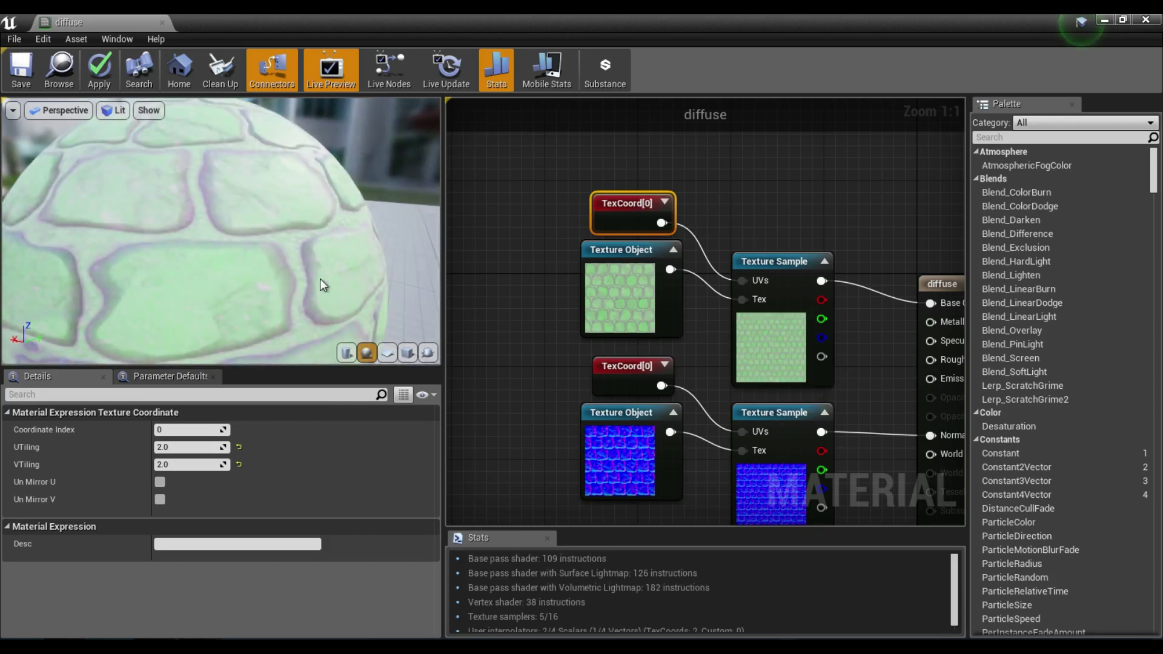
scroll(329, 293, "down", 5)
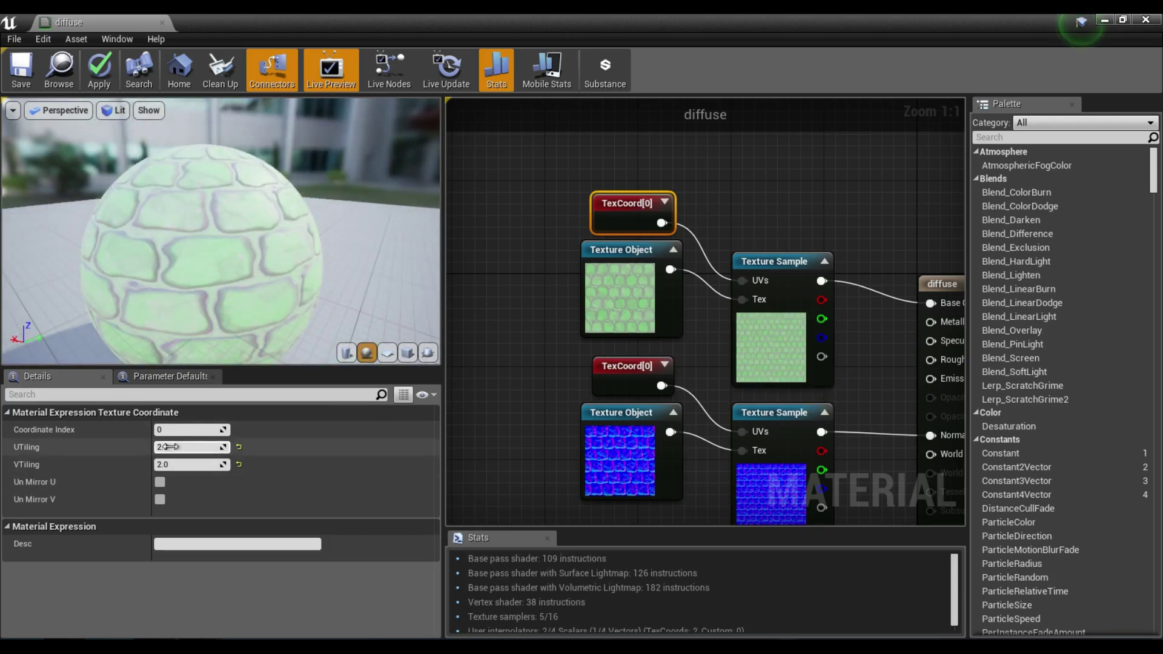
Set the UTiling of the upper texture coordinate node to 1.0
left_click(191, 445)
type("1.0")
key("Return")
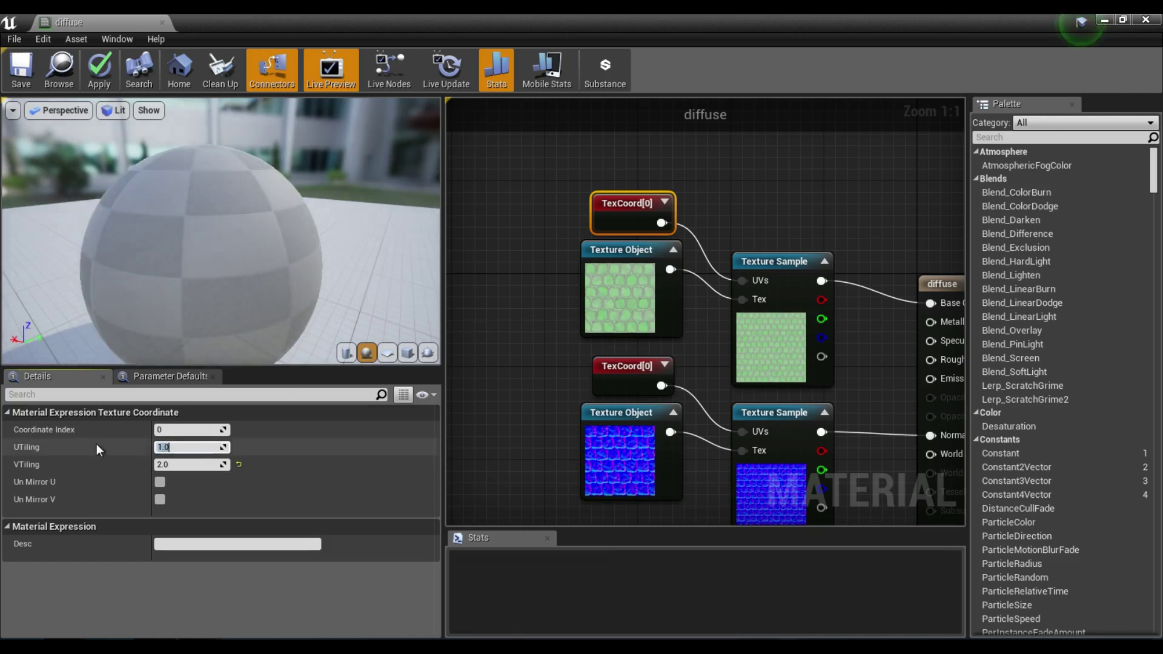
Set both UTiling and VTiling of the lower texture coordinate node to 1.0
left_click(627, 365)
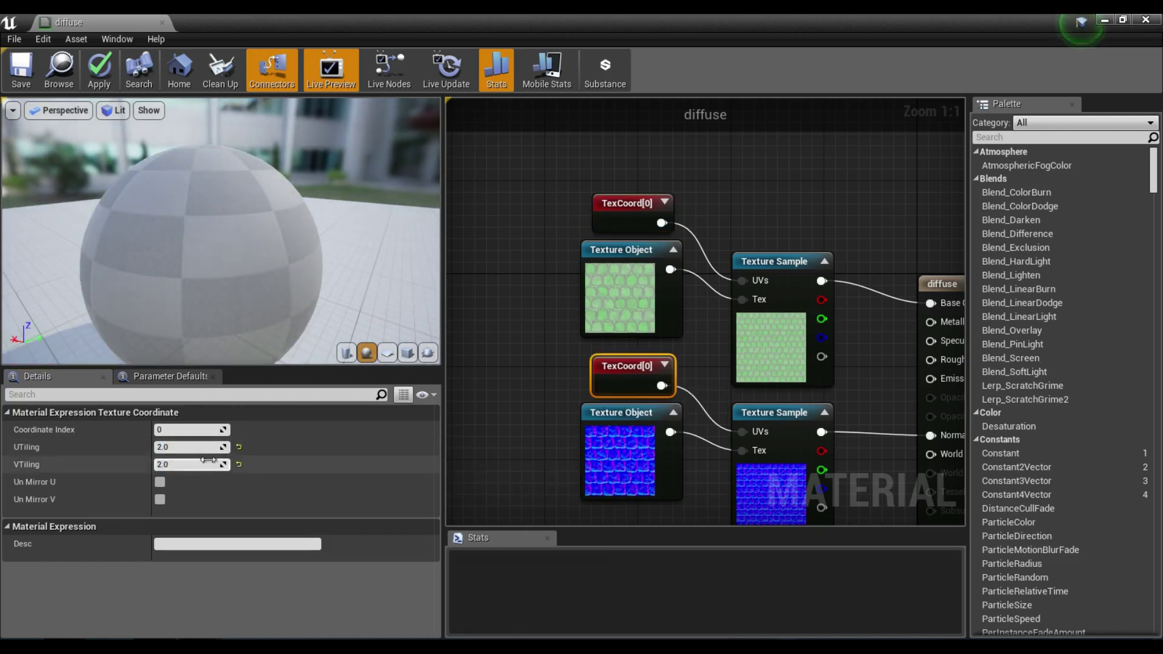
left_click(198, 448)
left_click(185, 466)
type("1")
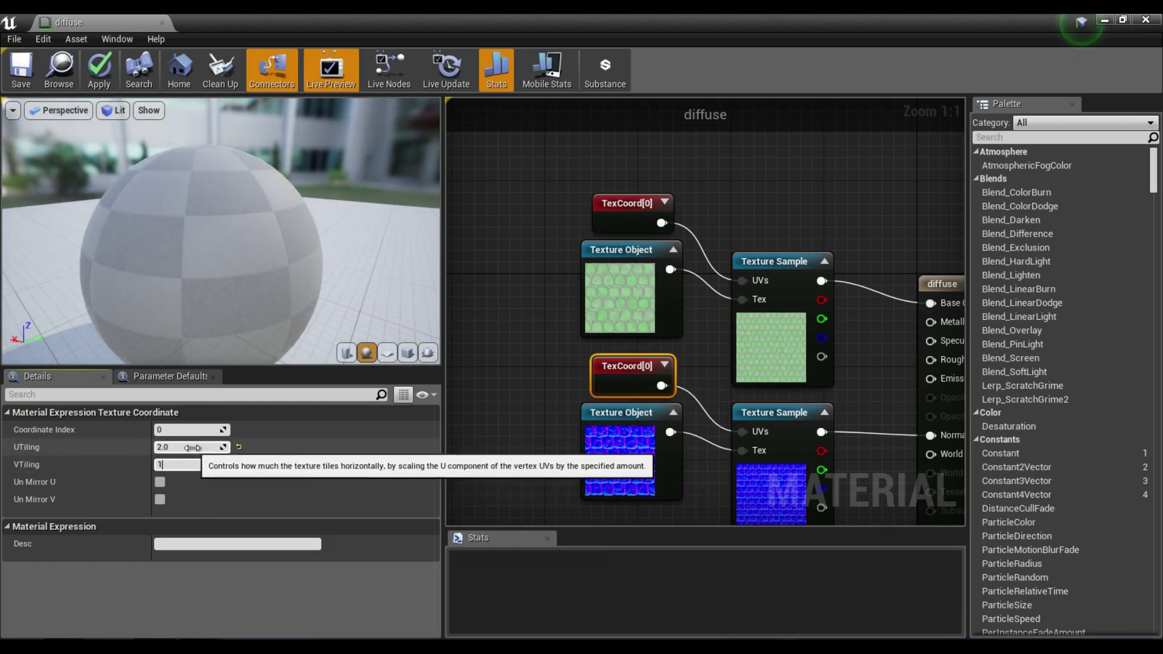
left_click(193, 446)
type("1.0")
key("Return")
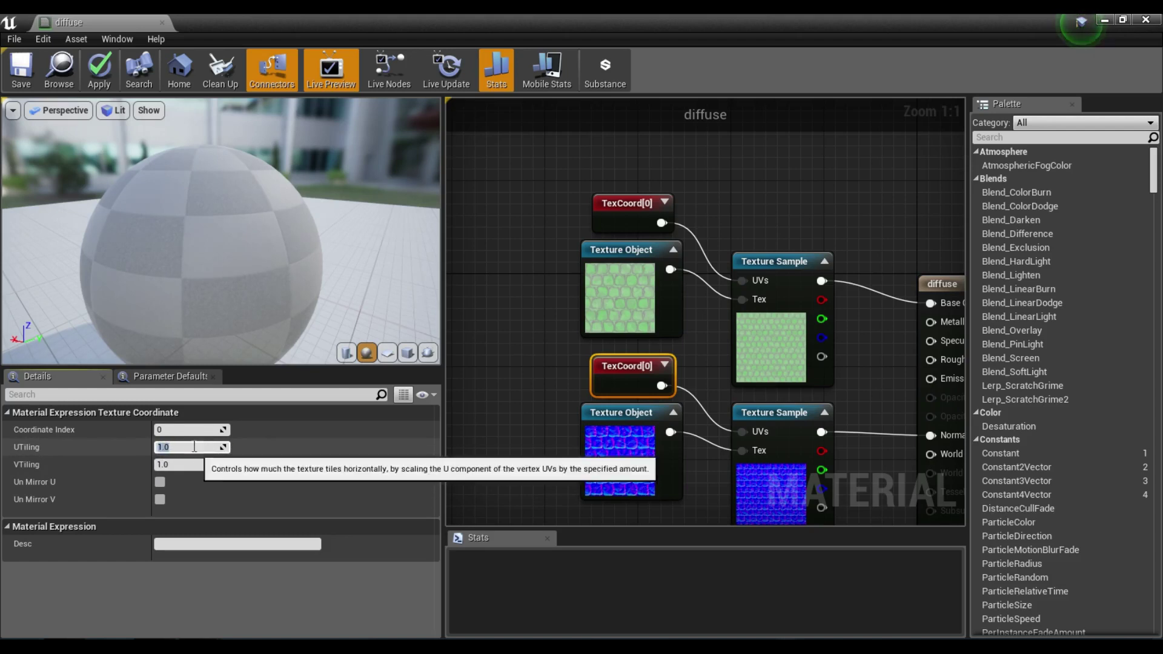
right_click_drag(736, 388, 687, 359)
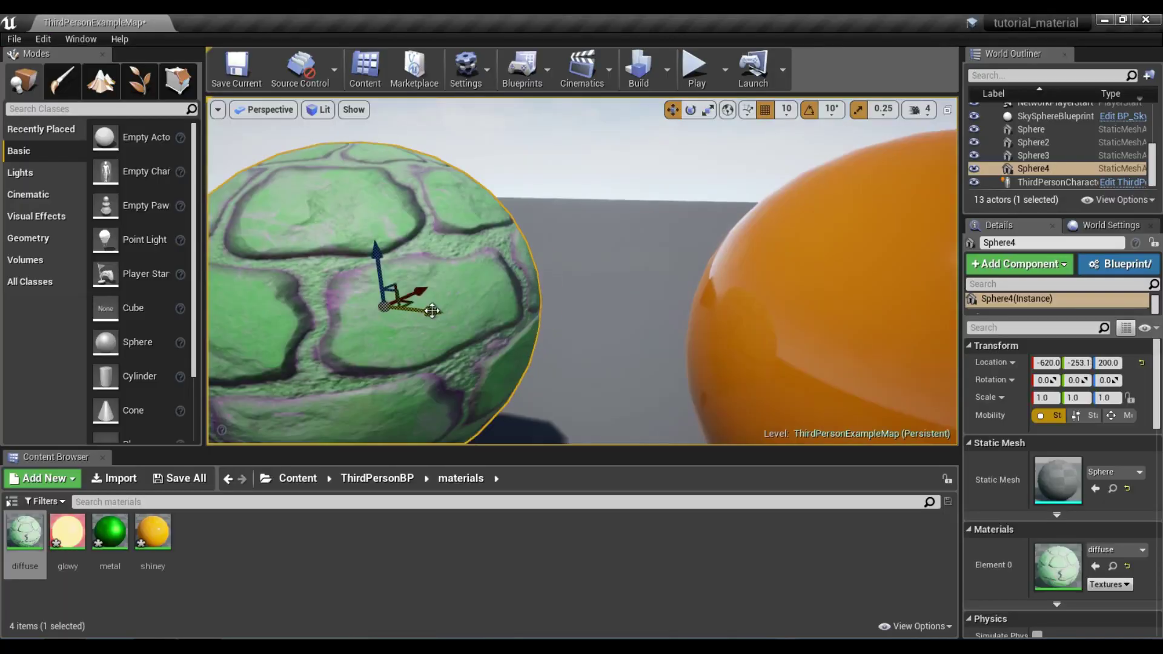
Examine the cobblestone material on its sphere in the level from different distances and angles
scroll(437, 295, "down", 3)
key("a")
right_click_drag(439, 296, 306, 320)
key("d")
key("w")
key("s")
key("w")
key("s")
Open the orange sphere's shiney material for editing and select its roughness constant
right_click(716, 224)
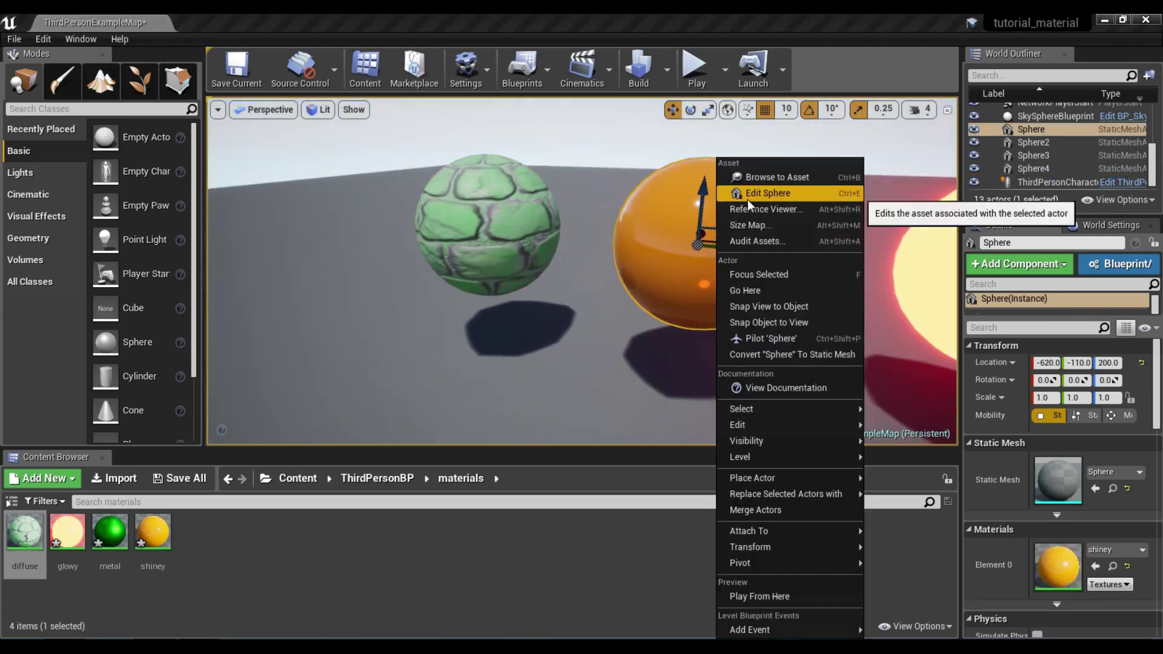
double_click(152, 532)
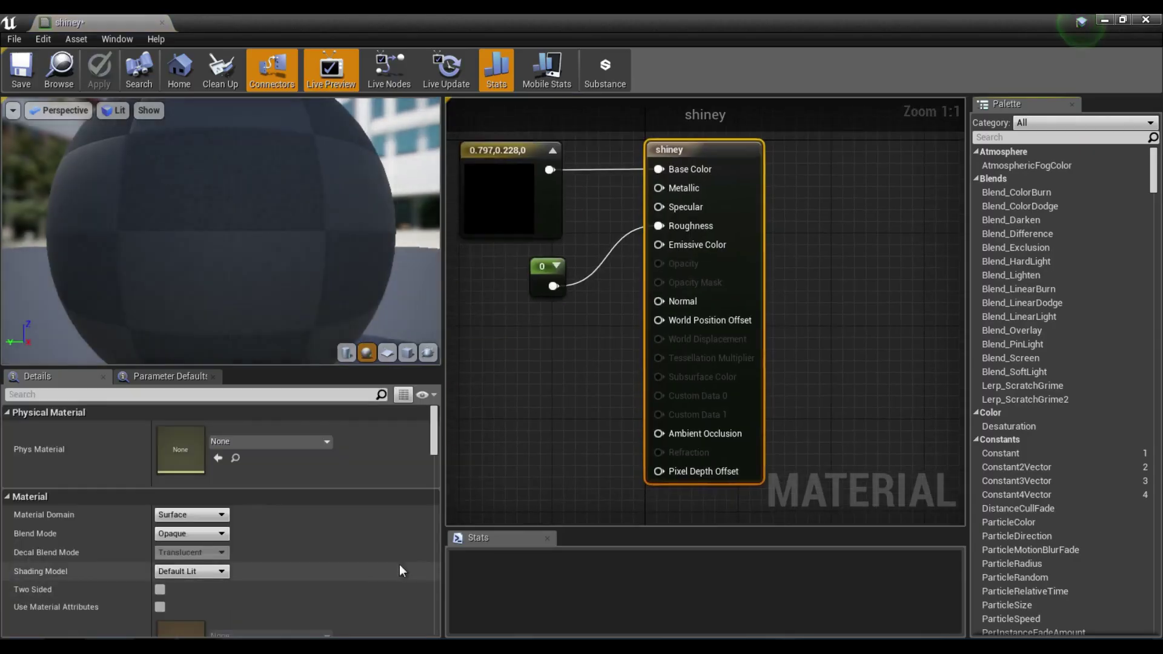
left_click(675, 312)
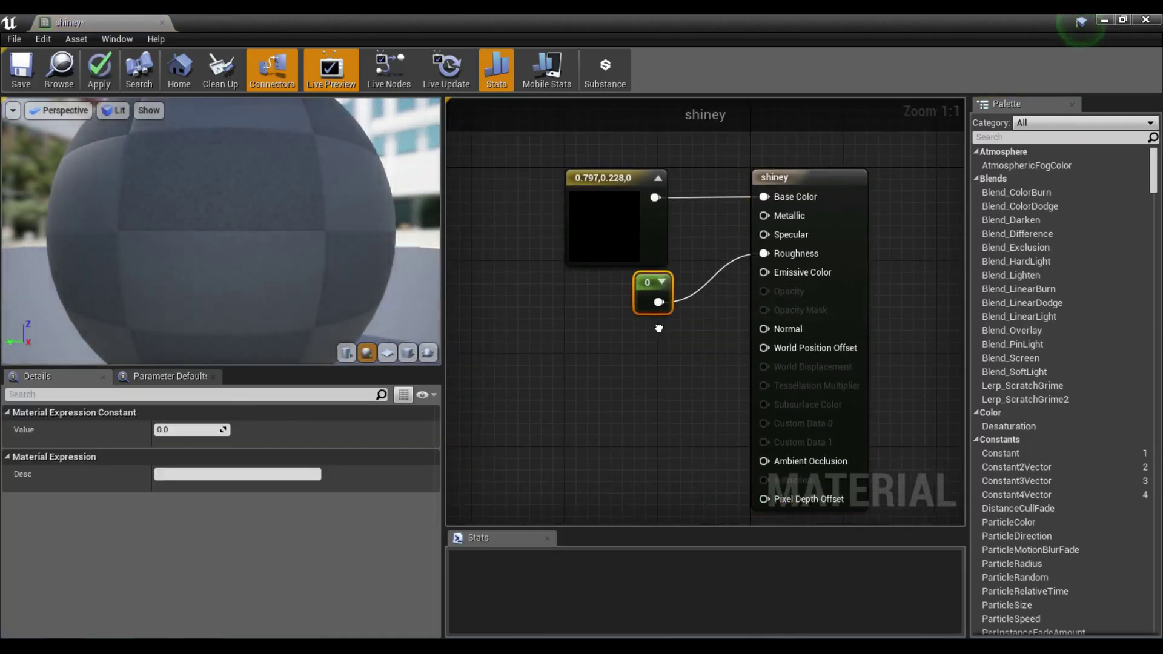
left_click(677, 238)
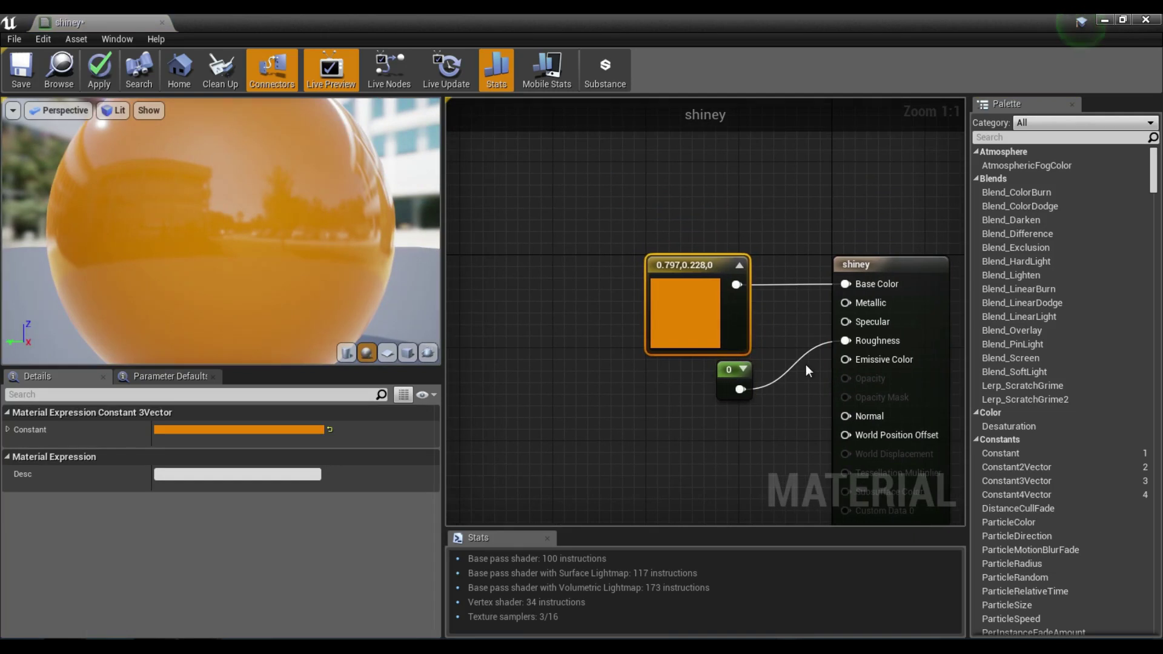
key("Delete")
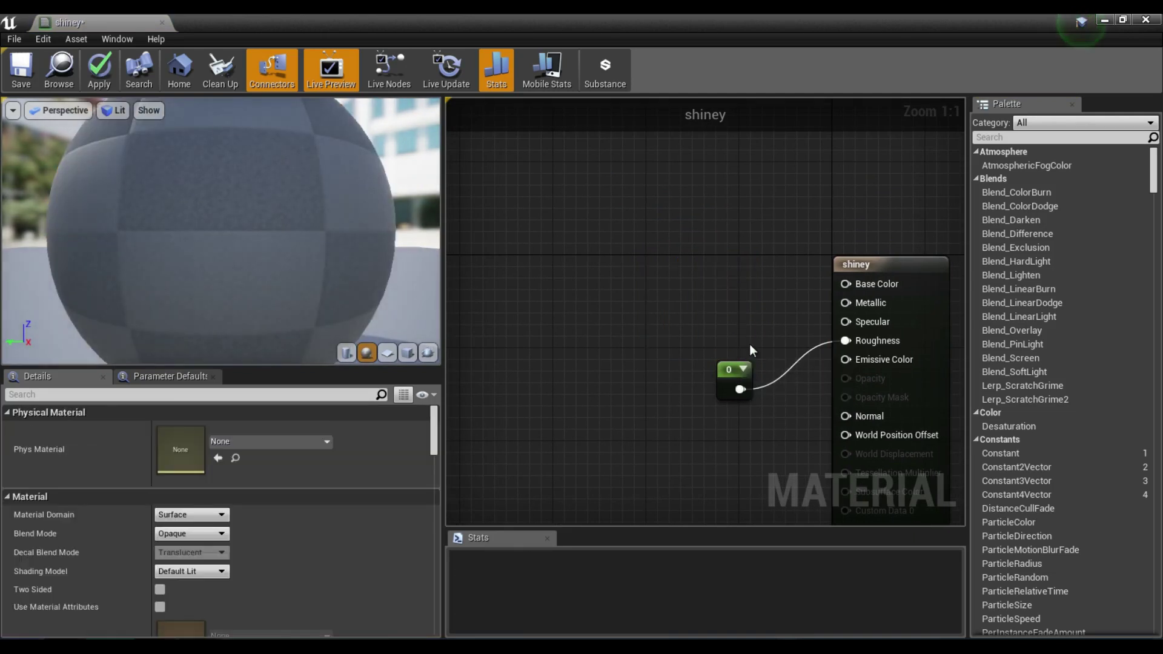
key("ctrl+z")
Move the orange color constant and the roughness constant higher in the graph to clear space beside the Normal input
mouse_move(729, 373)
left_mouse_down()
mouse_move(665, 382)
mouse_move(729, 381)
mouse_move(715, 376)
left_mouse_up()
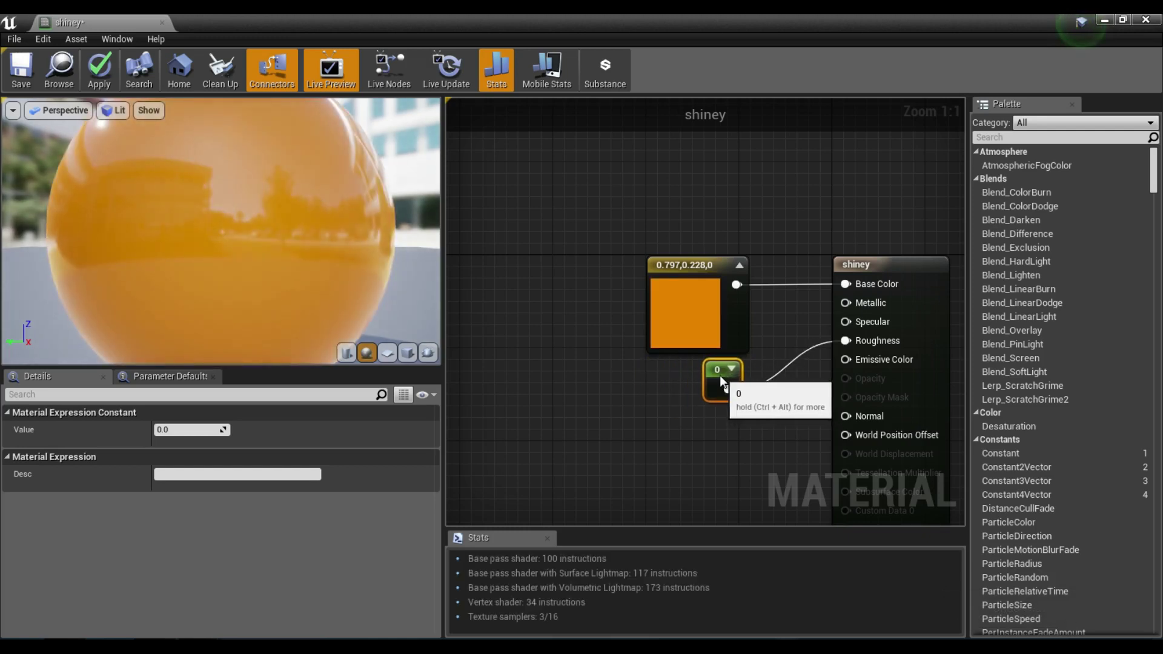
right_click_drag(797, 387, 780, 327)
left_click_drag(715, 249, 713, 192)
left_click_drag(727, 349, 721, 297)
right_click_drag(706, 342, 694, 282)
right_click_drag(798, 349, 767, 362)
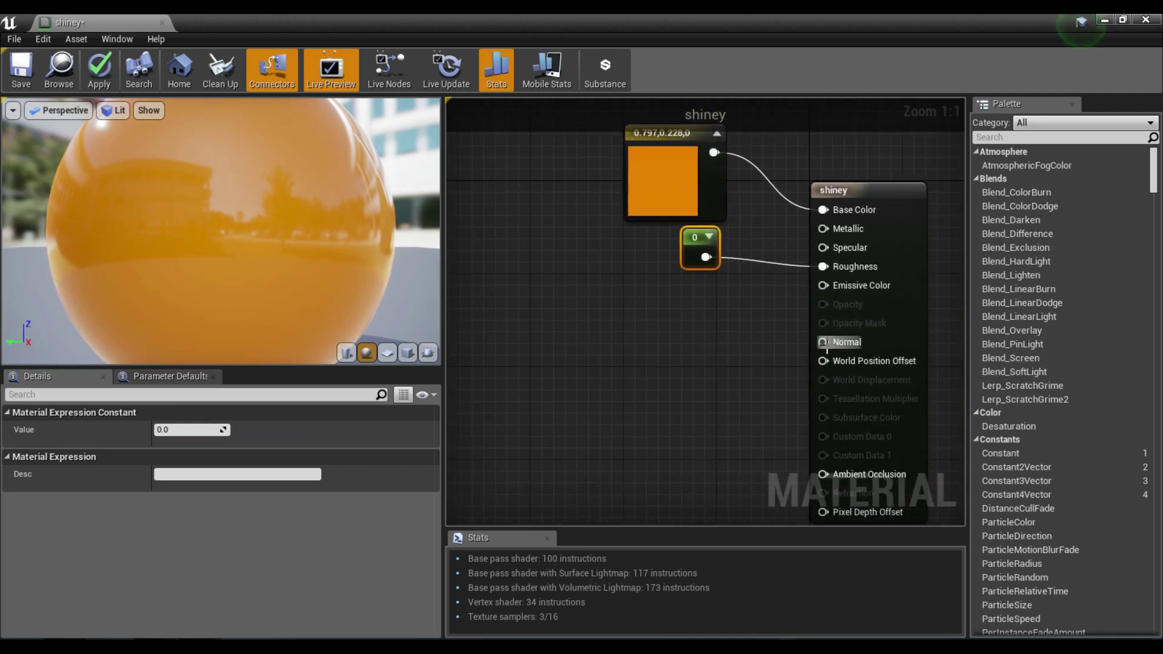
Add a Texture Sample node wired to the Normal input, with a Texture Object node feeding its Tex input, and line both up
right_click(679, 317)
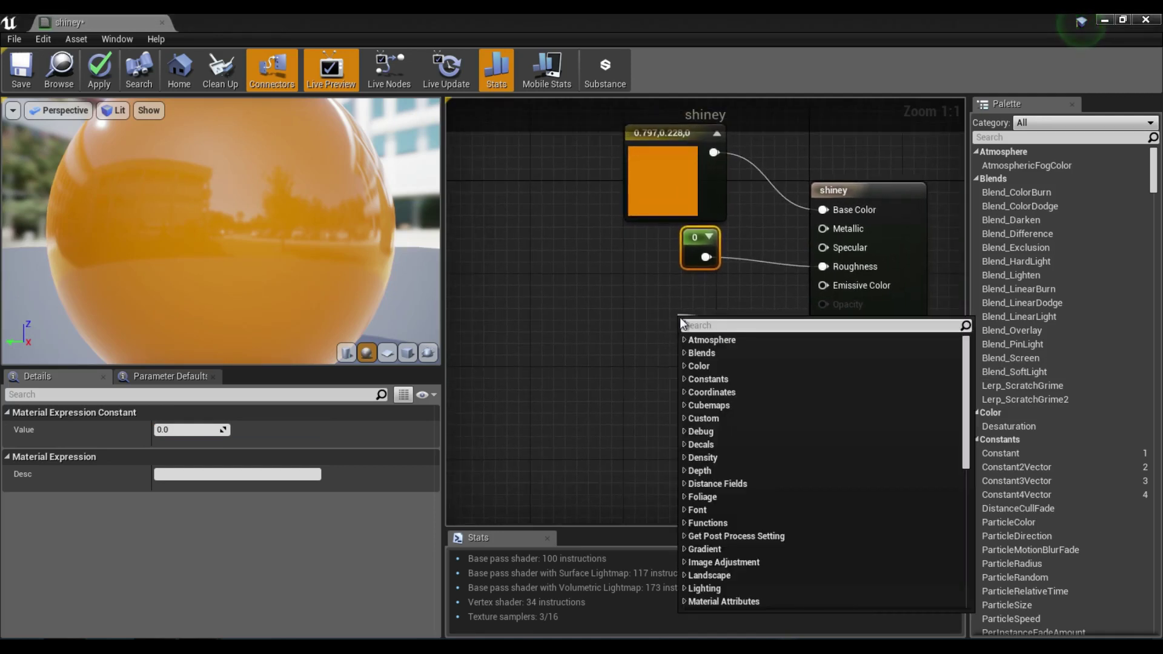
type("texture")
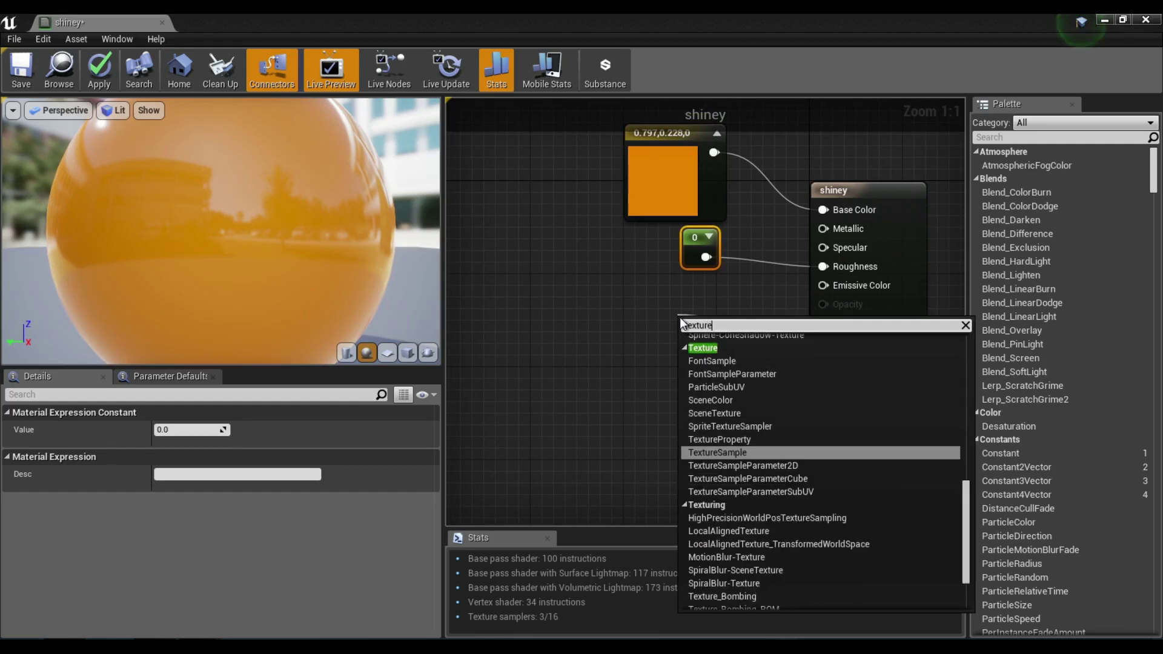
key("Return")
left_click_drag(685, 346, 583, 373)
type("texture")
key("Return")
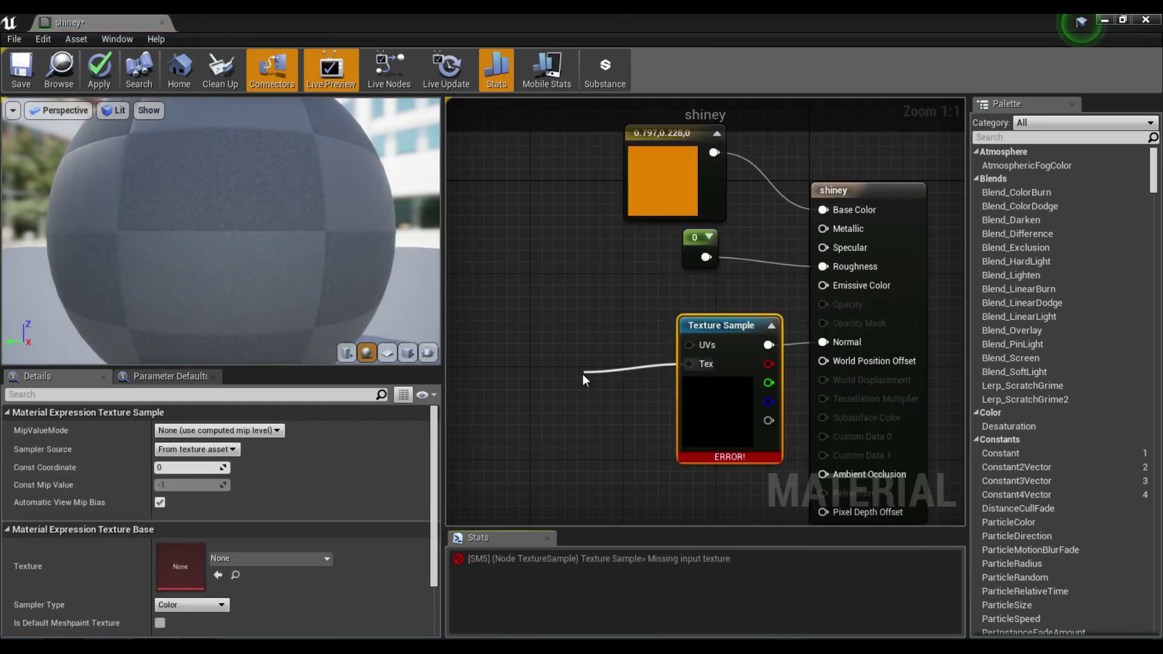
left_click_drag(604, 335, 597, 322)
mouse_move(729, 329)
left_mouse_down()
mouse_move(696, 321)
mouse_move(708, 324)
left_mouse_up()
Assign the T_Metal_Gold_N texture to the Texture Object that feeds the normal map
left_click(567, 330)
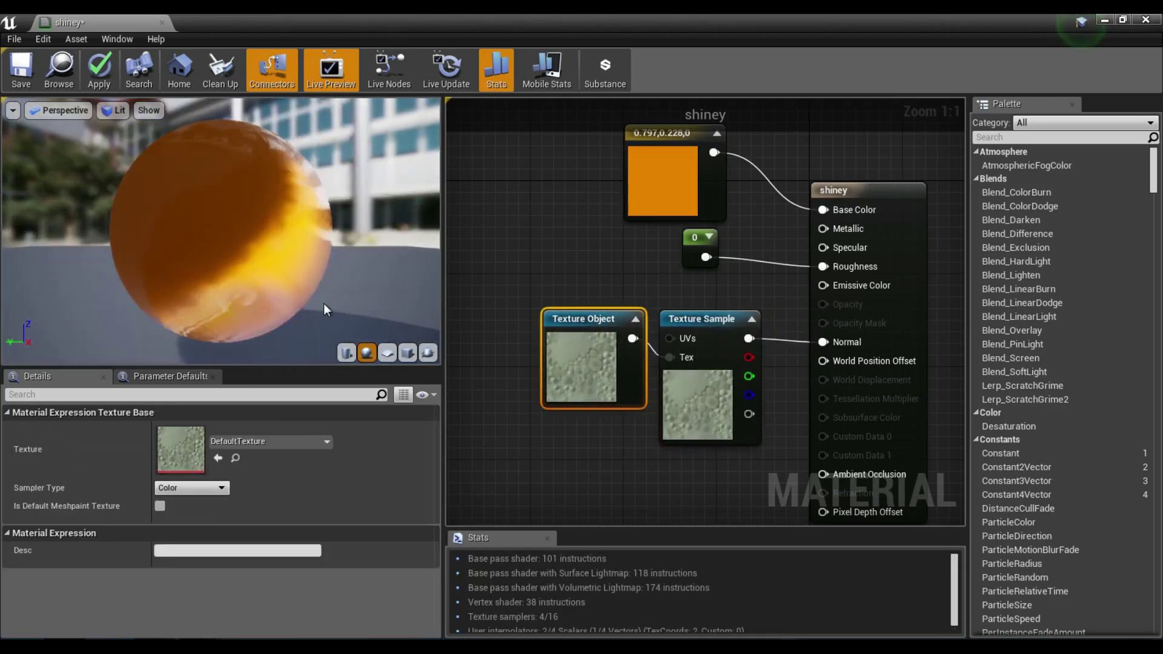
left_click(216, 443)
scroll(339, 306, "down", 10)
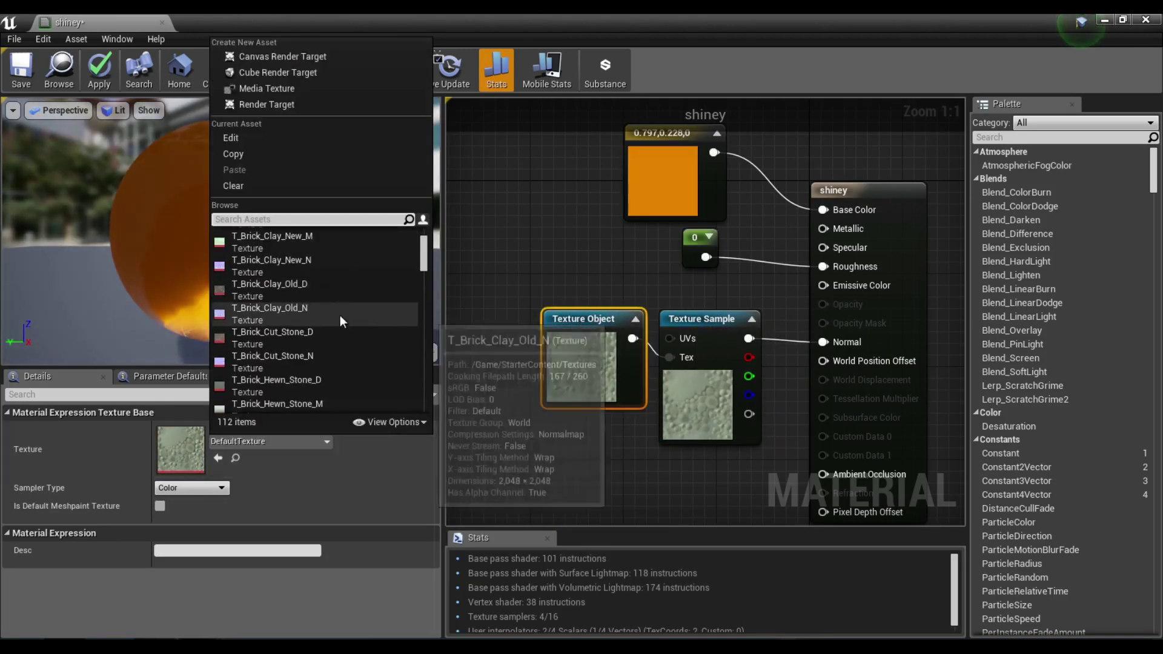
scroll(338, 303, "down", 5)
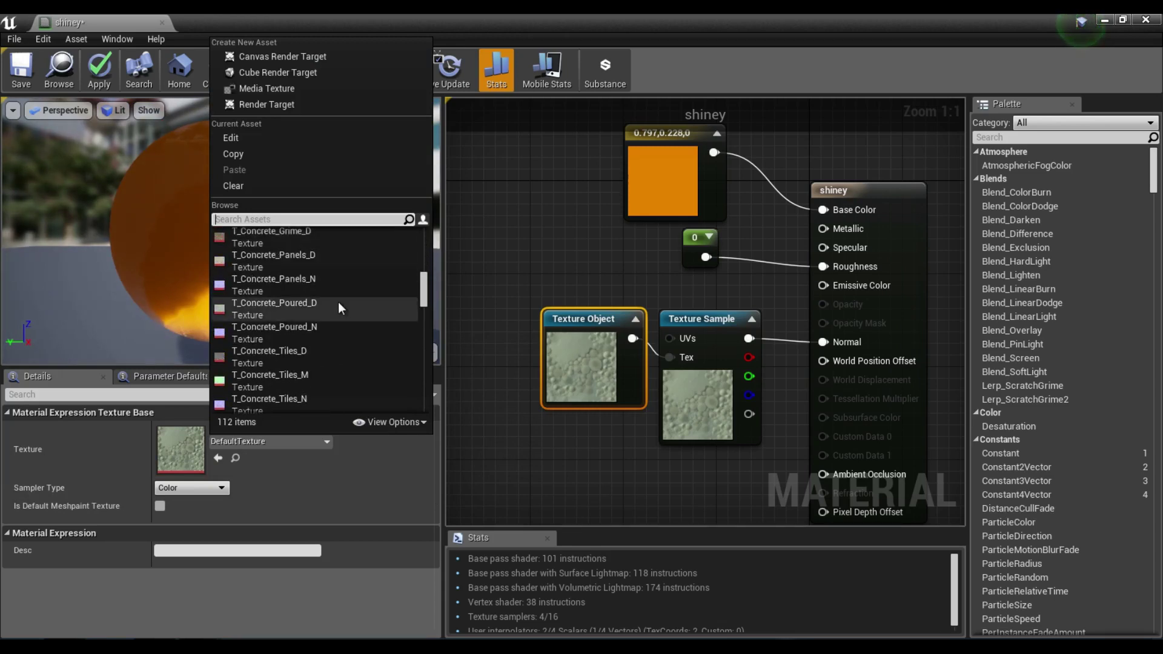
scroll(340, 301, "down", 5)
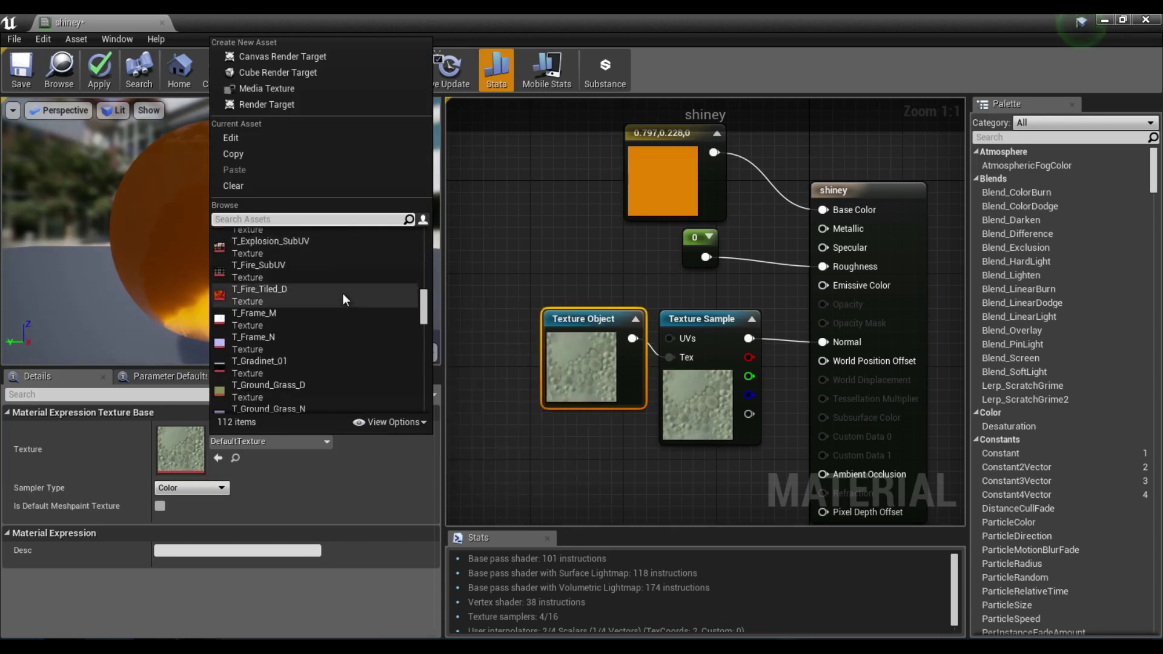
scroll(338, 324, "down", 5)
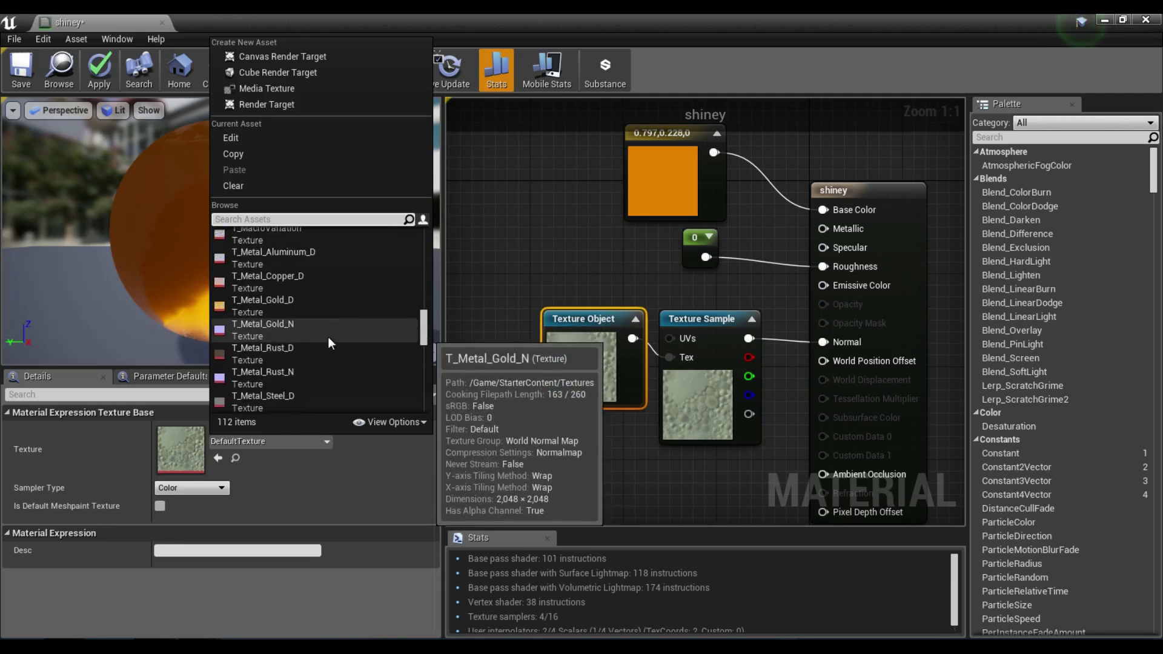
left_click(296, 332)
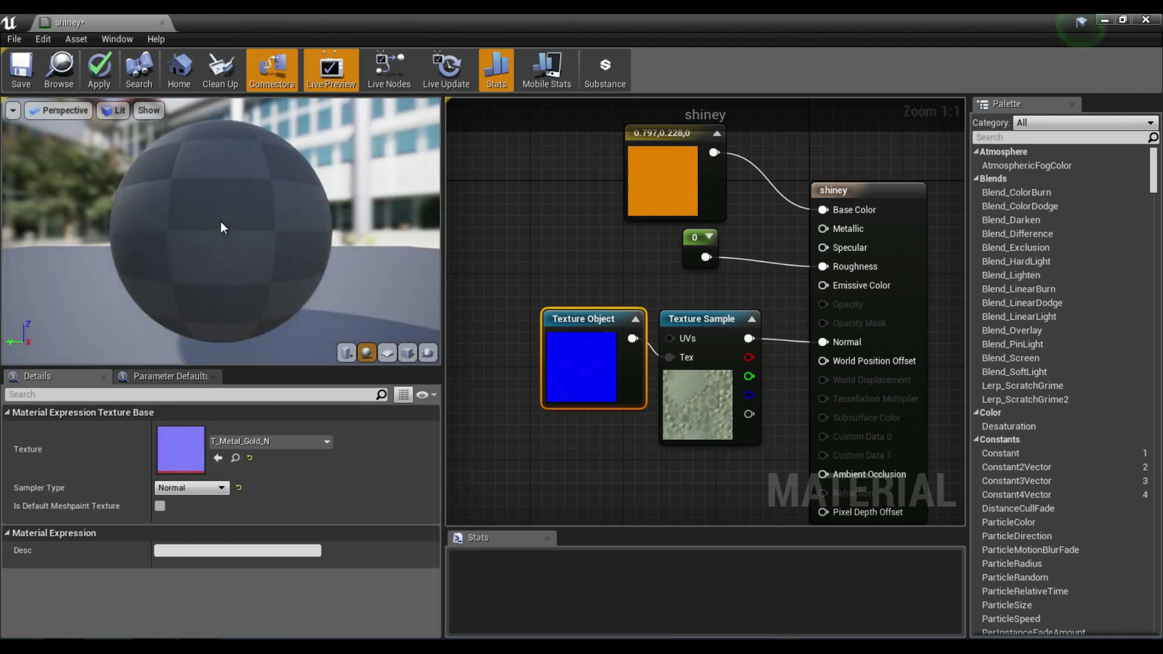
scroll(221, 212, "up", 5)
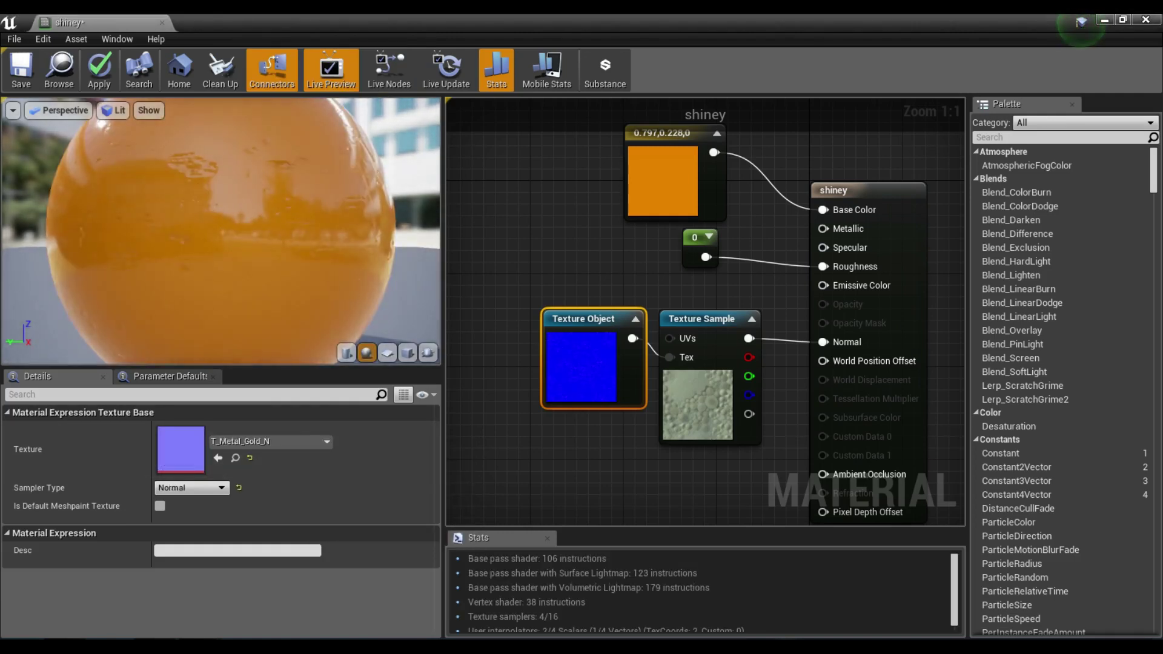
mouse_move(198, 185)
left_mouse_down()
mouse_move(199, 230)
mouse_move(198, 187)
left_mouse_up()
right_click_drag(234, 224, 233, 188)
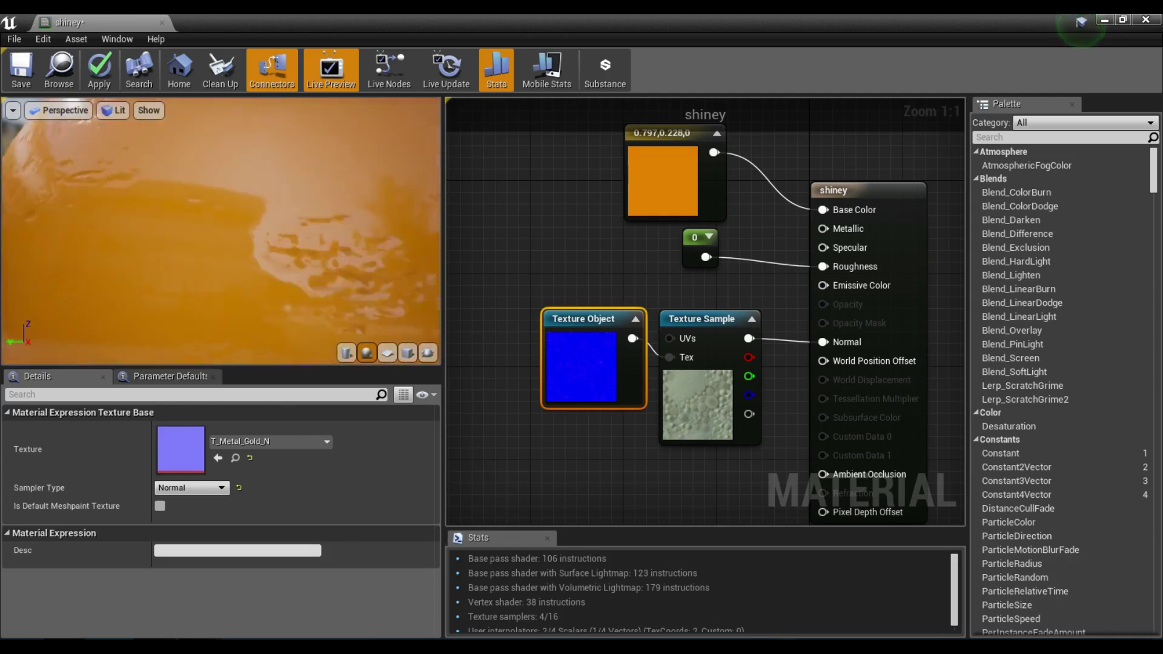
scroll(233, 224, "down", 5)
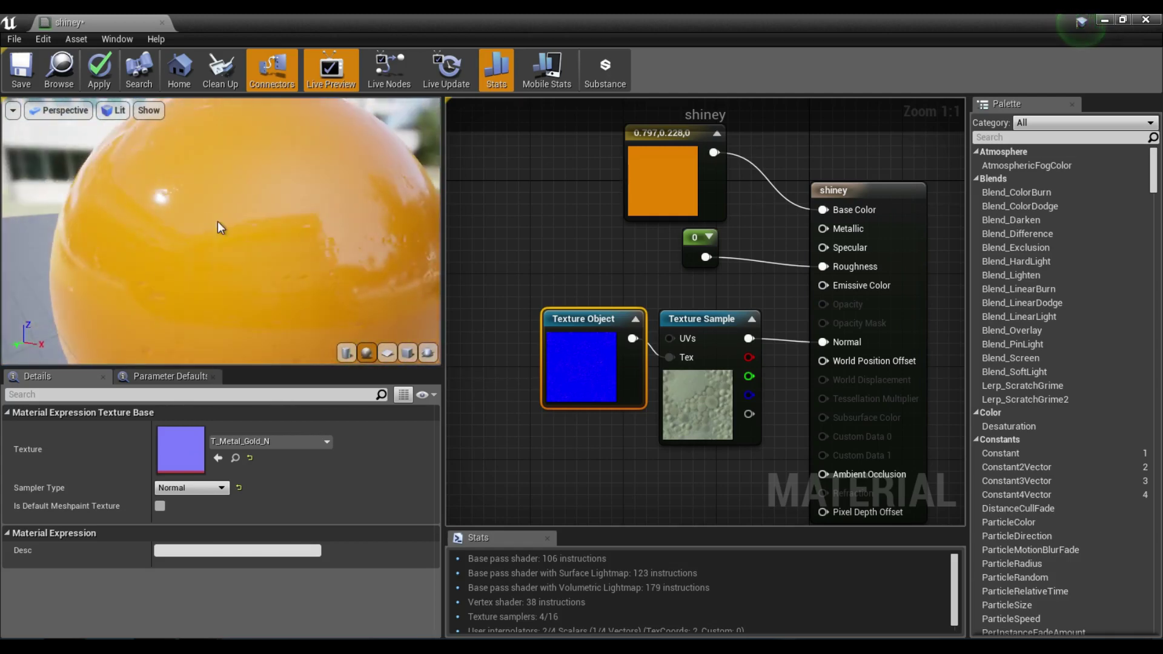
left_click_drag(216, 220, 83, 262)
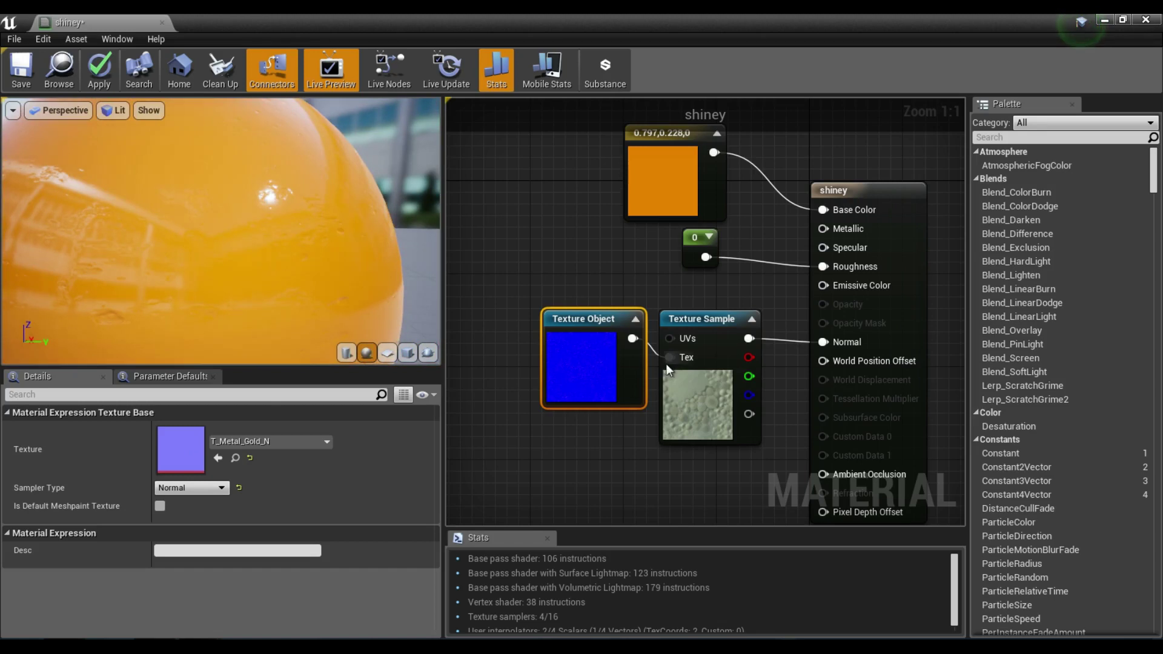
Shift the Texture Object and Texture Sample away from the material node and move the roughness constant closer above them
left_click_drag(579, 332, 532, 332)
left_click_drag(711, 328, 665, 328)
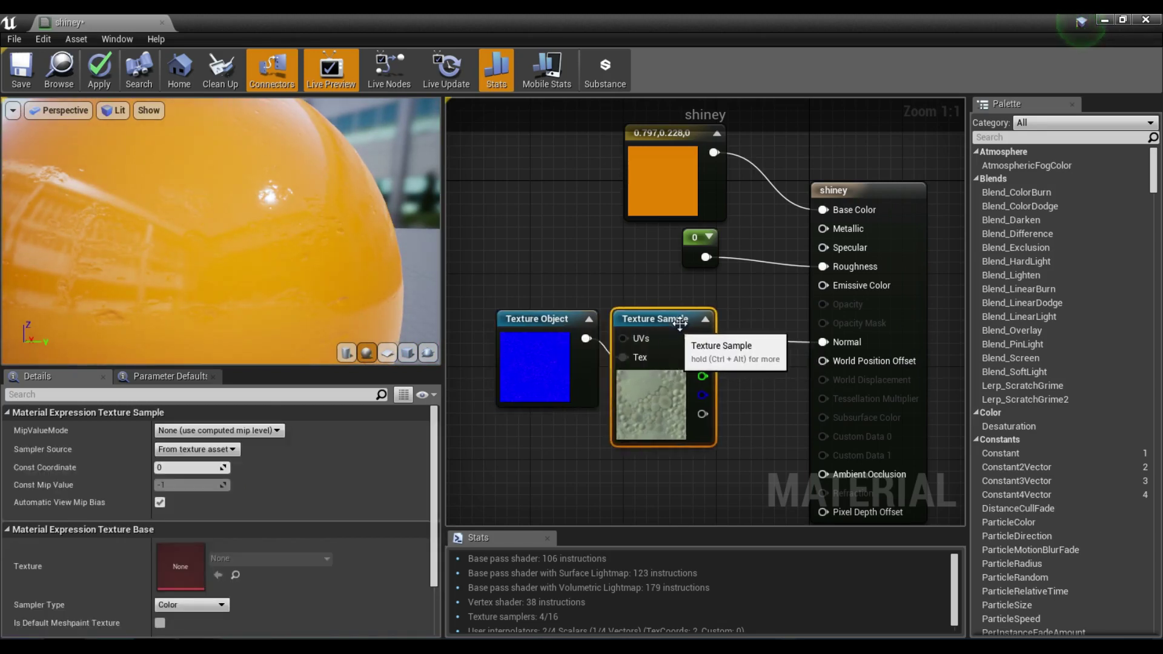
right_click_drag(675, 184, 680, 273)
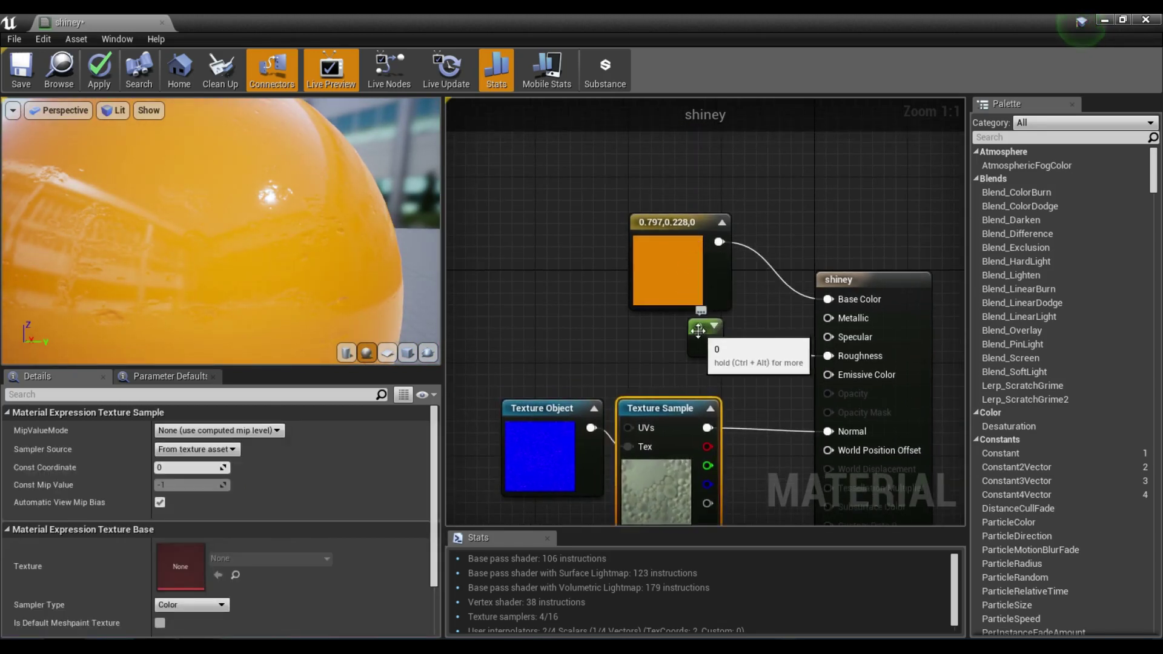
left_click_drag(698, 330, 689, 356)
Replace the orange color constant with a copy of the Texture Object and Texture Sample pair, wired to Base Color
left_click(676, 235)
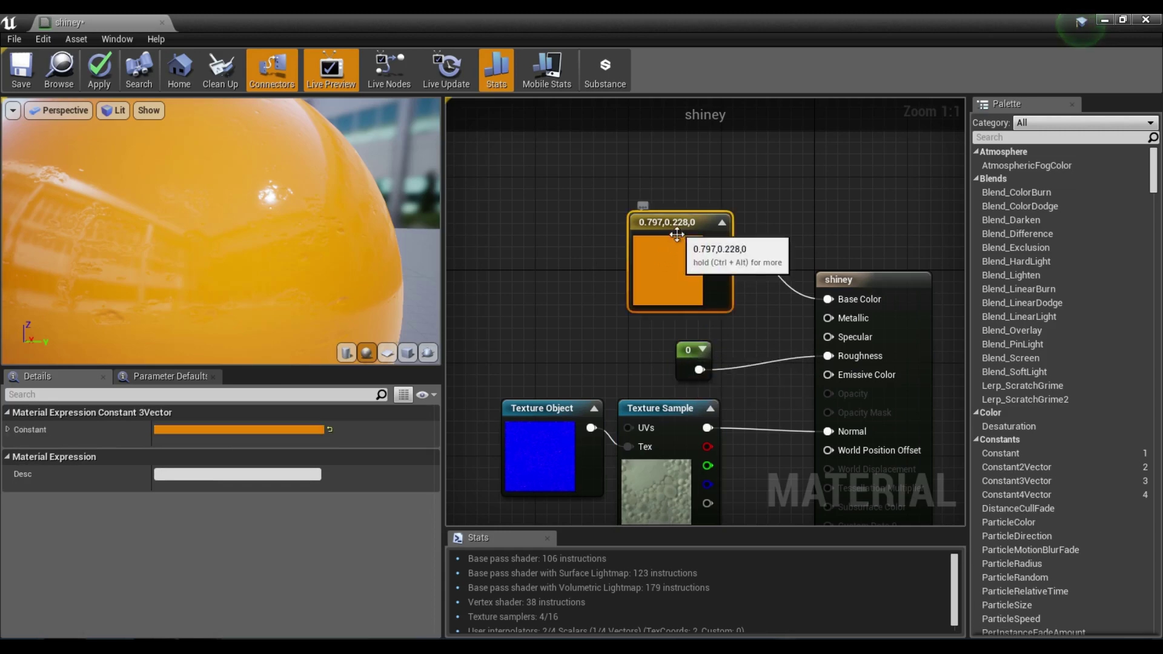
key("Delete")
left_click(677, 406)
left_click(564, 414, "shift")
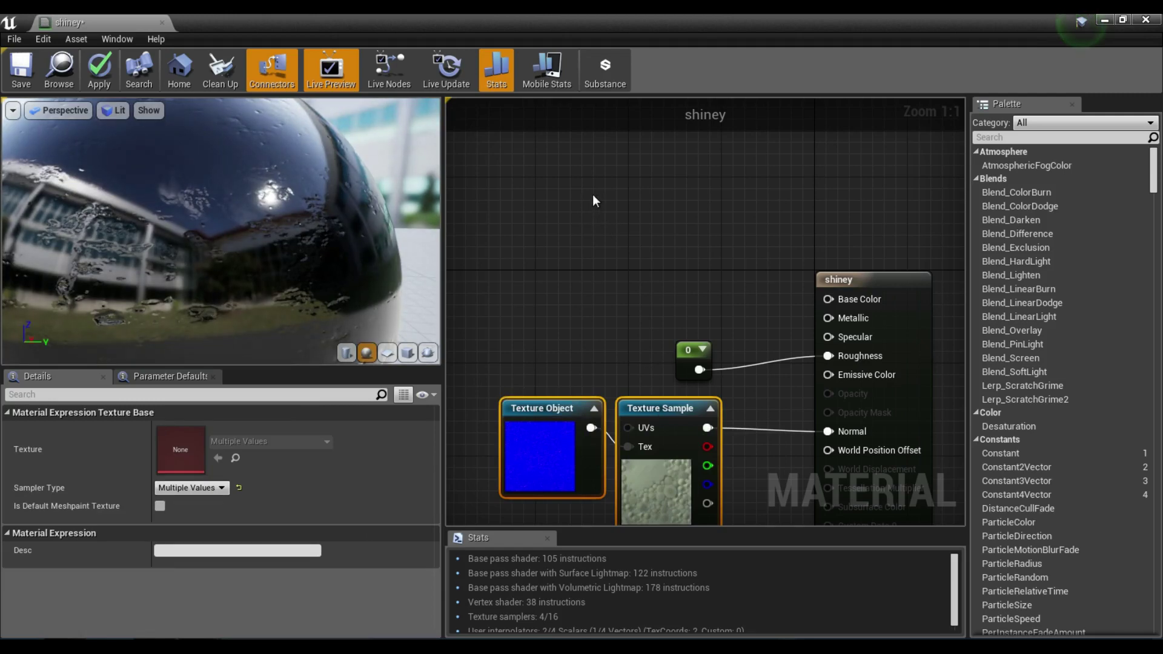
key("ctrl+c")
key("ctrl+v")
left_click_drag(679, 212, 829, 299)
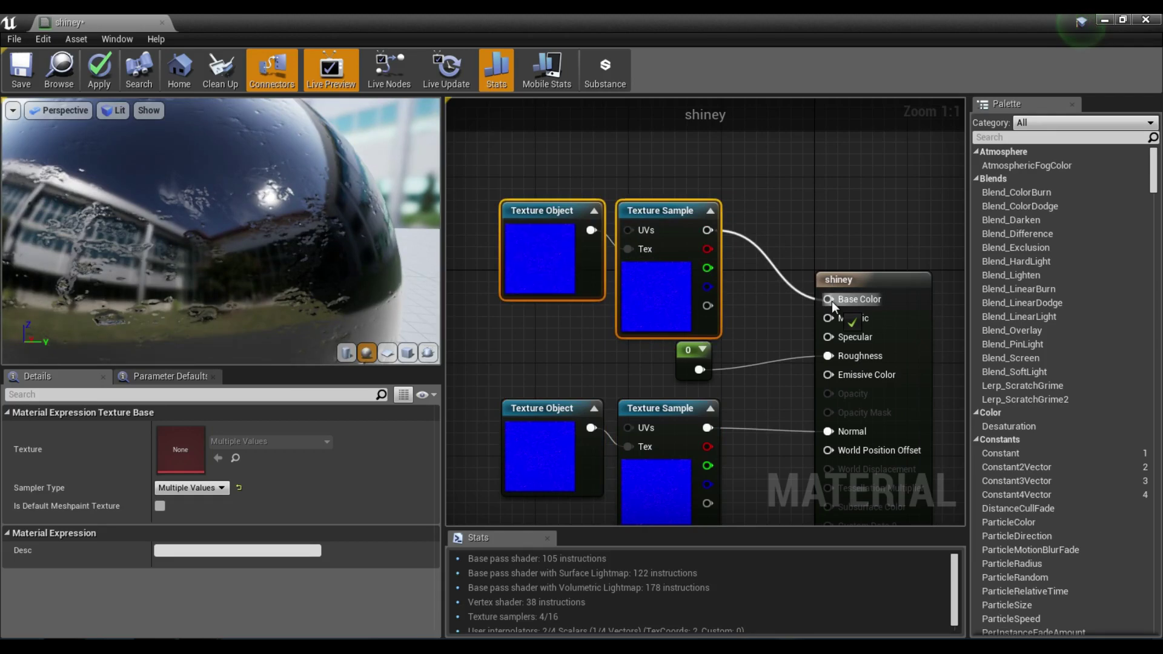
Assign the T_Metal_Gold_D texture to the Texture Object that feeds Base Color
left_click(659, 238)
left_click(548, 213)
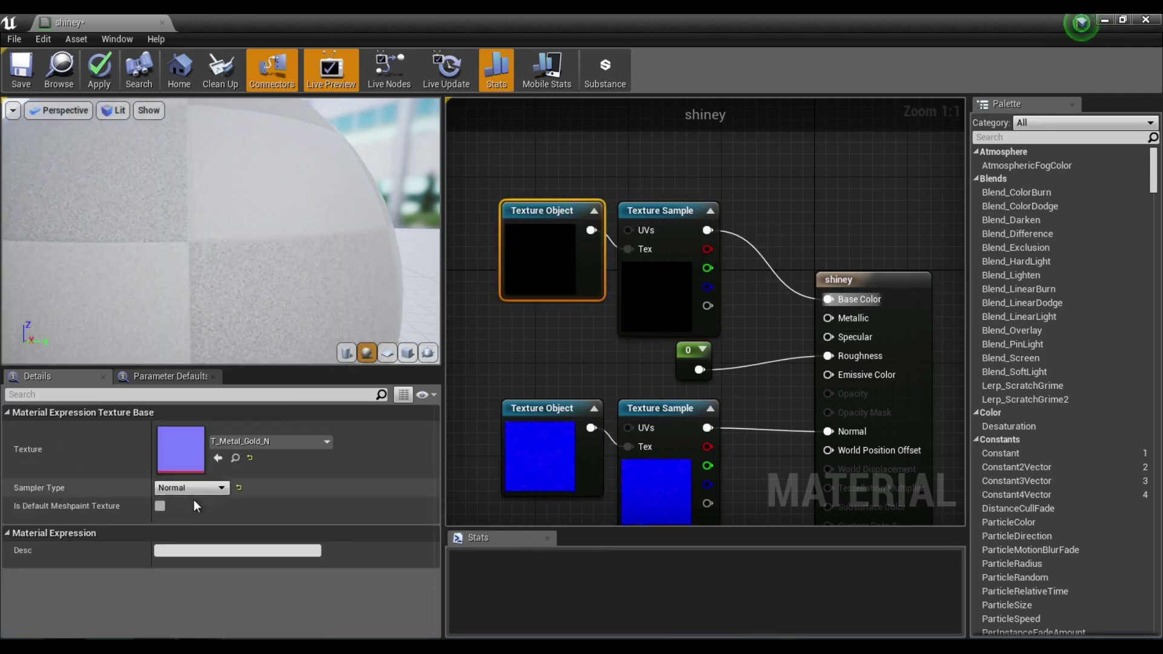
left_click(241, 445)
left_click(294, 304)
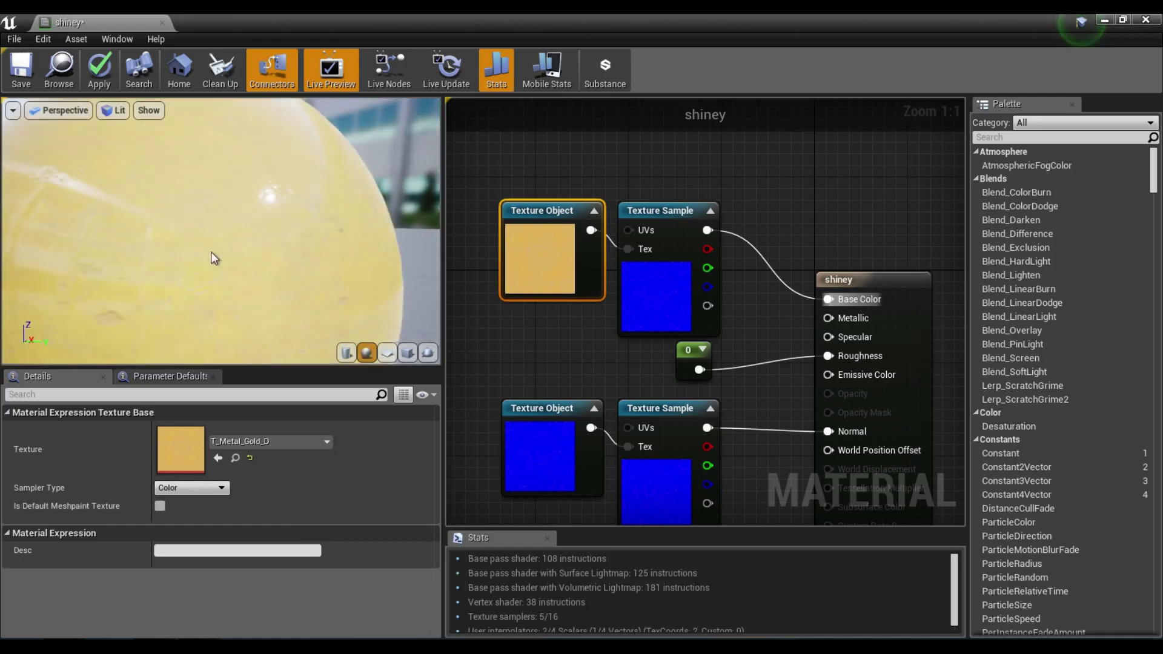
scroll(211, 251, "down", 3)
right_click_drag(192, 281, 200, 272)
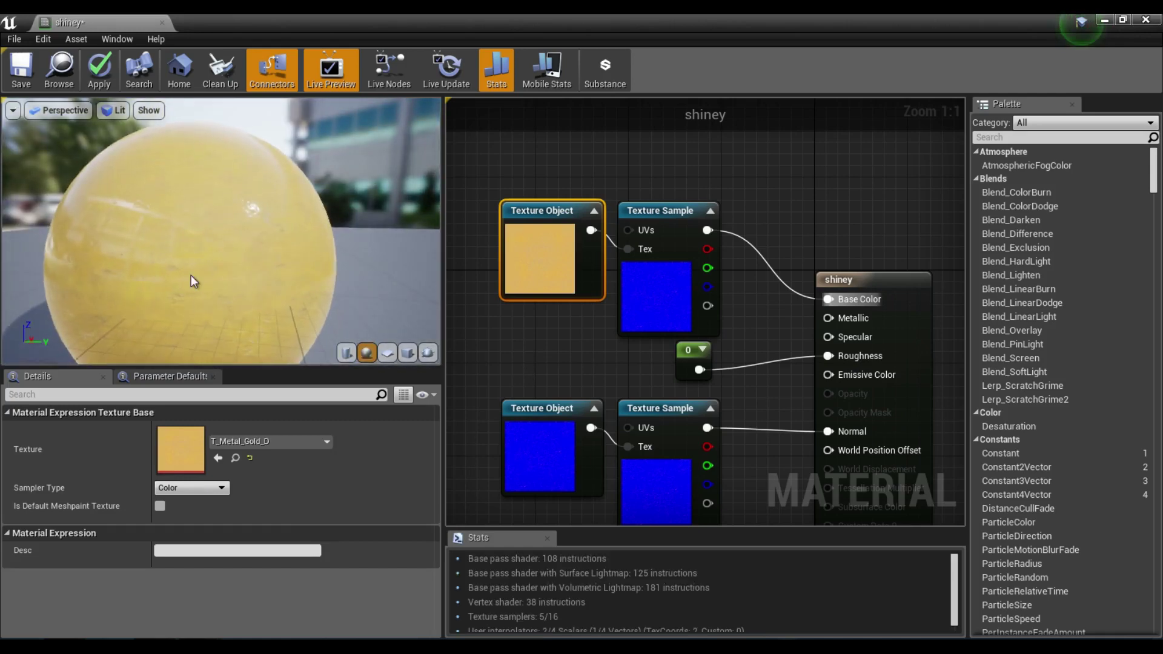
left_click_drag(192, 281, 327, 288)
left_click_drag(285, 241, 333, 238)
Set the roughness constant of the shiney material to 0.3
left_click(686, 348)
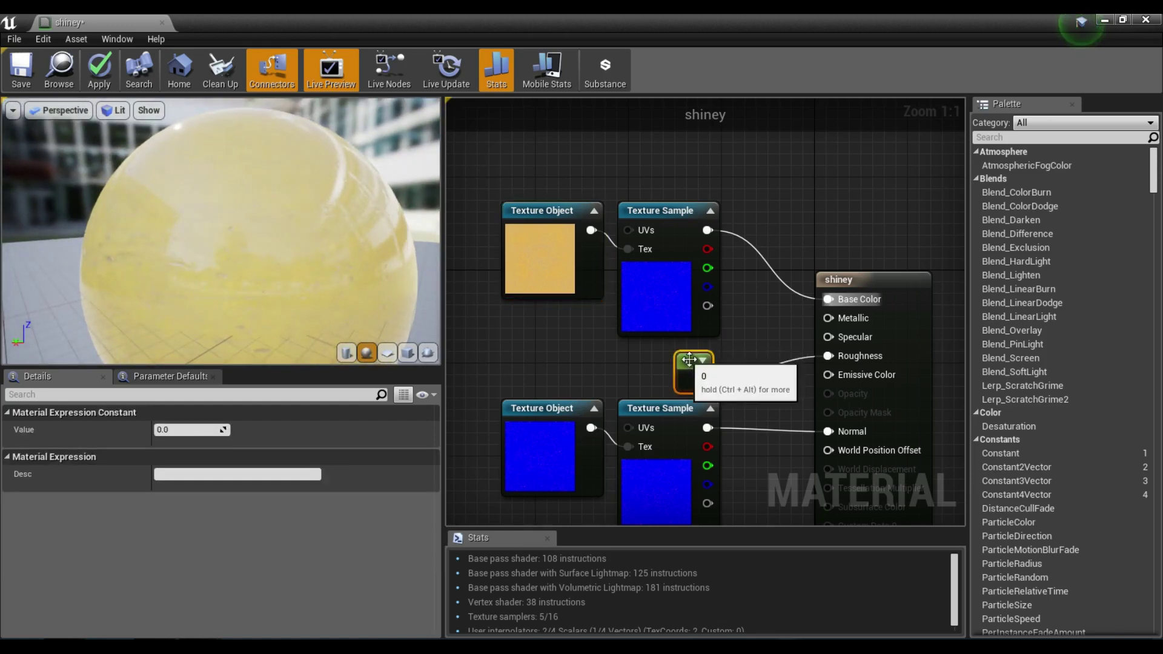
left_click(187, 432)
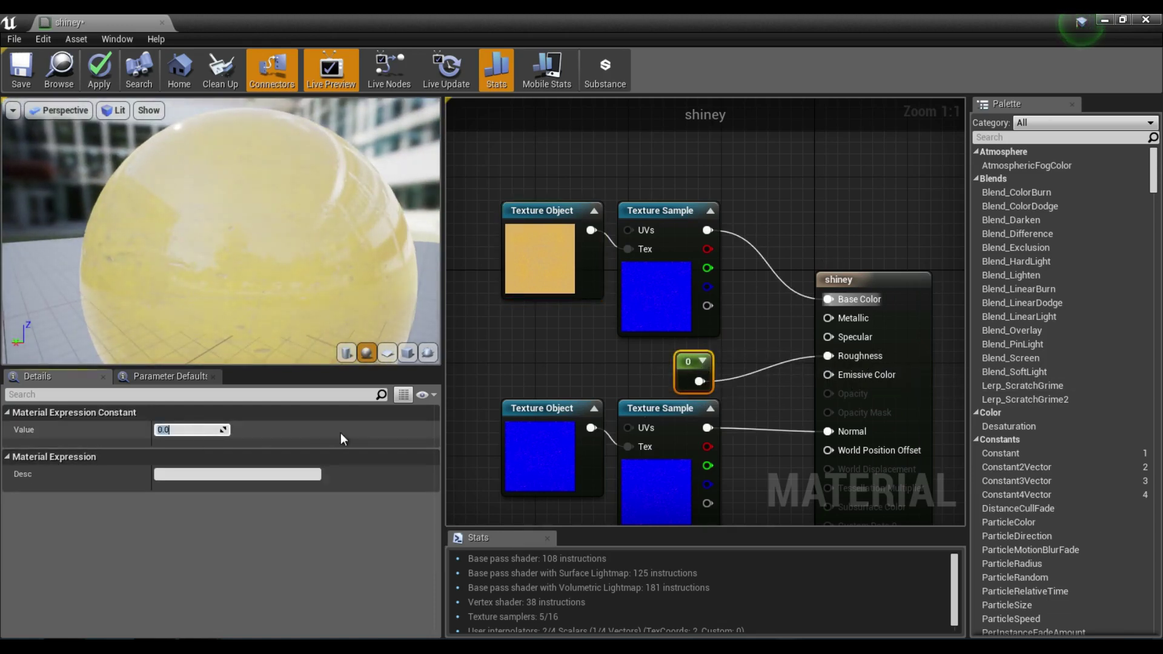
type("1")
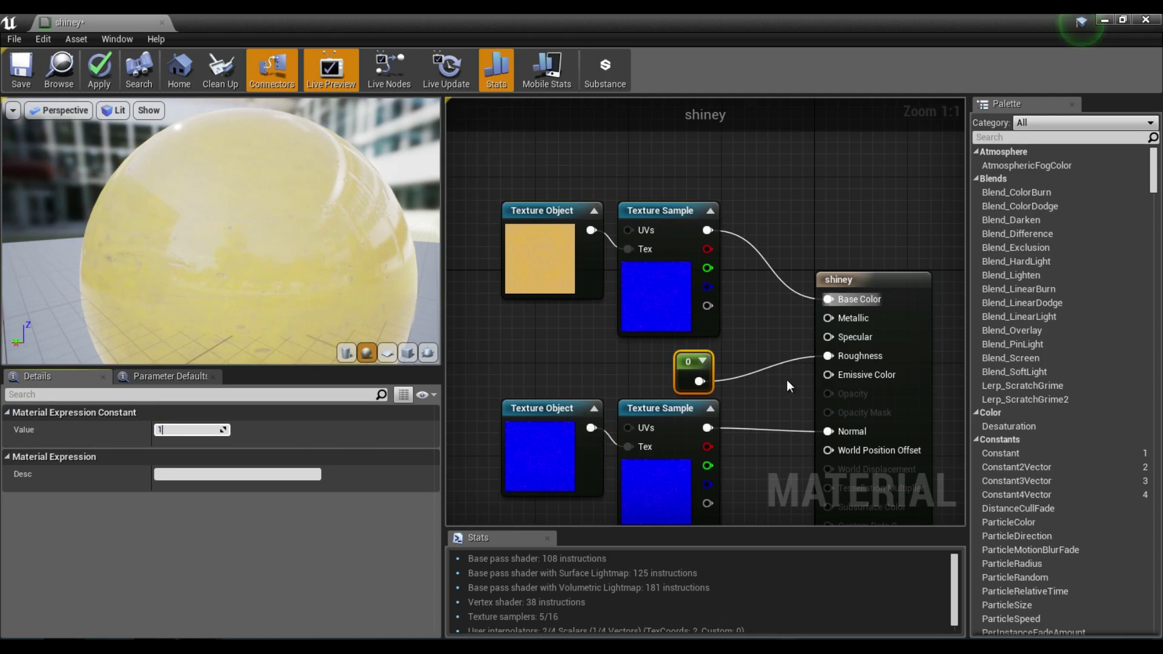
key("BackSpace")
type("0.3")
key("Return")
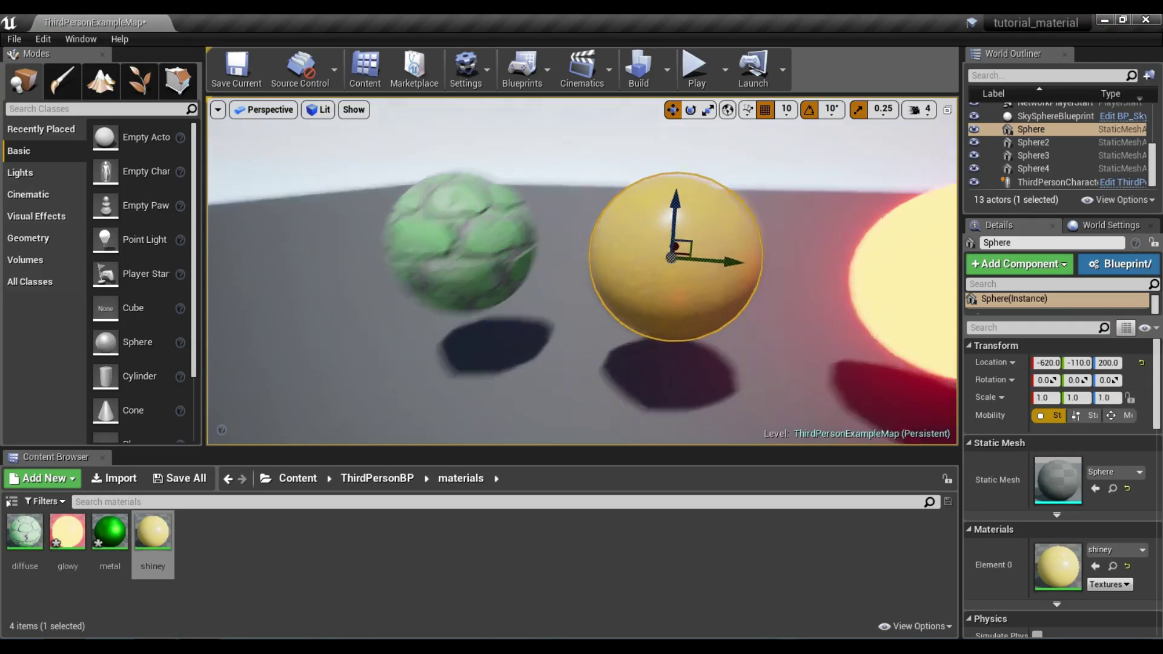
Select the glowing sphere in the level and open its glowy material for editing
right_click_drag(433, 311, 406, 318)
key("w")
key("d")
right_click_drag(540, 215, 540, 215)
left_click(535, 217)
right_click(504, 212)
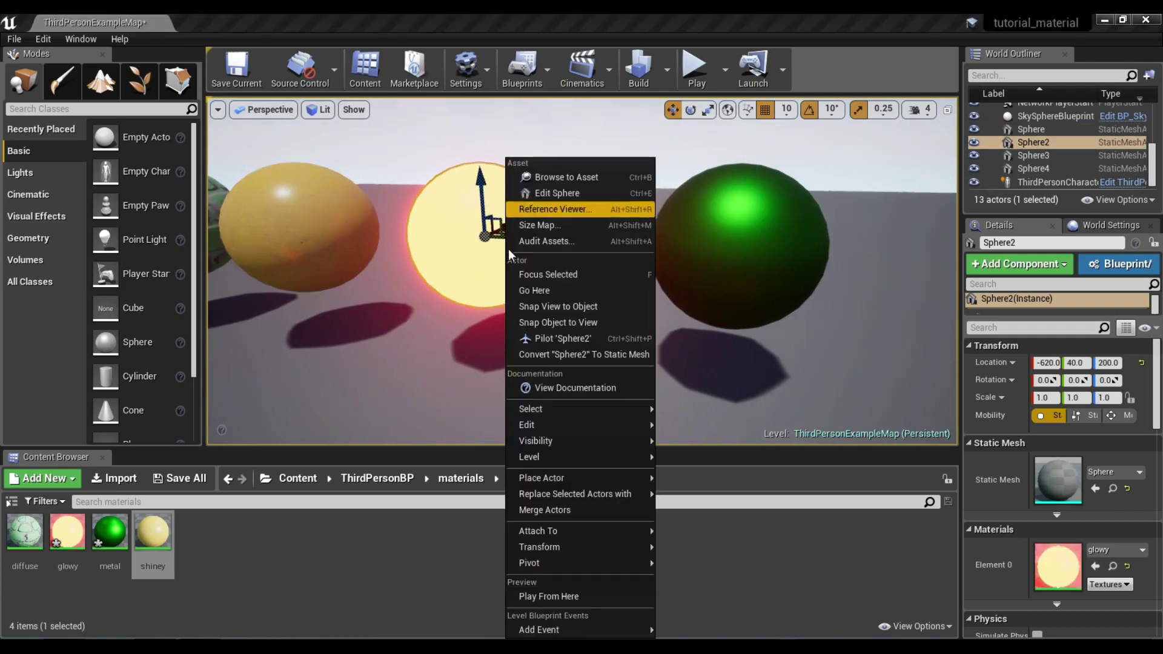
double_click(67, 531)
right_click_drag(634, 279, 833, 311)
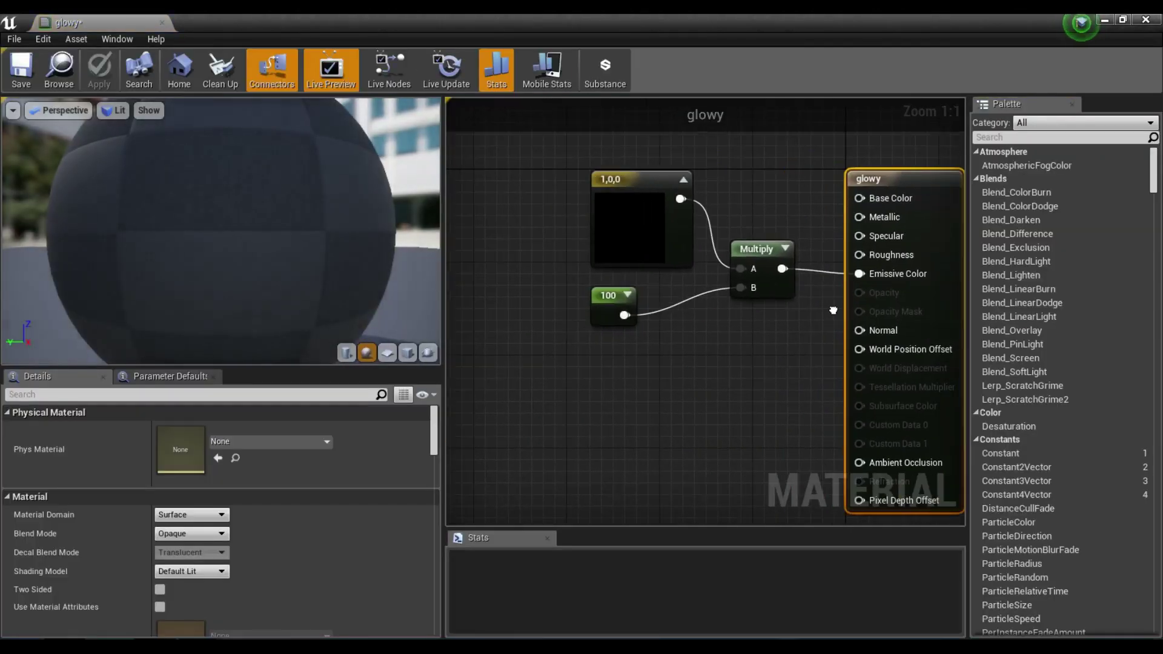
right_click_drag(736, 354, 710, 273)
right_click_drag(819, 251, 825, 289)
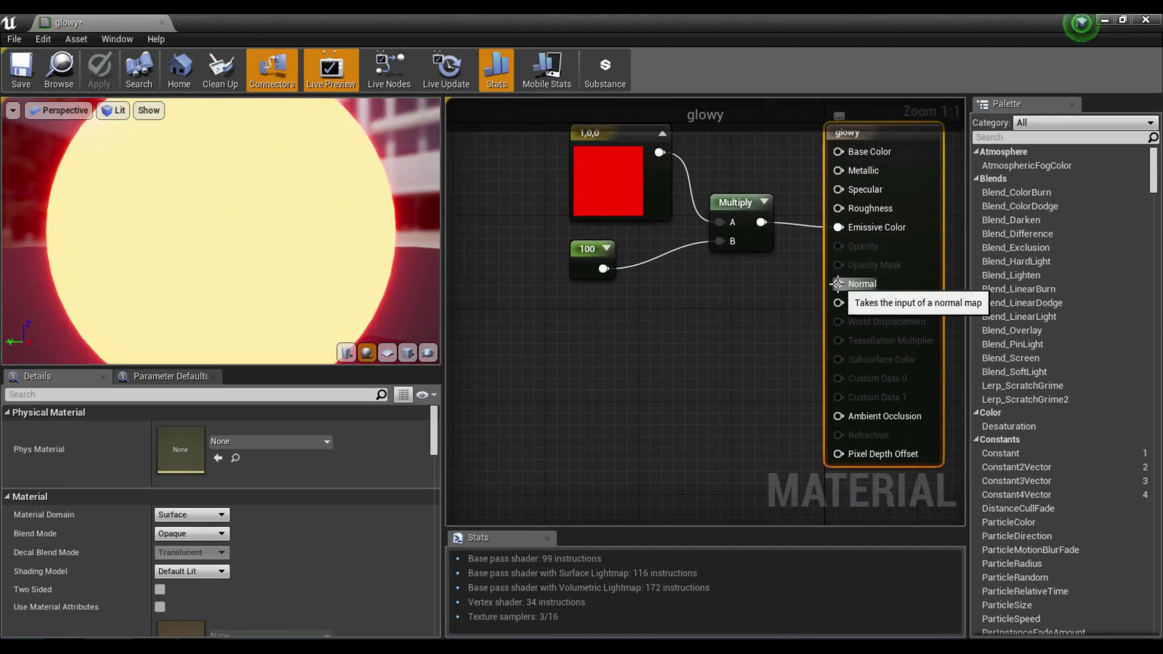
Add a Texture Sample node below the constants in the glowy graph, wired to the Normal input
right_click(588, 358)
type("textr")
key("BackSpace")
type("ue")
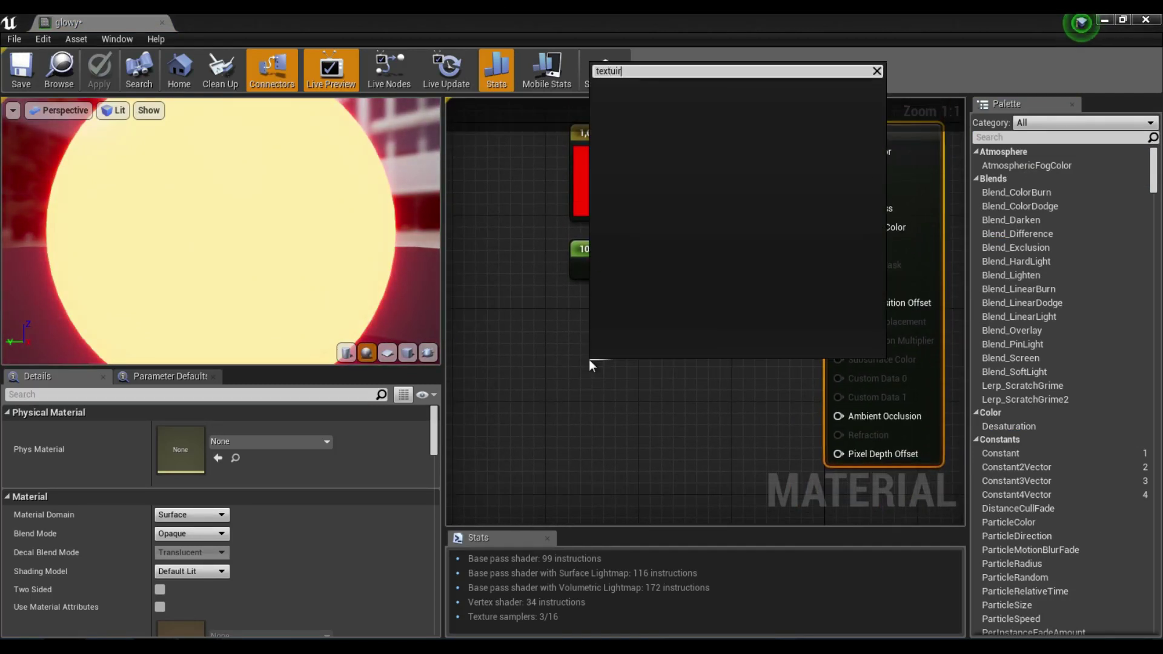
key("BackSpace")
type("re")
key("Return")
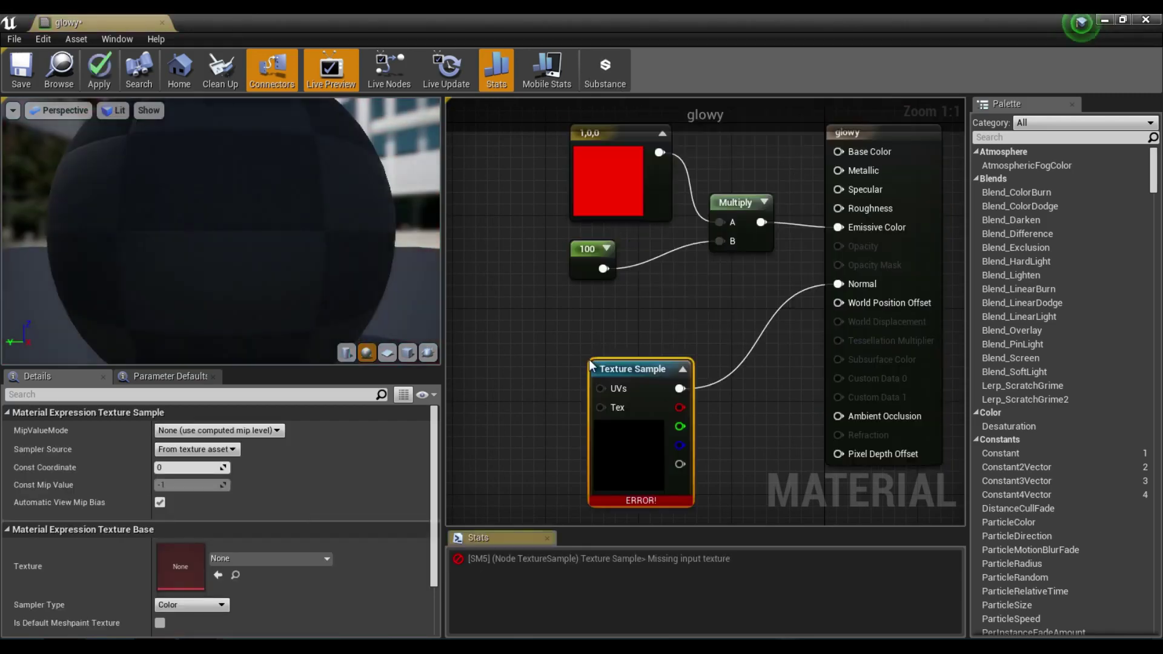
Add a Texture Object node feeding the Tex input of the new Texture Sample and move both nodes up beneath the constants
left_click_drag(599, 406, 529, 389)
type("textureob")
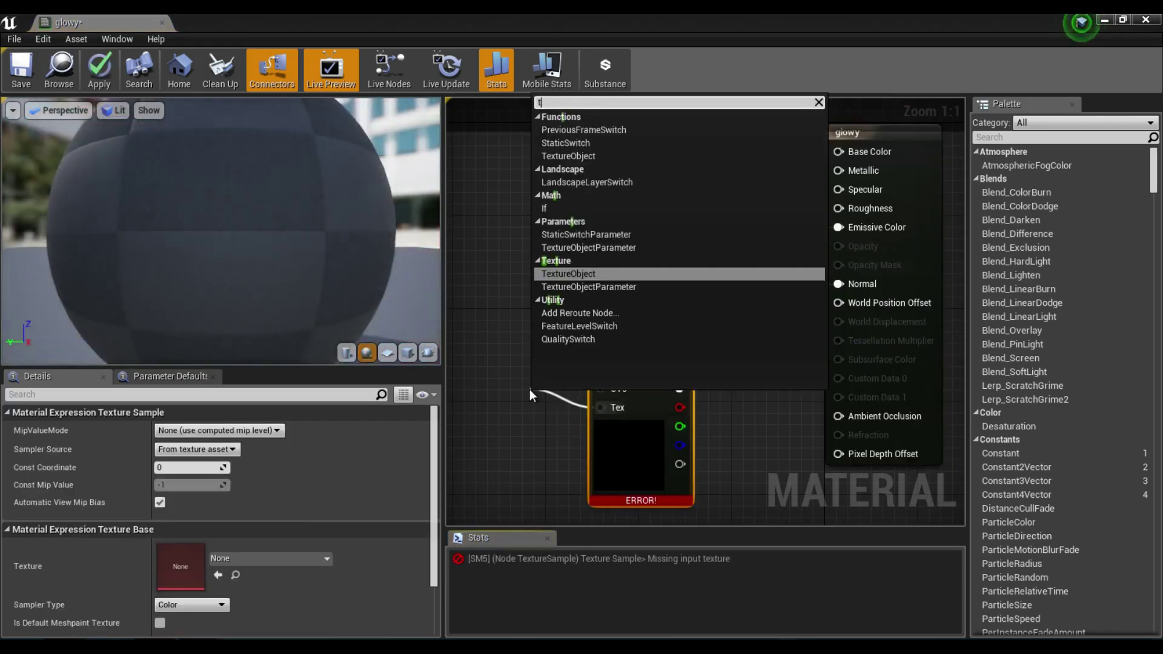
key("Return")
right_click_drag(508, 357, 603, 345)
left_click_drag(669, 388, 582, 296)
left_click_drag(731, 357, 699, 293)
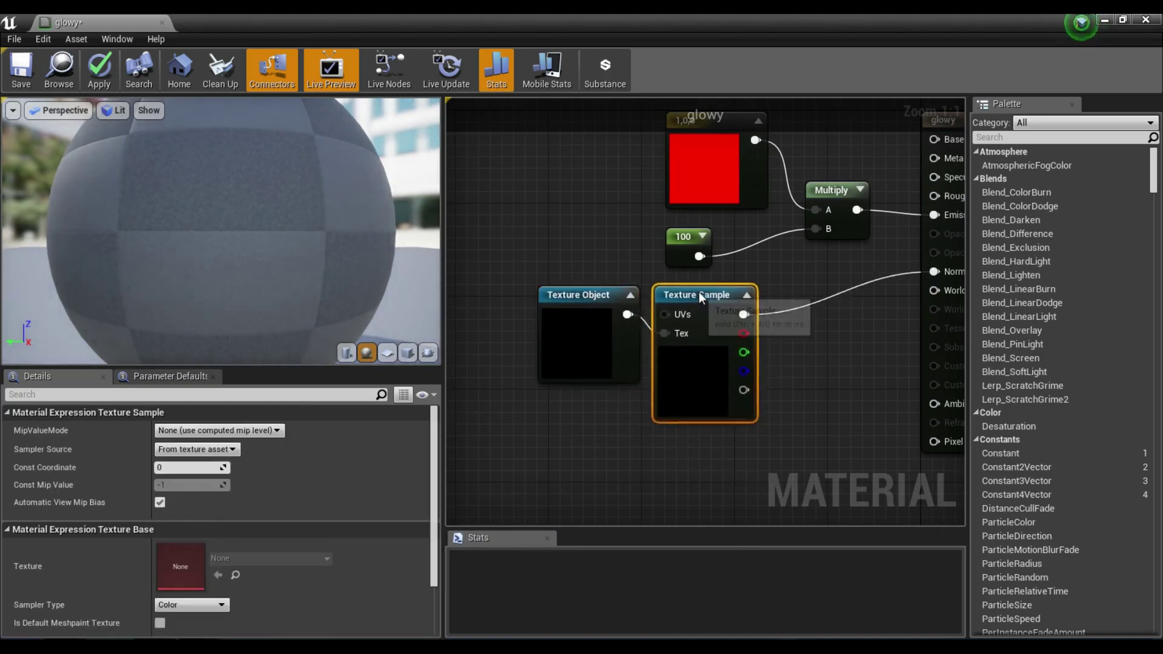
Assign the T_Fire_Tiled_D texture to the glowy material's Texture Object
left_click(575, 339)
left_click(265, 447)
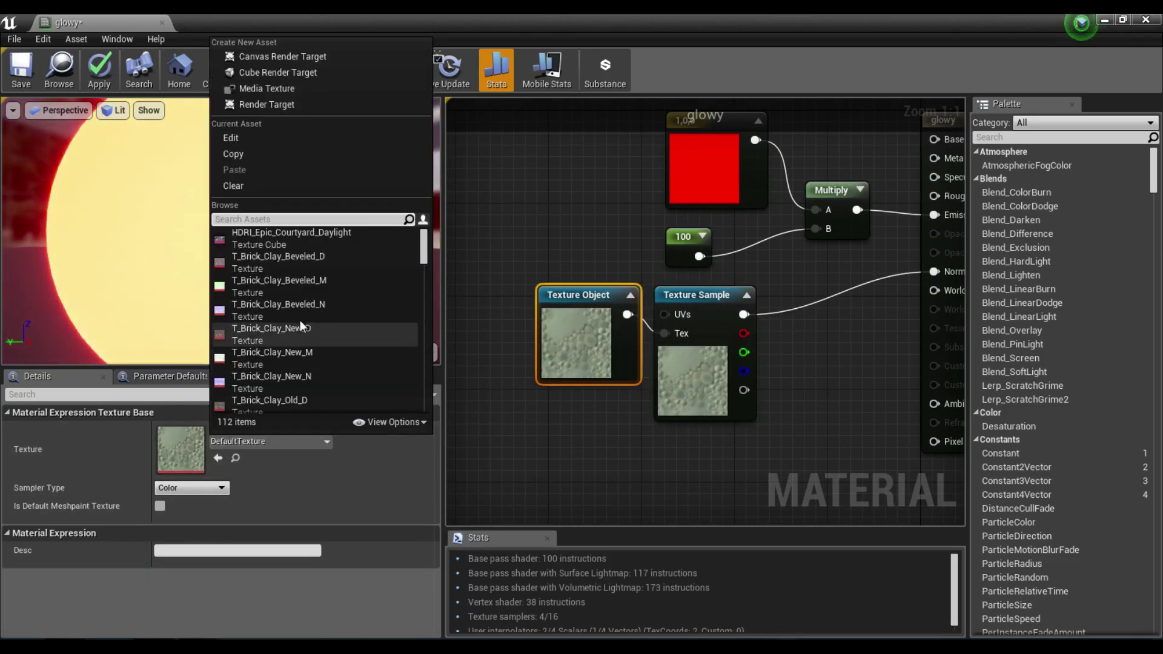
scroll(299, 320, "down", 8)
scroll(304, 315, "down", 10)
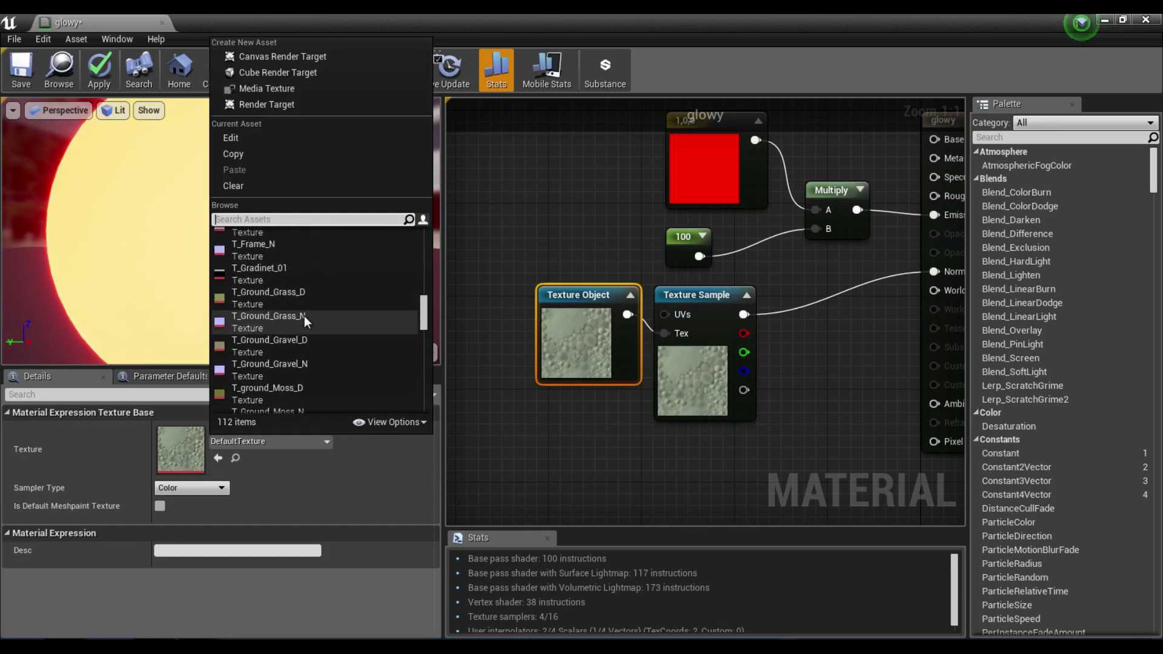
scroll(304, 315, "up", 3)
left_click(299, 275)
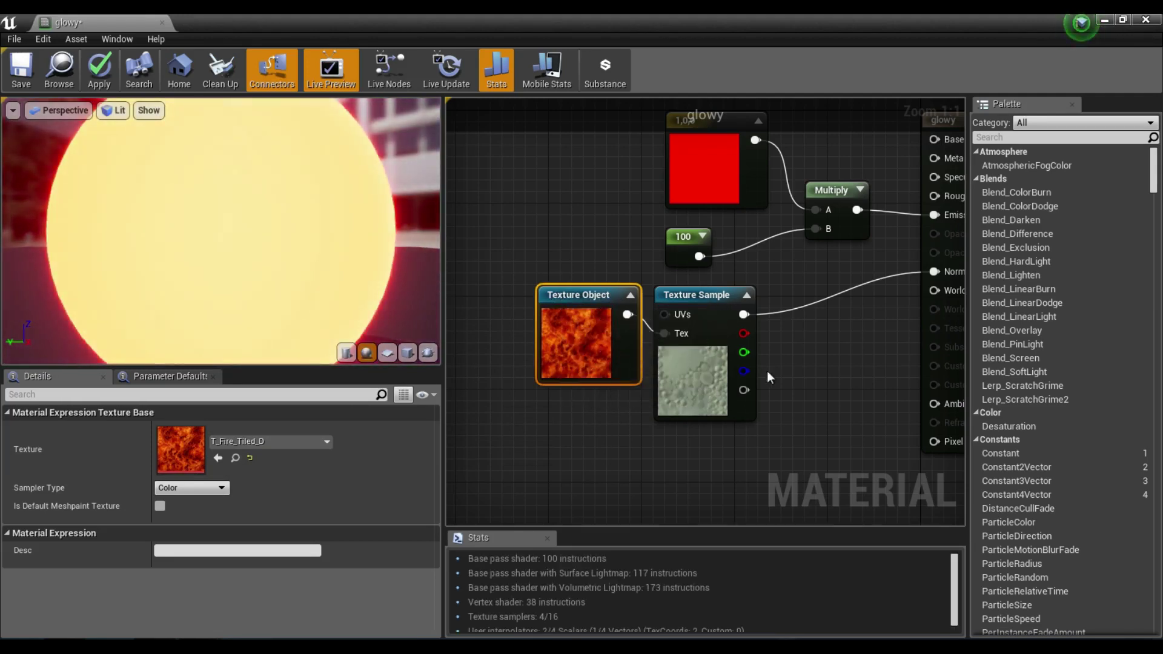
Delete the red colour constant, Multiply and 100 constant nodes from the glowy graph, and move the texture nodes closer to the material node
scroll(598, 359, "down", 1)
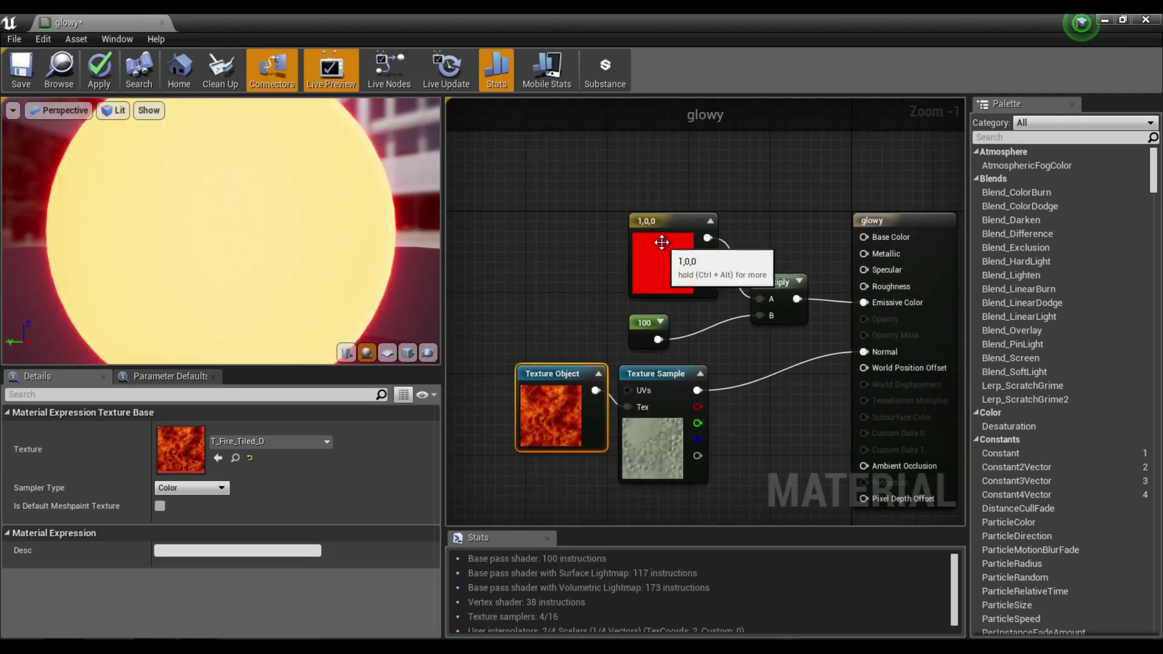
left_click(662, 245)
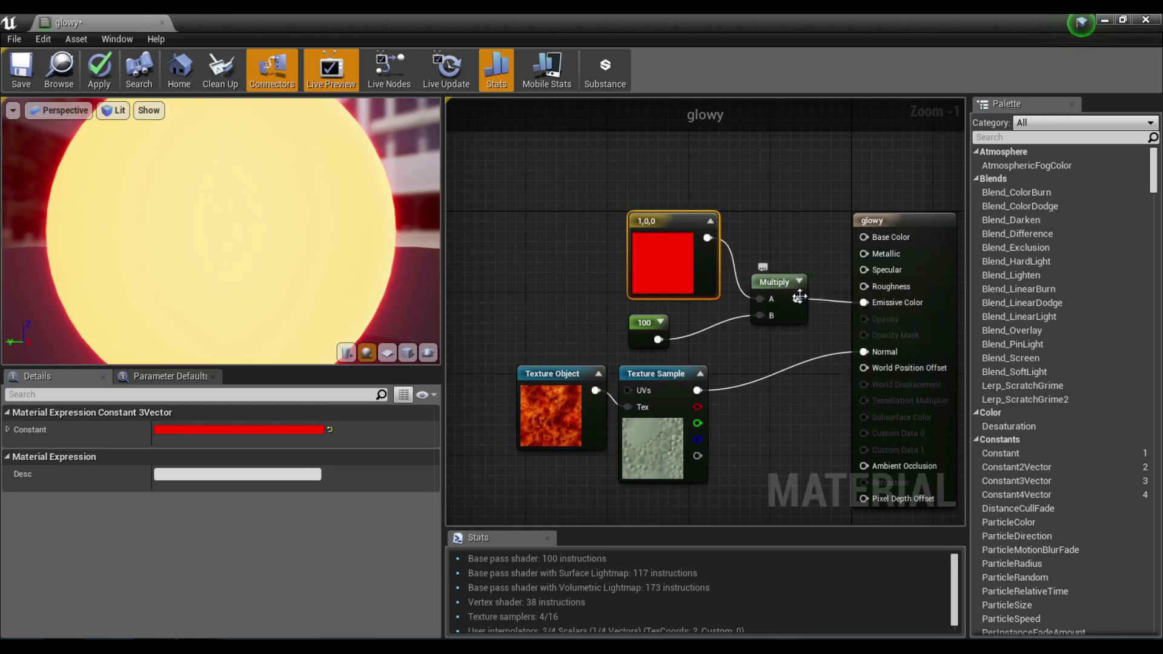
key("Delete")
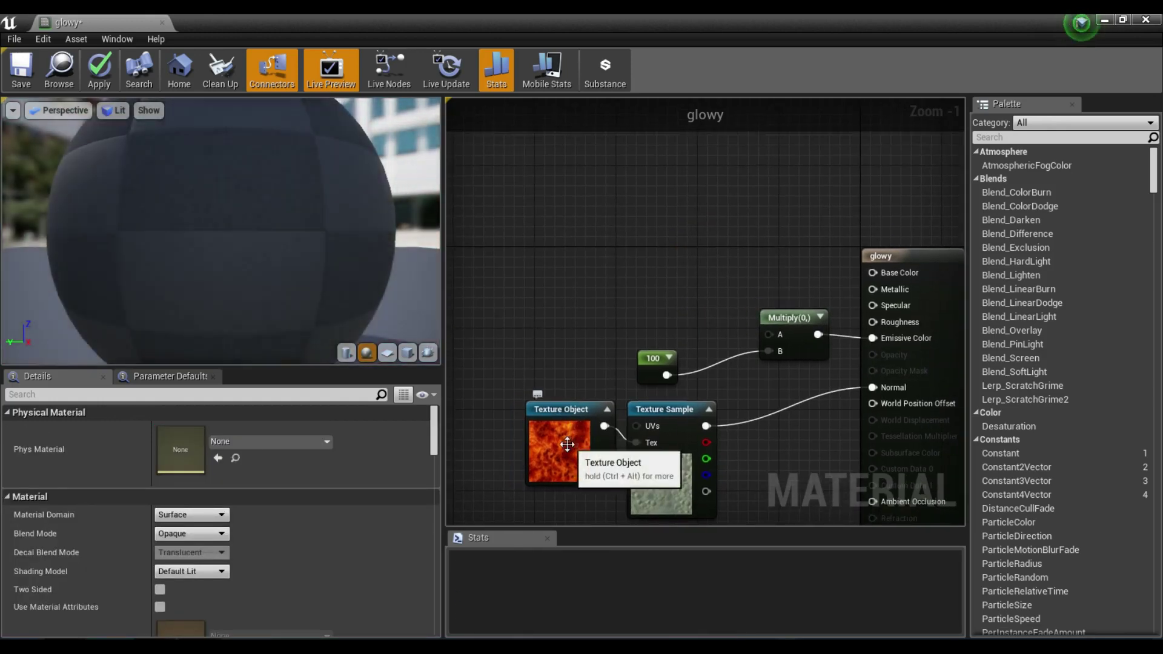
right_click_drag(566, 444, 562, 421)
scroll(342, 276, "down", 4)
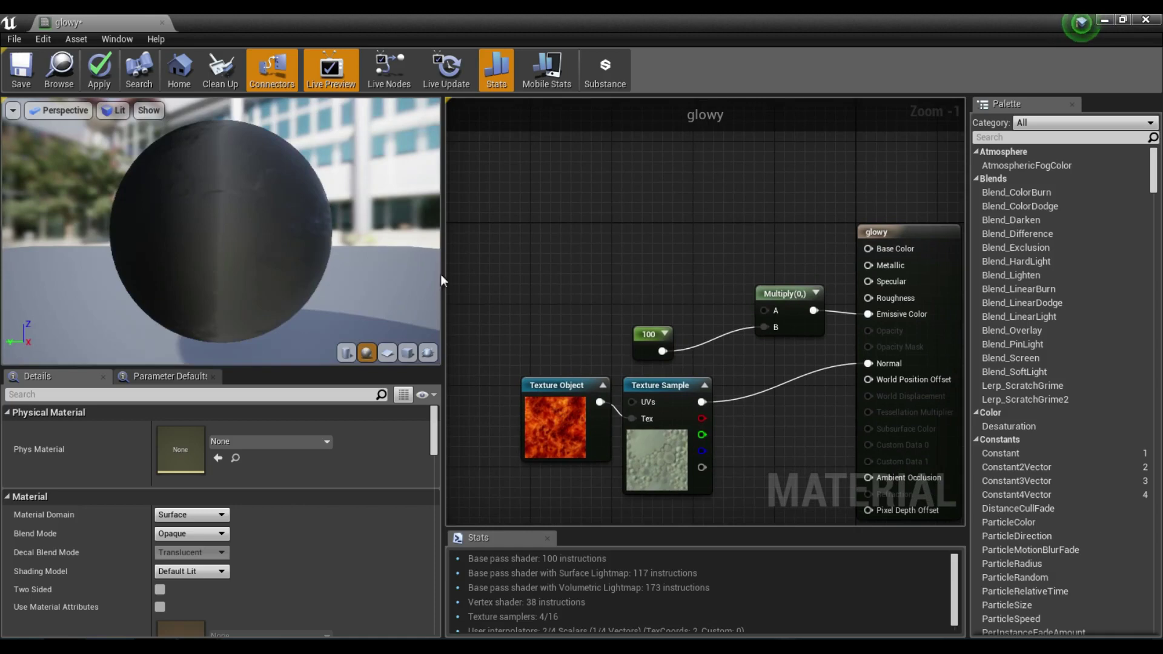
left_click_drag(195, 252, 202, 232)
left_click(767, 298)
key("Delete")
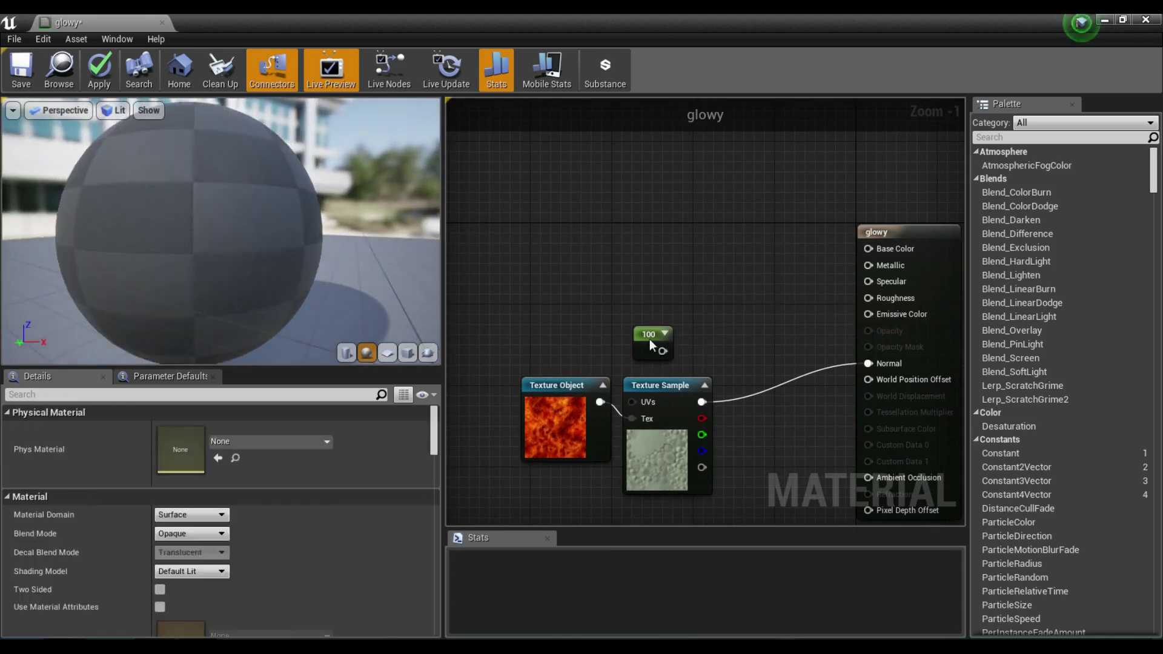
left_click(650, 340)
key("Delete")
left_click_drag(658, 395, 729, 366)
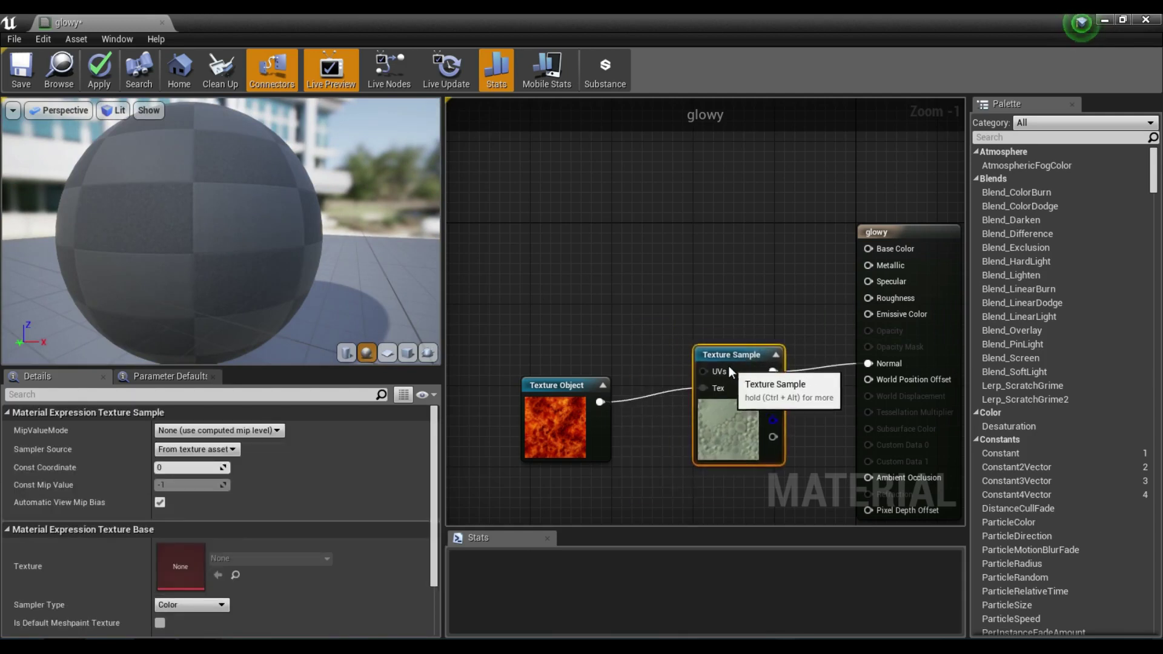
left_click_drag(541, 394, 612, 362)
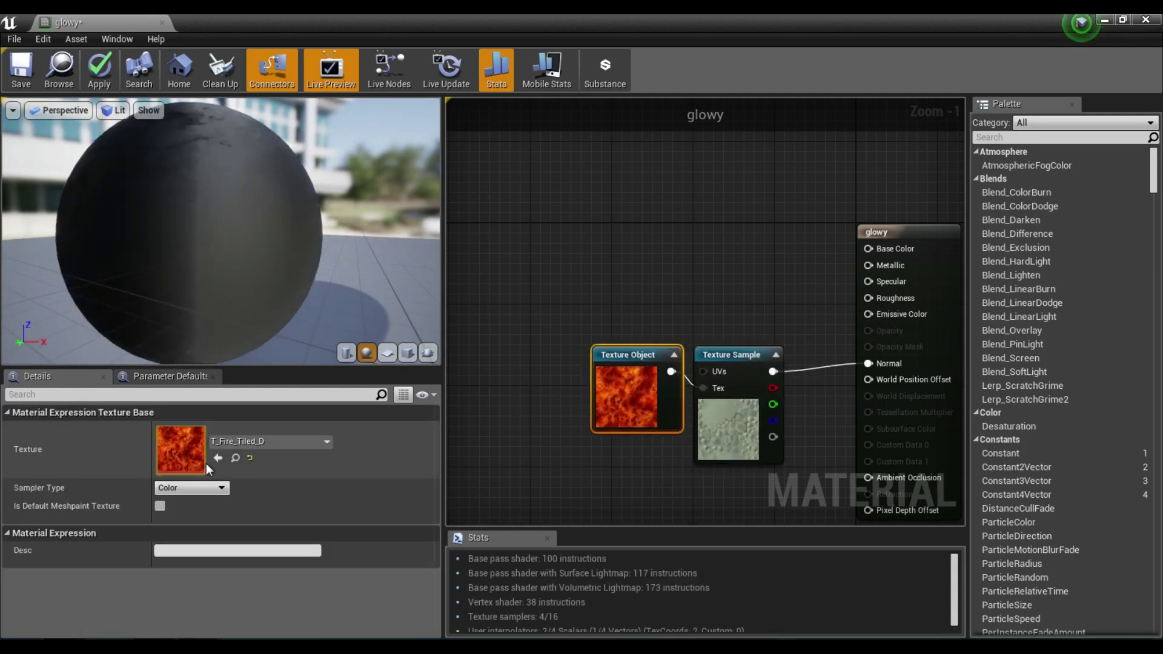
Try T_Frame_N on the Texture Object feeding the Normal chain, and assign T_Rock_Basalt_N instead
left_click(250, 442)
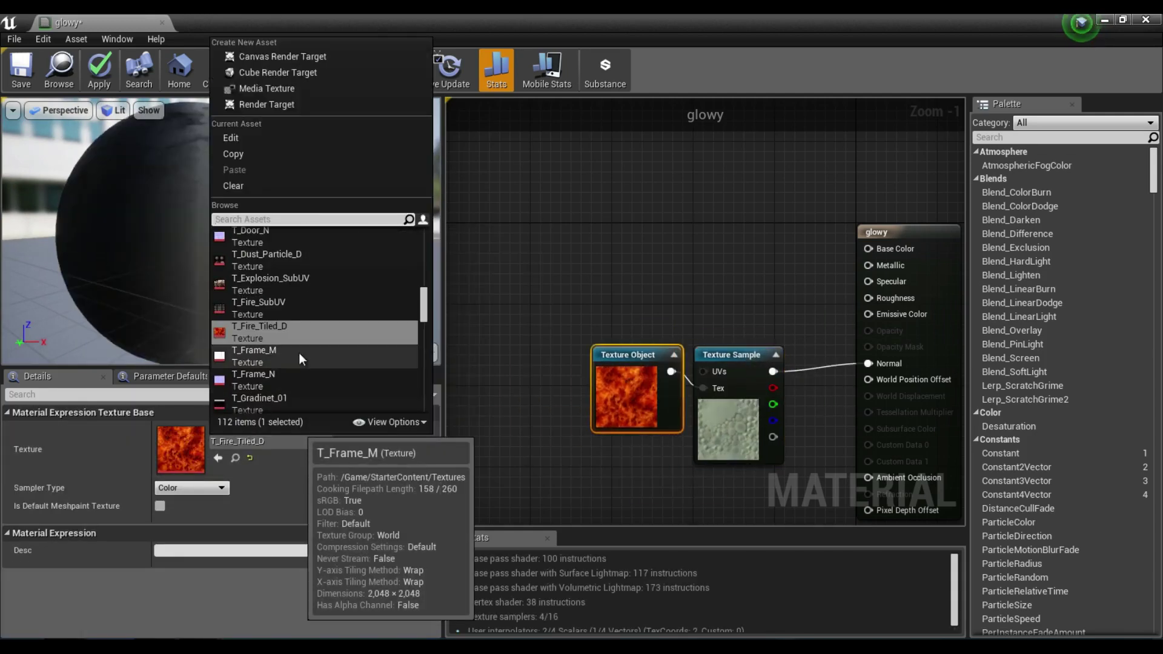
left_click(295, 374)
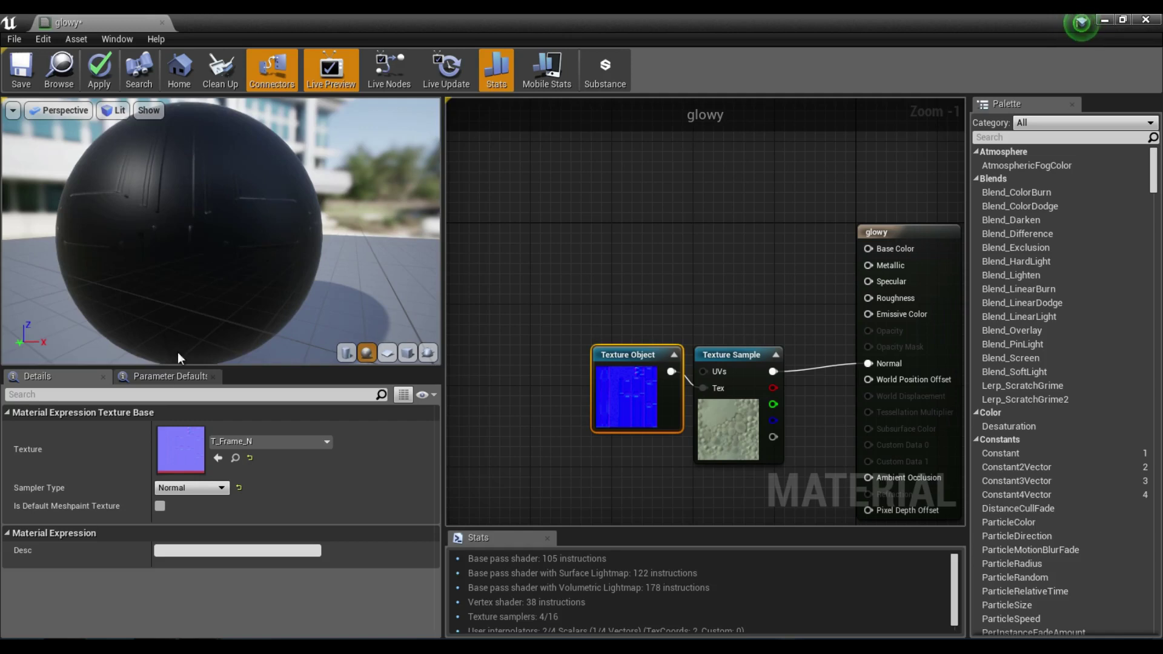
left_click(212, 442)
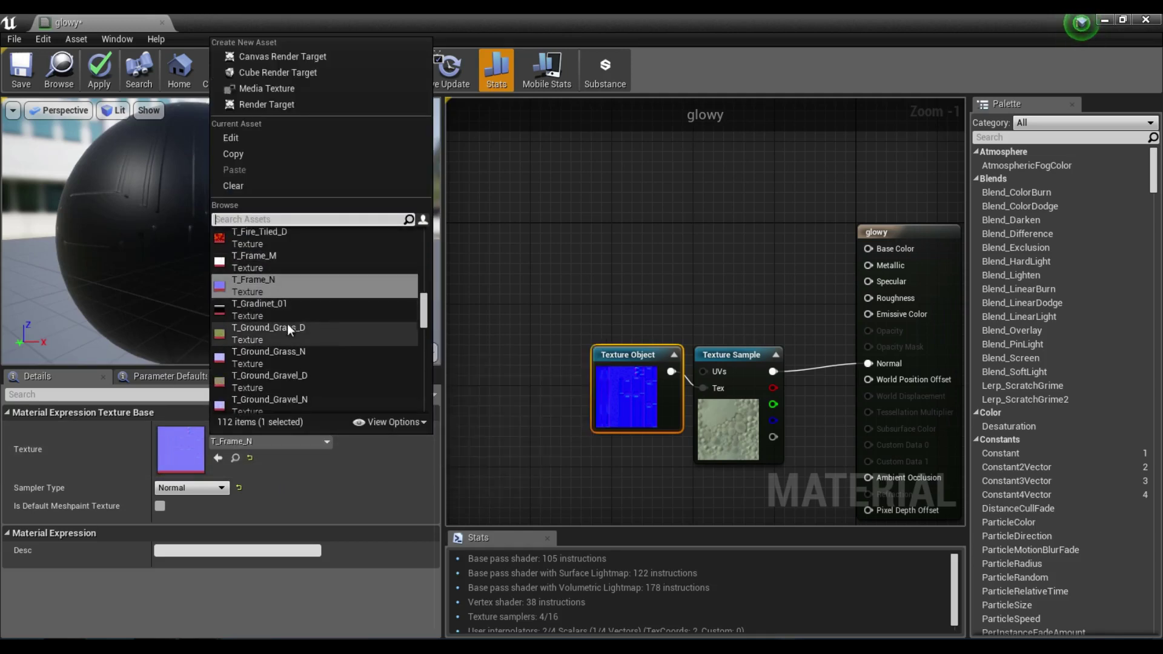
scroll(316, 380, "down", 2)
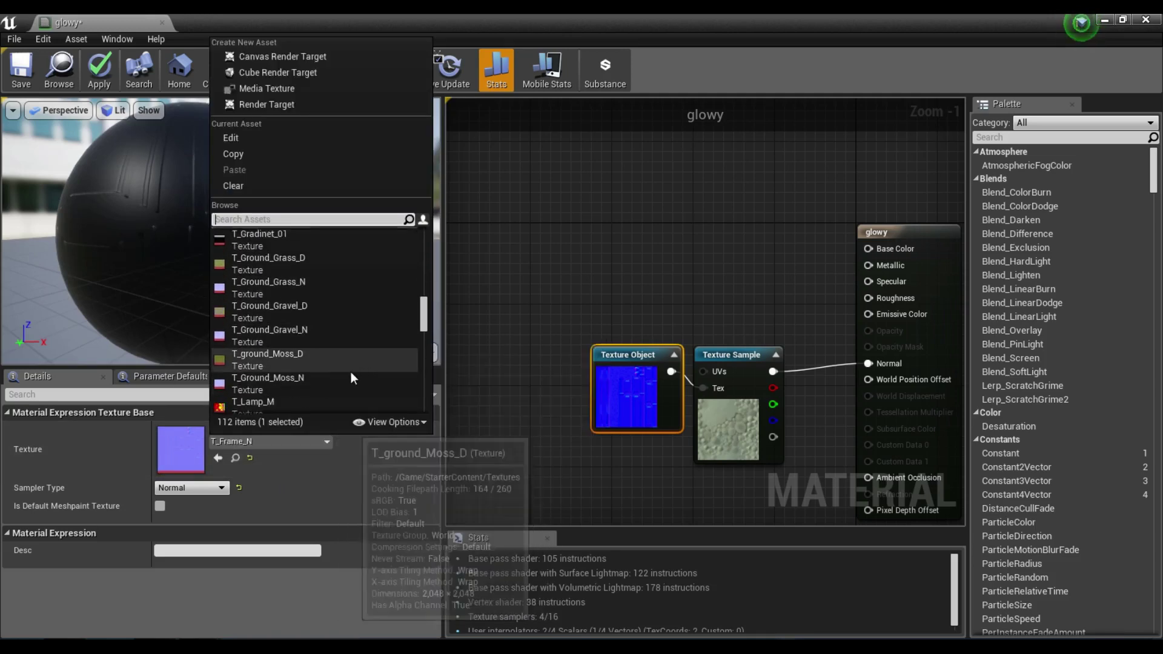
scroll(351, 378, "down", 6)
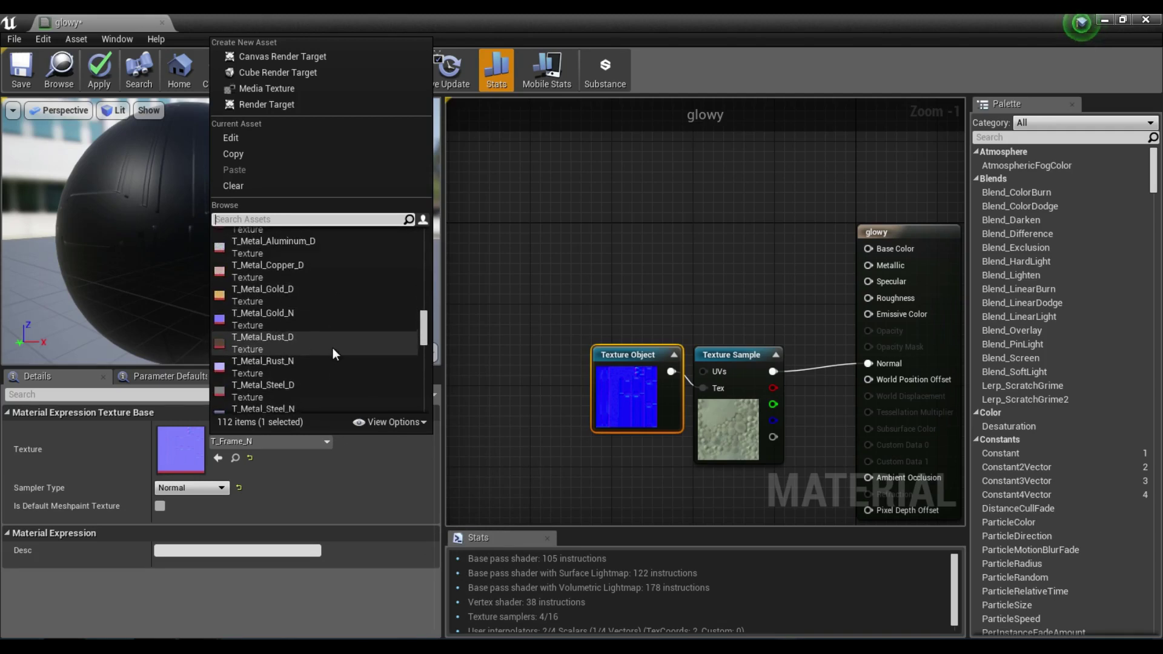
scroll(332, 348, "down", 8)
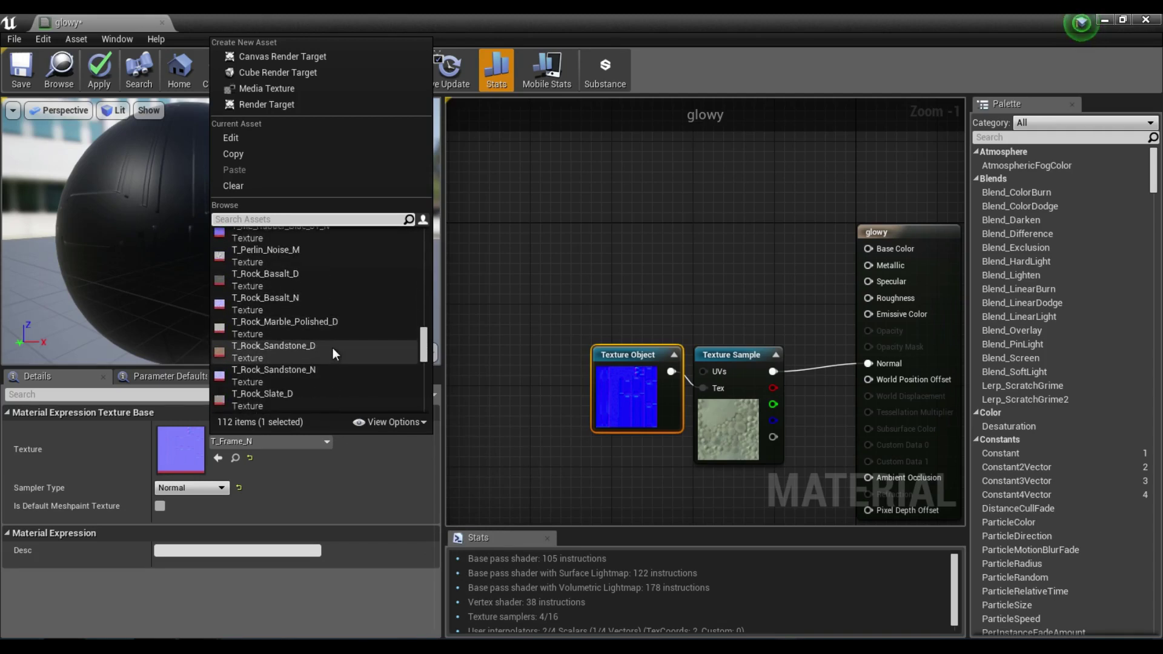
left_click(325, 303)
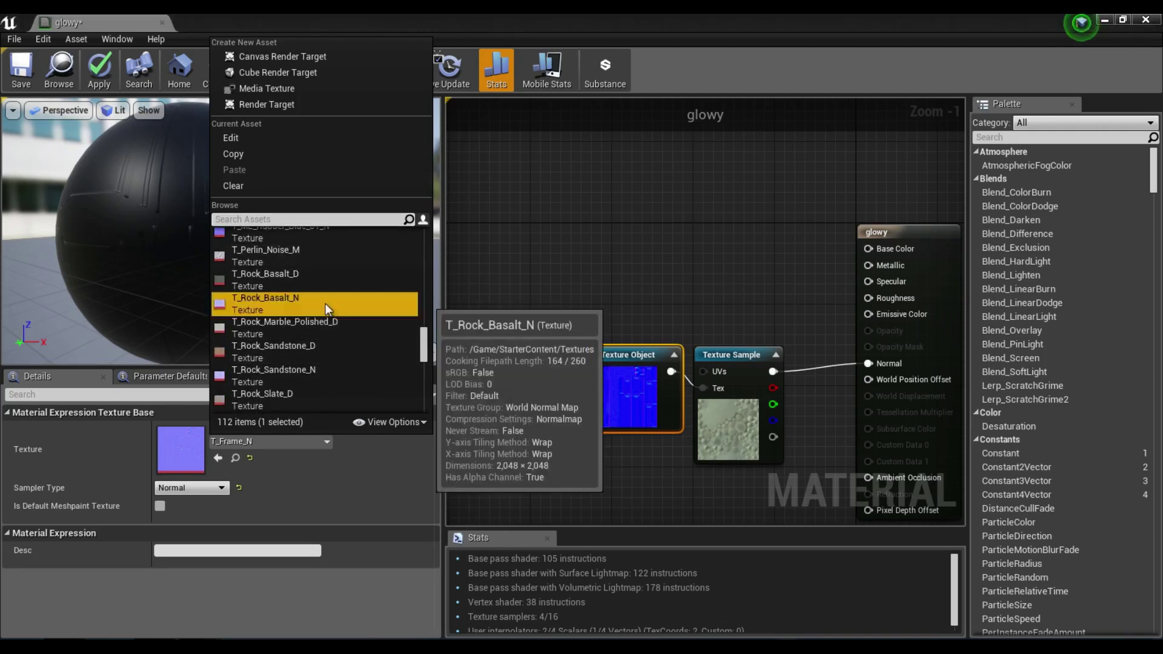
Duplicate the Texture Object and Texture Sample pair above the original and wire the copied sample to Base Color
left_click(739, 354, "ctrl")
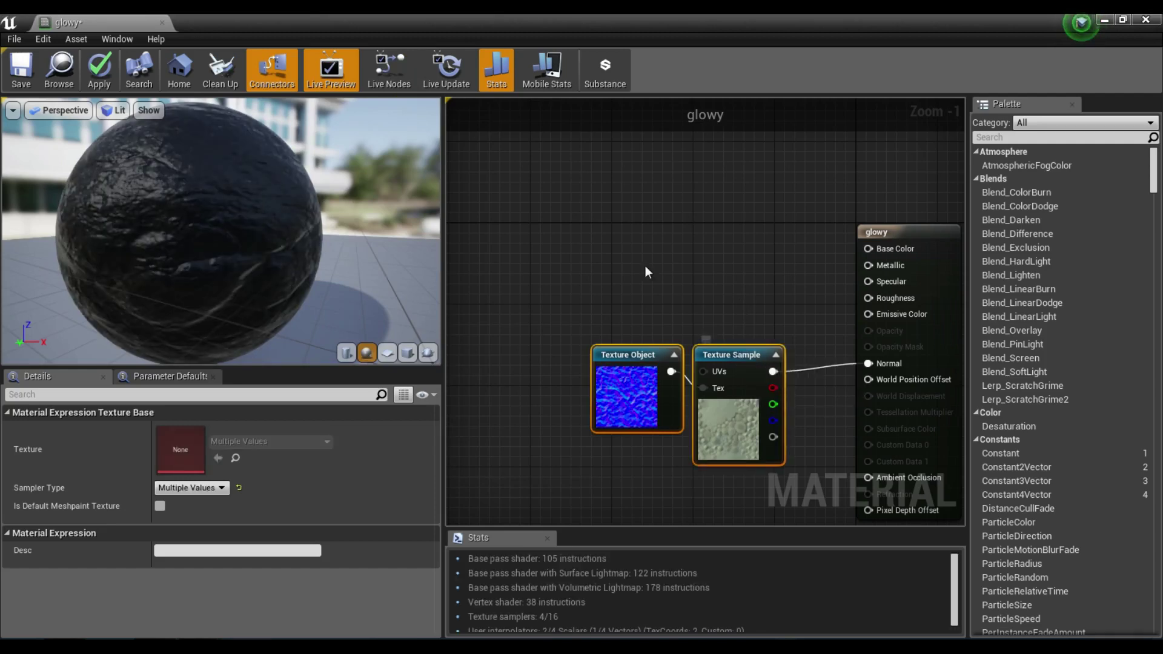
left_click(695, 267)
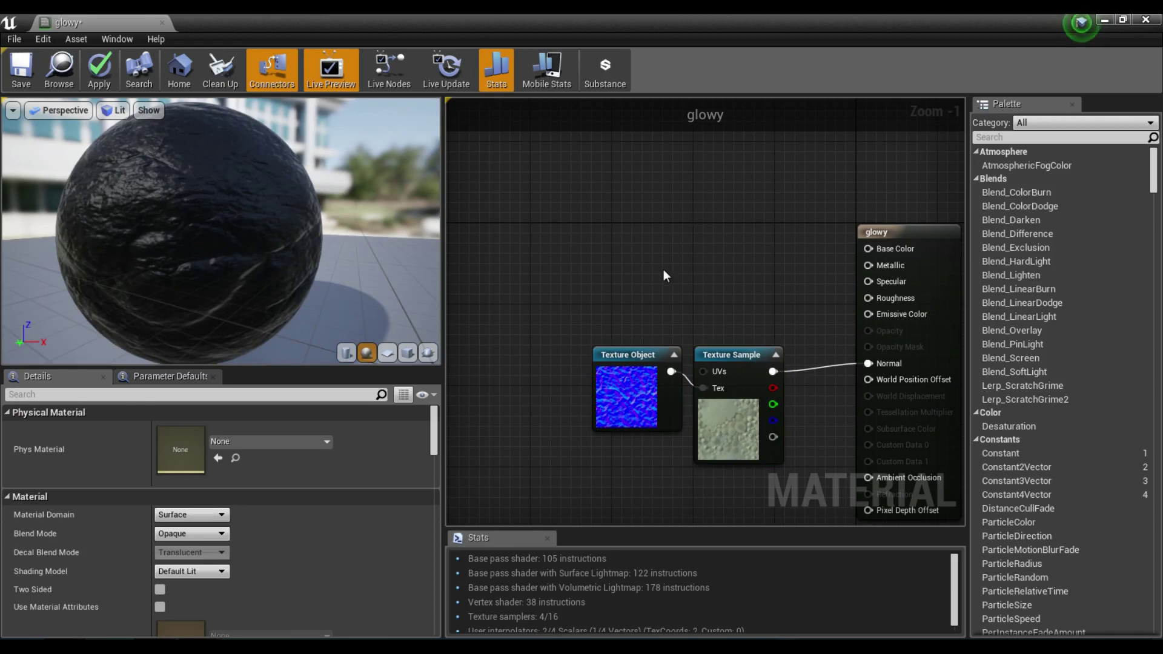
left_click_drag(700, 307, 636, 354)
key("ctrl+c")
key("ctrl+v")
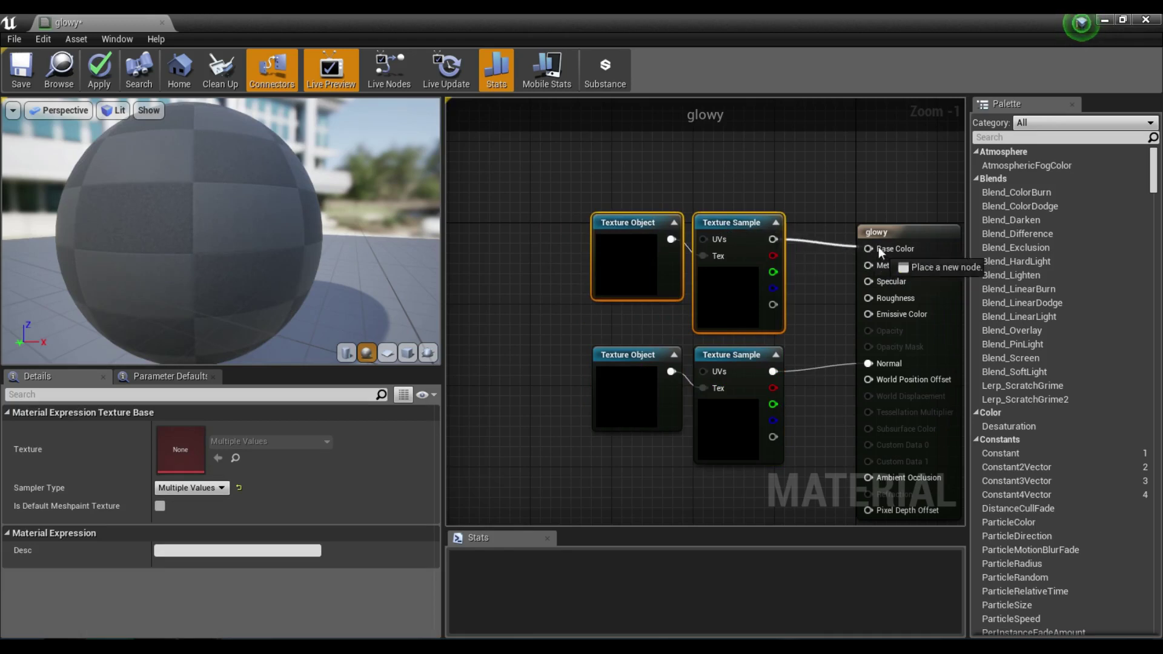
left_click_drag(878, 246, 880, 248)
Assign the T_Rock_Basalt_D texture to the Texture Object feeding the Base Color sample
left_click(636, 222)
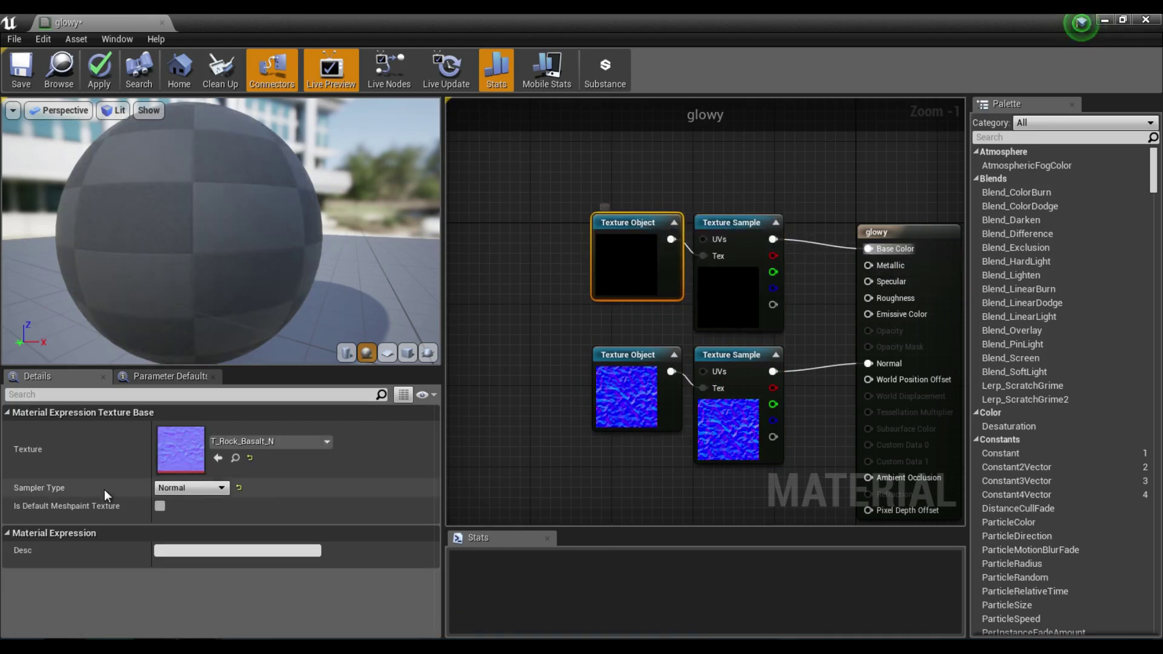
left_click(261, 439)
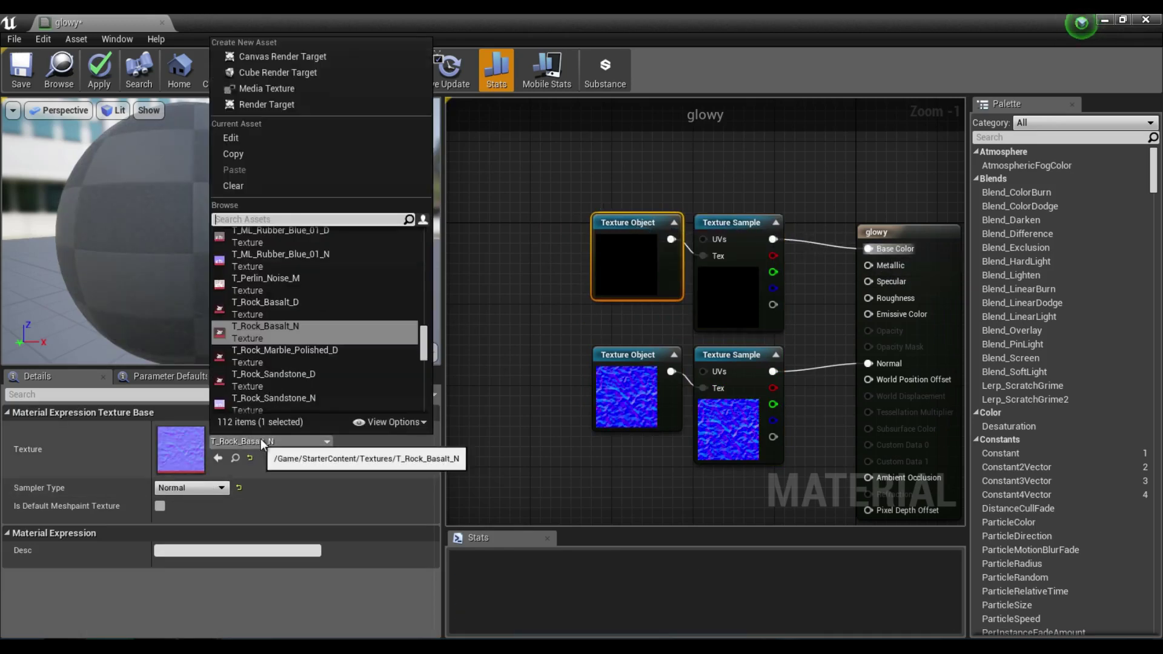
left_click(263, 308)
right_click_drag(522, 310, 489, 310)
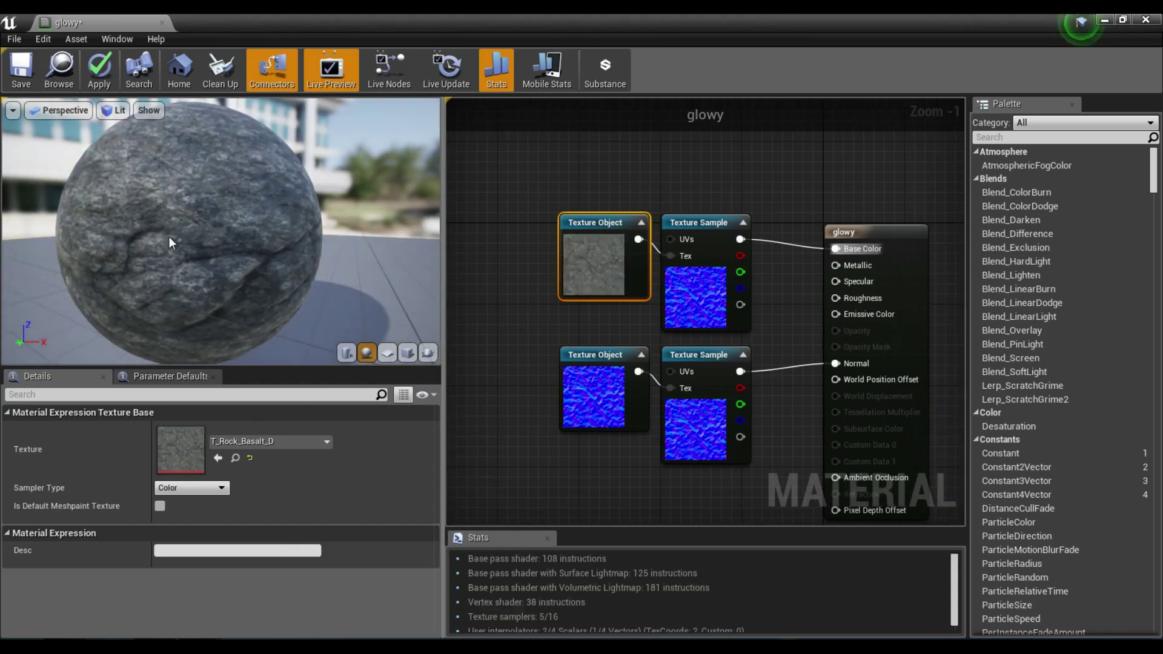
Examine the basalt rock surface on the preview sphere from several angles and distances
left_click_drag(169, 237, 204, 156)
scroll(203, 157, "up", 5)
scroll(340, 146, "down", 4)
mouse_move(340, 146)
left_mouse_down()
mouse_move(369, 136)
mouse_move(326, 158)
left_mouse_up()
scroll(232, 220, "up", 3)
left_click_drag(231, 221, 182, 244)
scroll(563, 339, "down", 1)
scroll(322, 275, "down", 4)
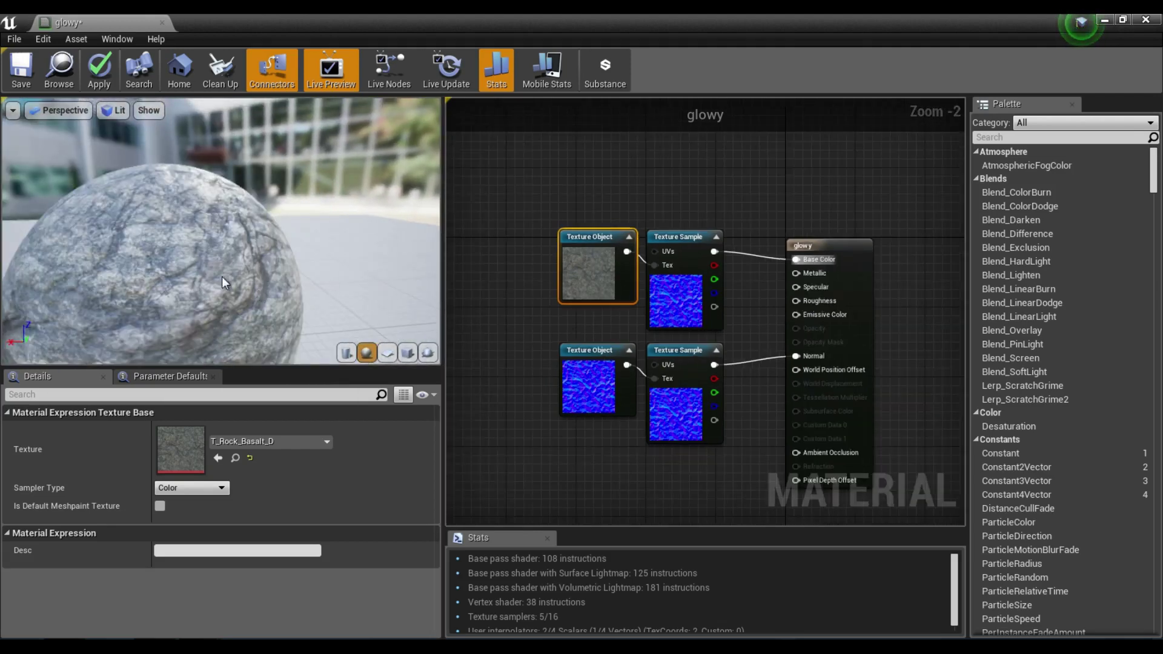
scroll(222, 276, "up", 3)
scroll(751, 281, "up", 2)
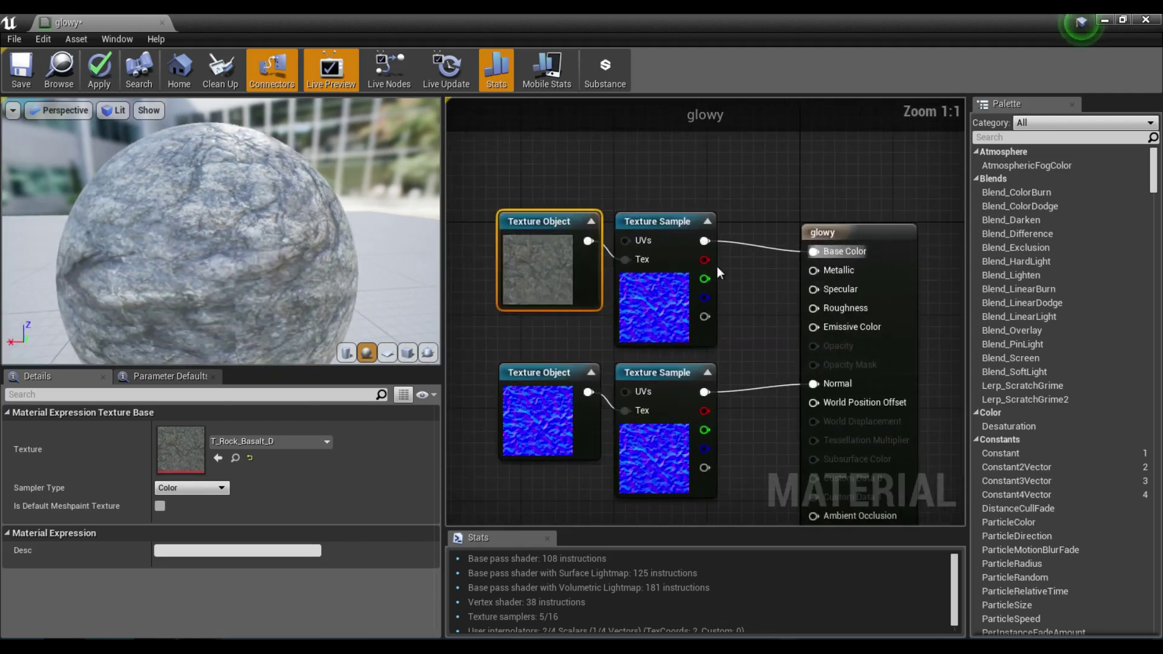
Move the Base Color Texture Object and Texture Sample upward to open space between the two texture pairs
right_click_drag(657, 222, 694, 237)
left_click_drag(691, 238, 692, 191)
left_click_drag(578, 240, 589, 194)
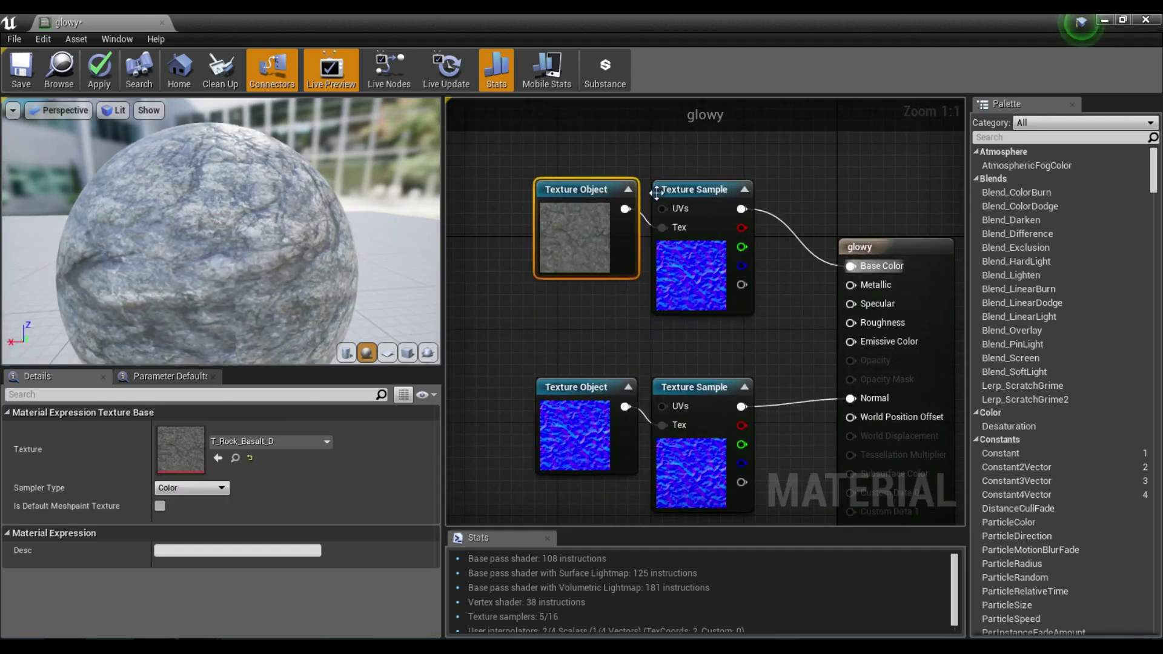
left_click_drag(709, 189, 711, 166)
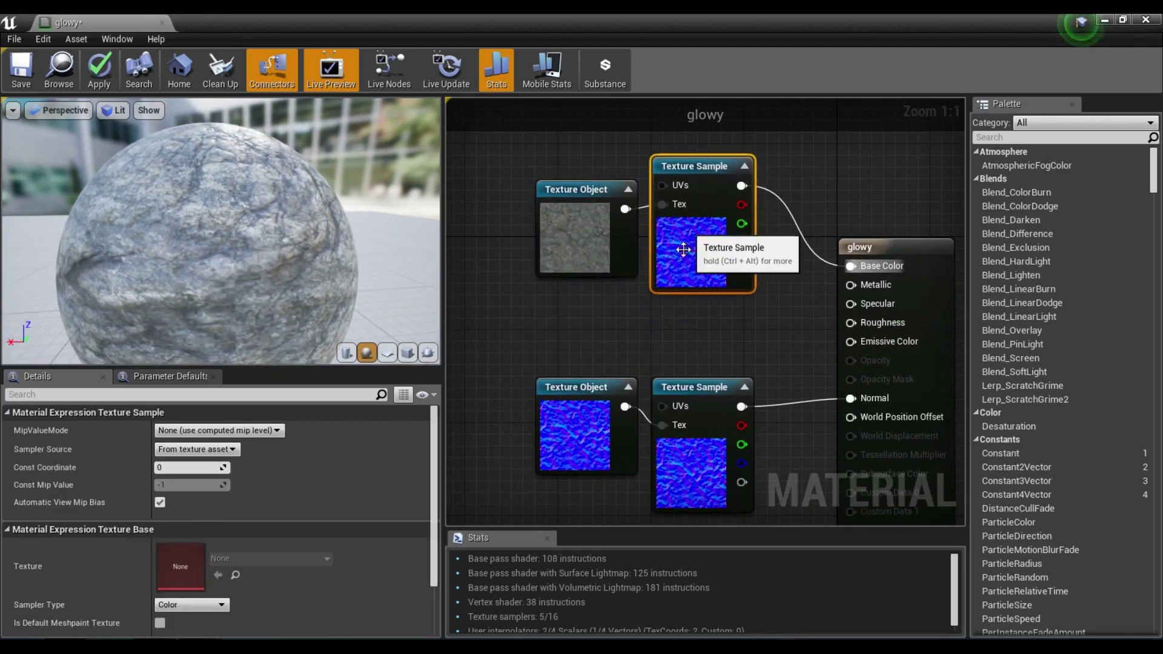
Add a Constant node with value 0 between the two texture pairs and wire it to the Roughness input
left_click(682, 321)
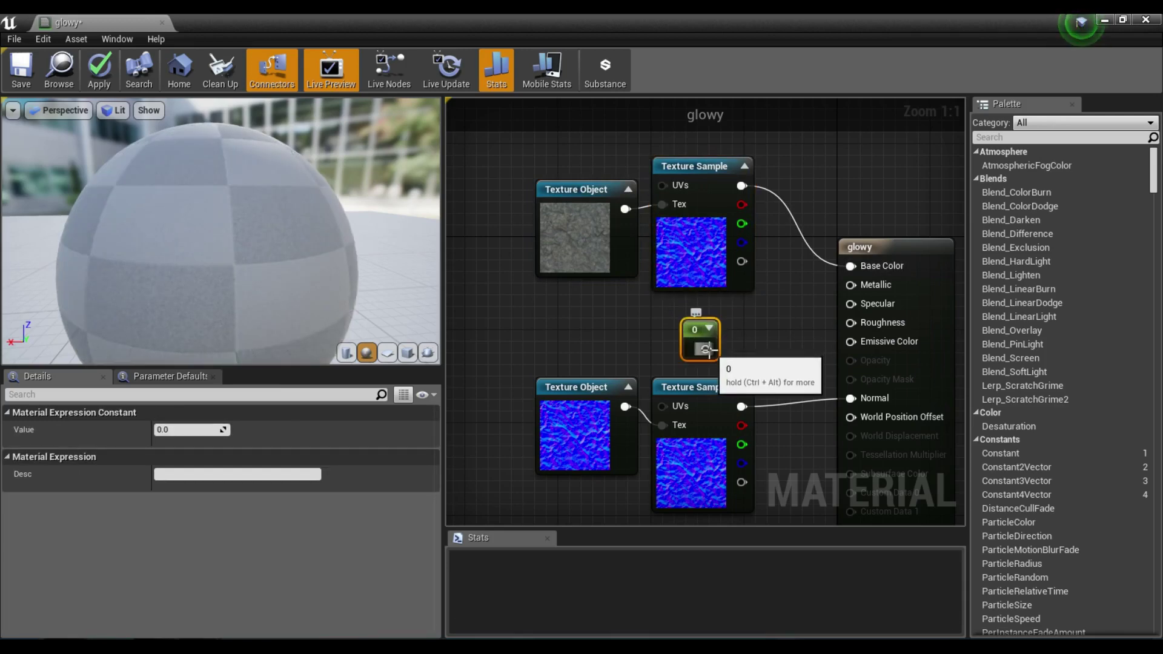
left_click_drag(706, 349, 782, 241)
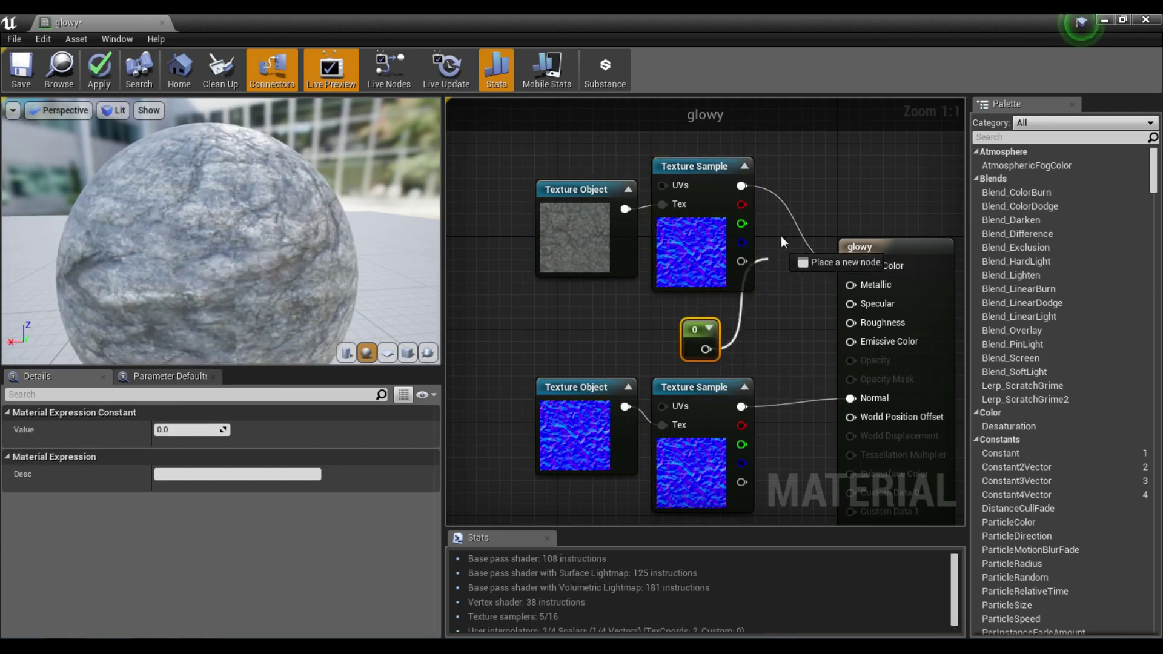
left_click_drag(853, 322, 854, 322)
left_click_drag(702, 325, 729, 312)
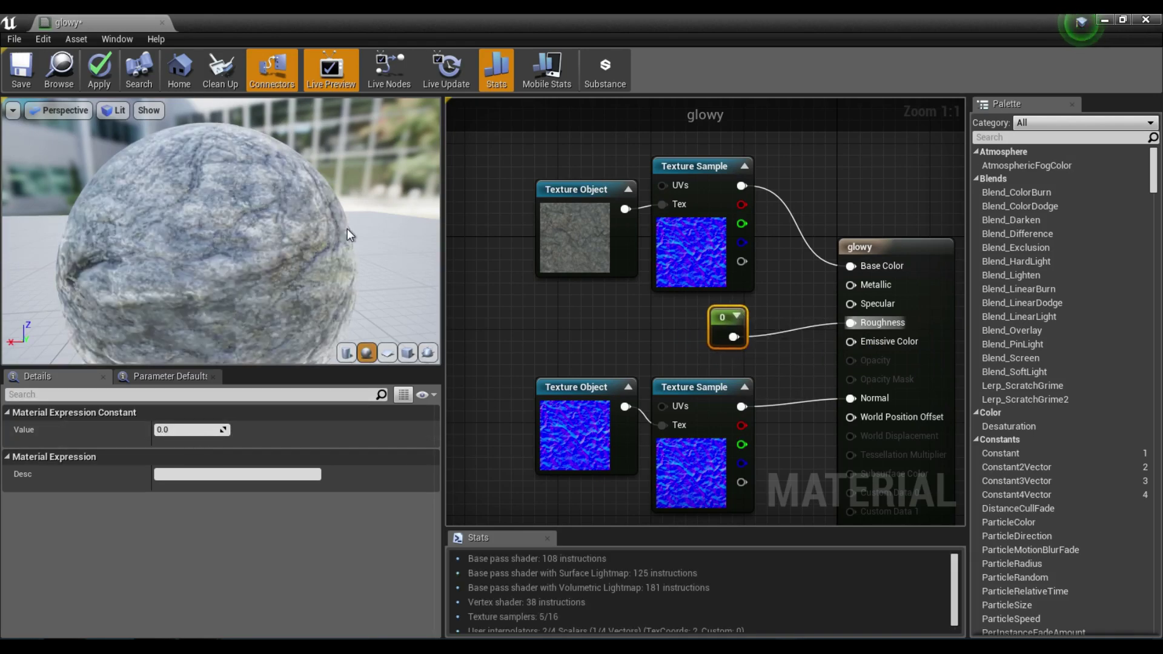
Check the rock material on the preview sphere, save the glowy material and close its editor
middle_click_drag(184, 295, 220, 238)
left_click_drag(382, 240, 418, 250)
scroll(307, 239, "down", 2)
left_click_drag(309, 261, 303, 255)
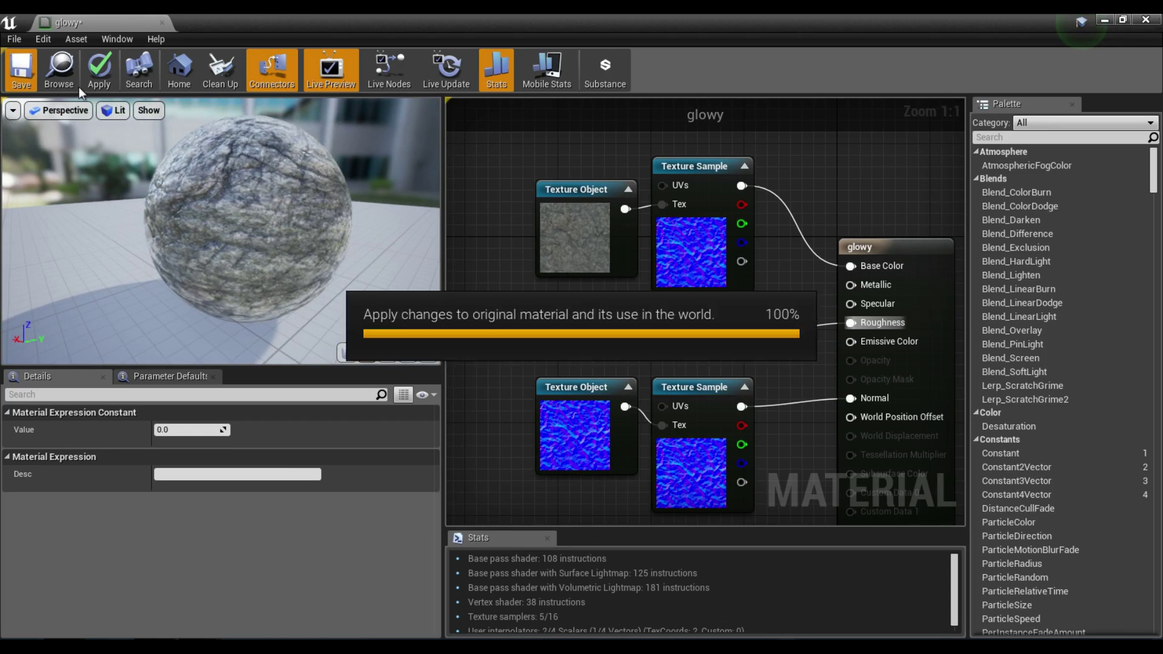
left_click(1150, 20)
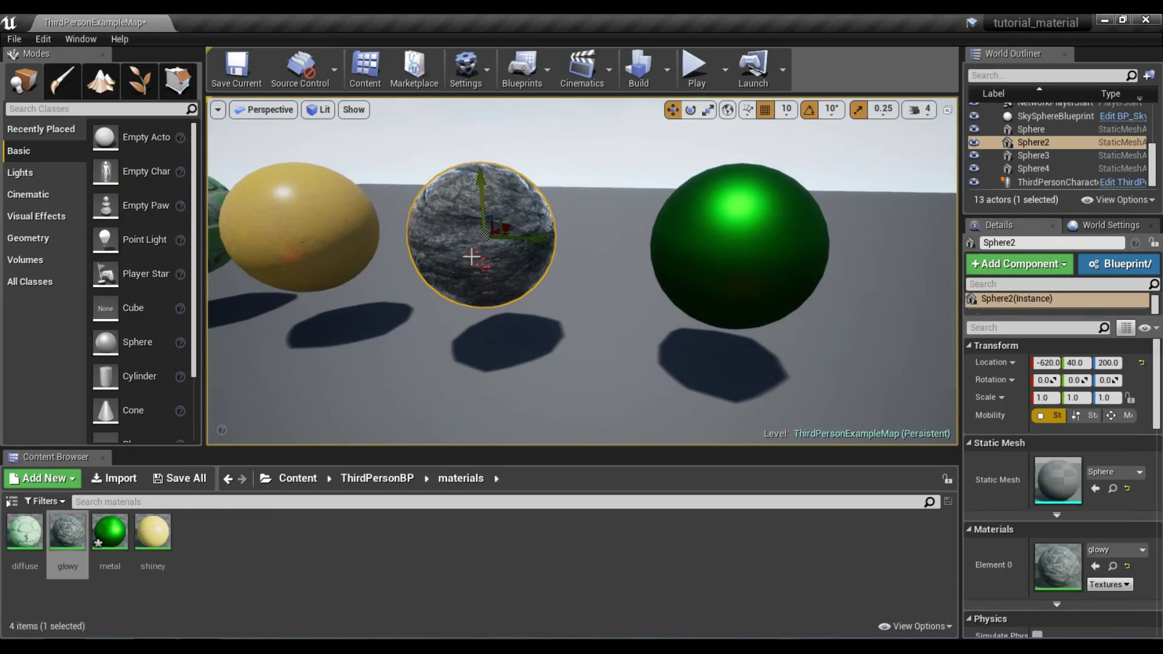
Open the metal material for editing and add a Texture Sample node wired to its Normal input
double_click(109, 532)
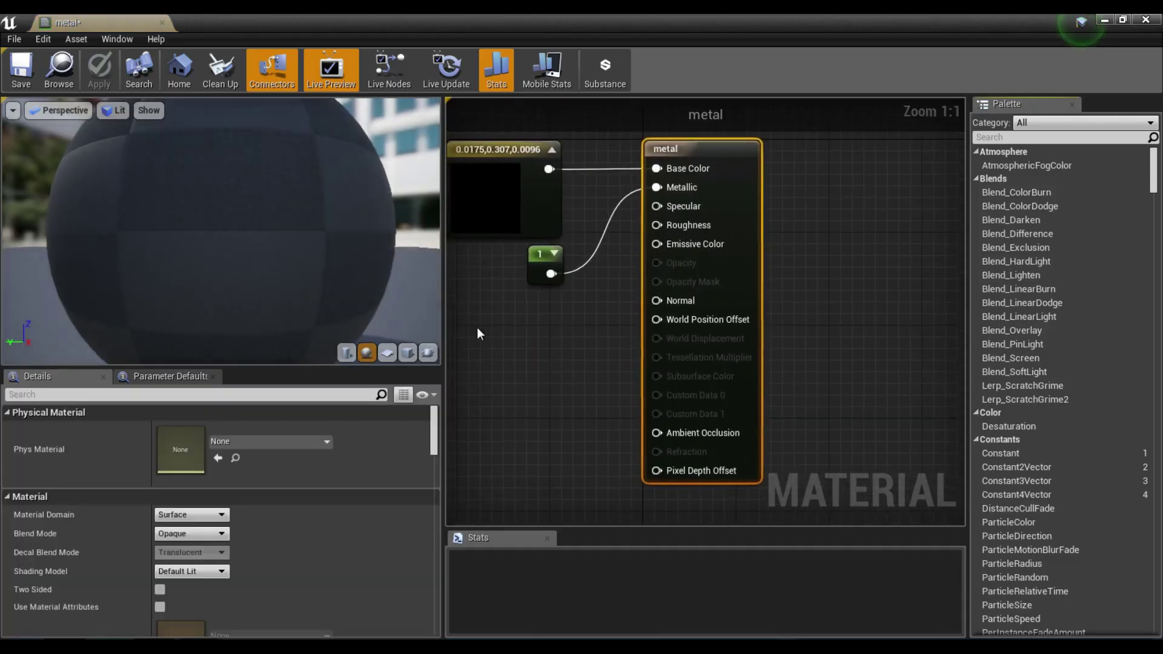
right_click_drag(478, 334, 847, 267)
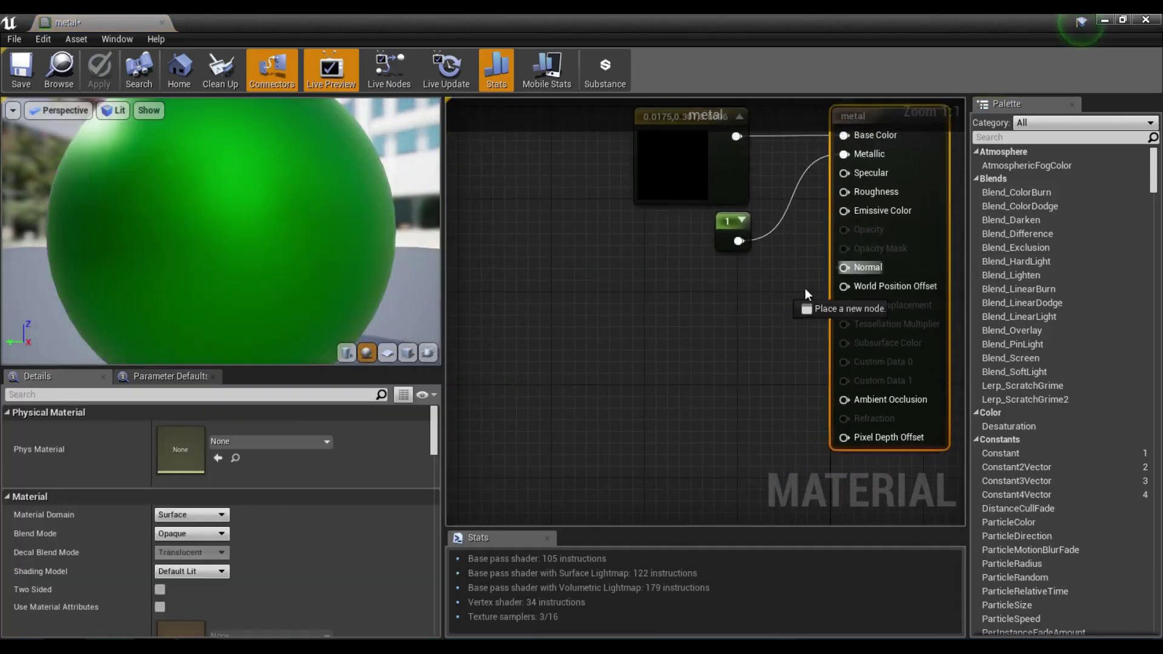
left_click_drag(805, 289, 608, 347)
type("tex")
key("Return")
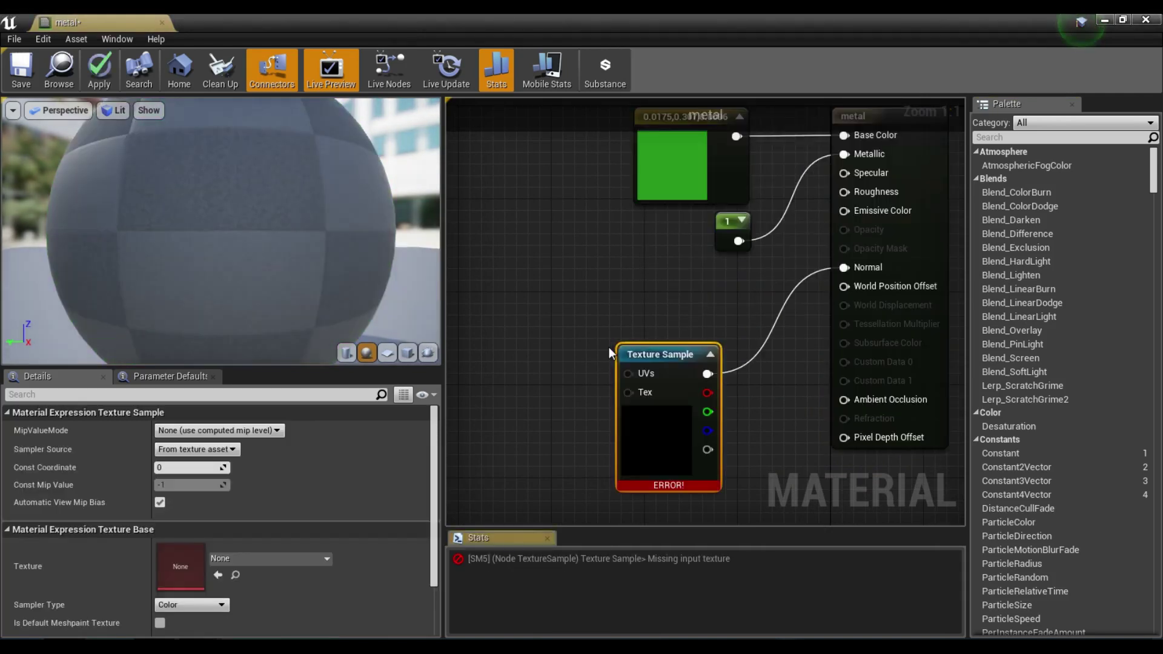
Add a Texture Object node feeding the Tex input of the metal graph's Texture Sample and align the two nodes side by side
left_click_drag(628, 392, 544, 391)
type("texu")
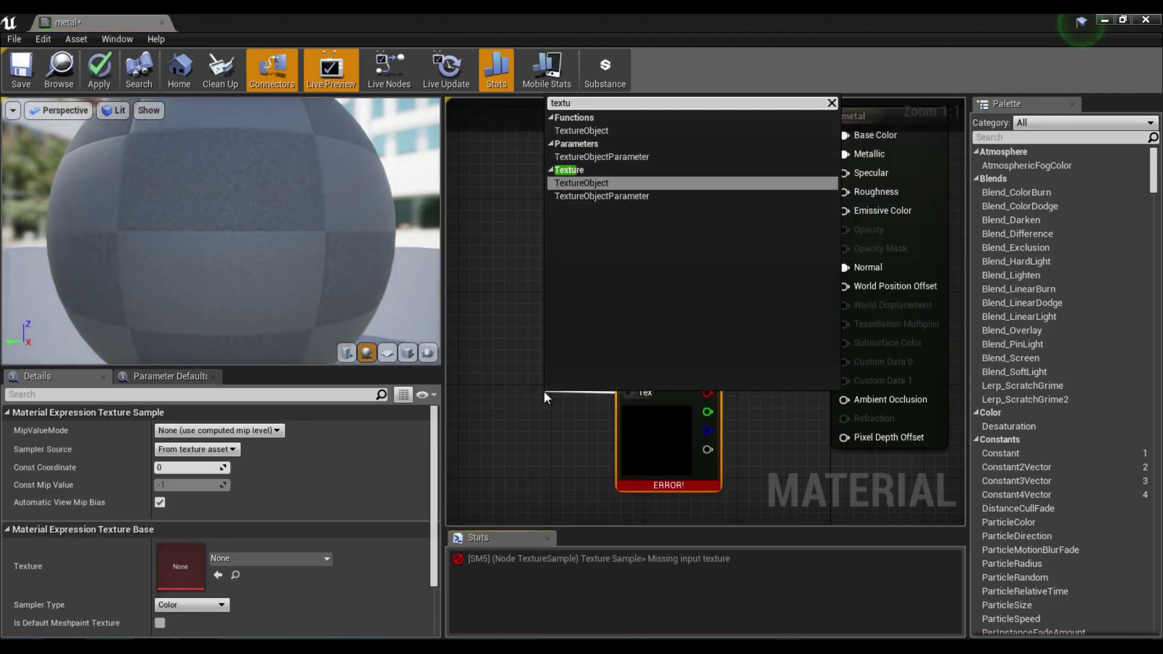
type("r")
key("Return")
left_click_drag(577, 401, 527, 329)
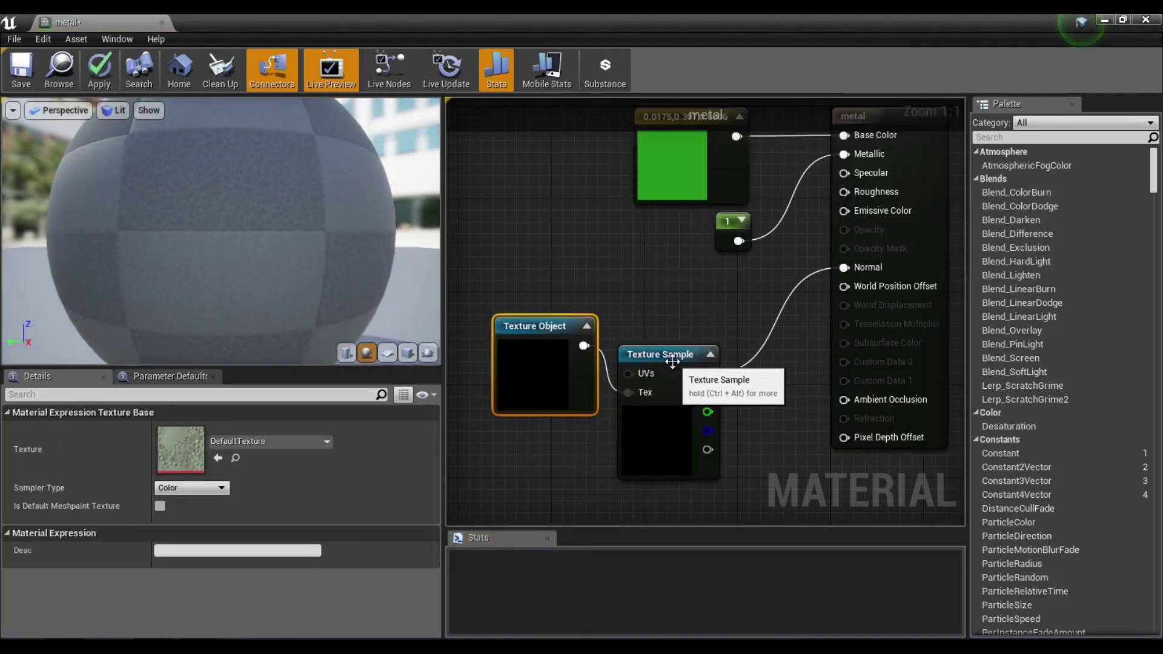
left_click_drag(672, 362, 671, 333)
left_click(533, 327)
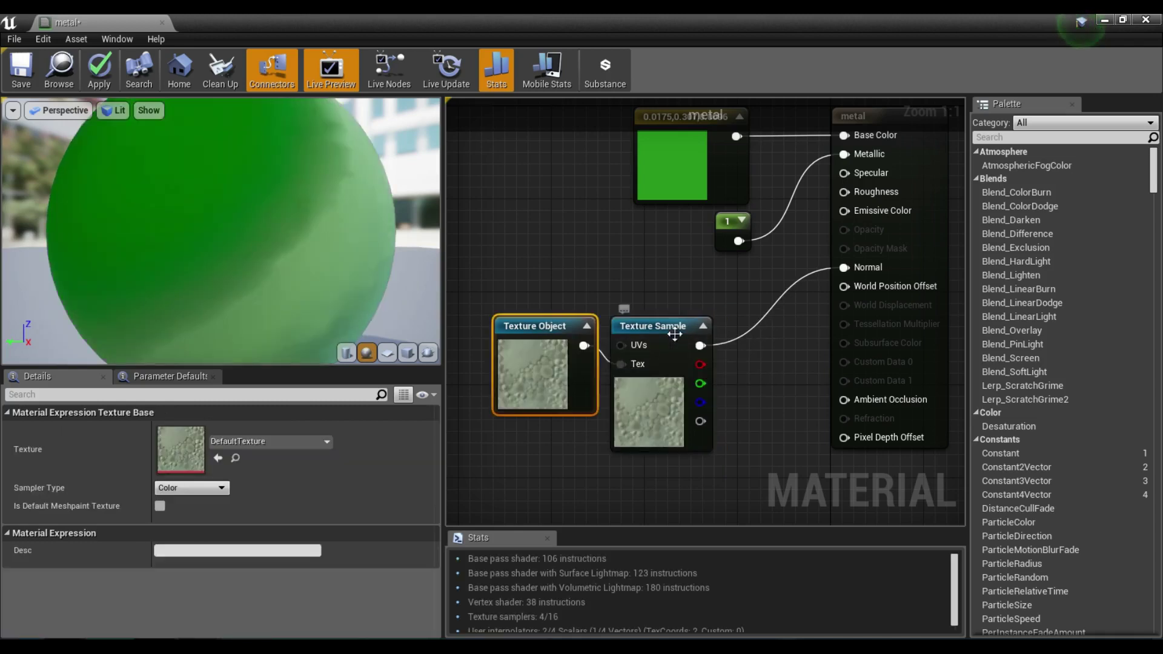
Assign the T_Metal_Steel_N texture to the Texture Object node feeding the Normal input's sample
left_click(269, 441)
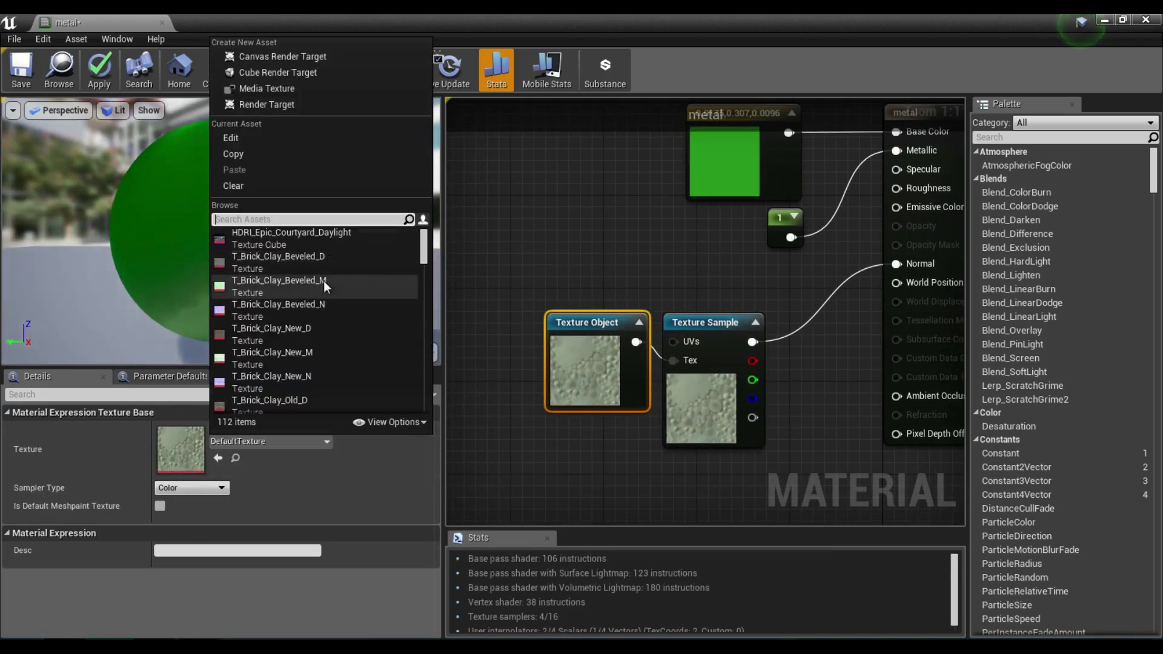
scroll(324, 281, "down", 5)
type("met")
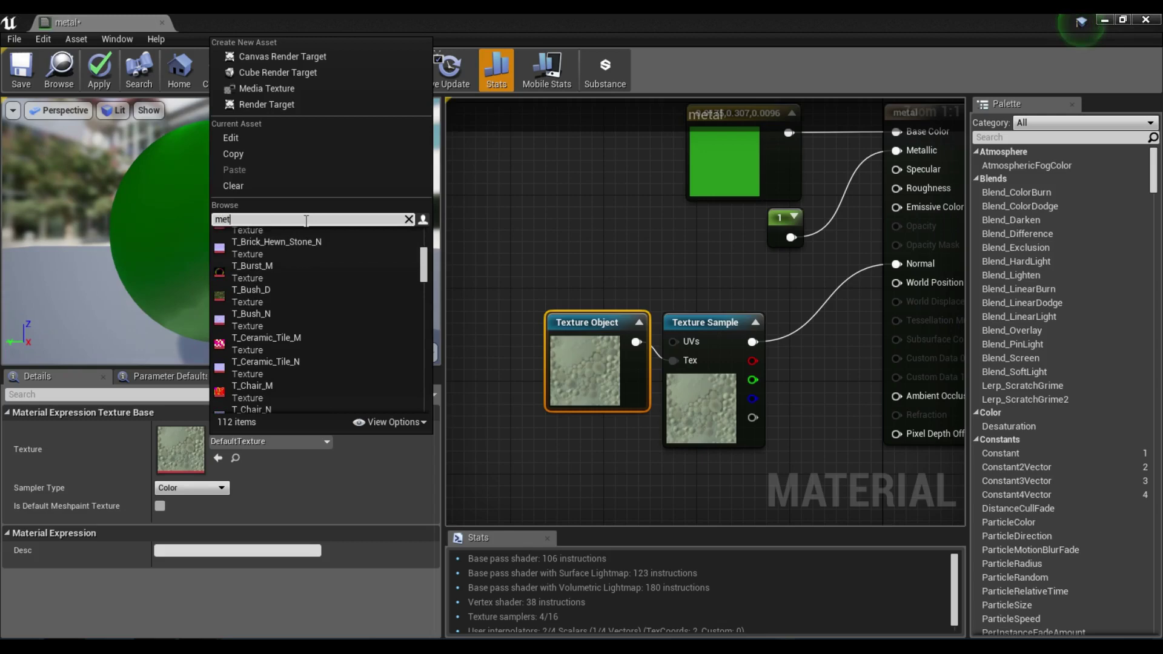
type("aa")
type("l")
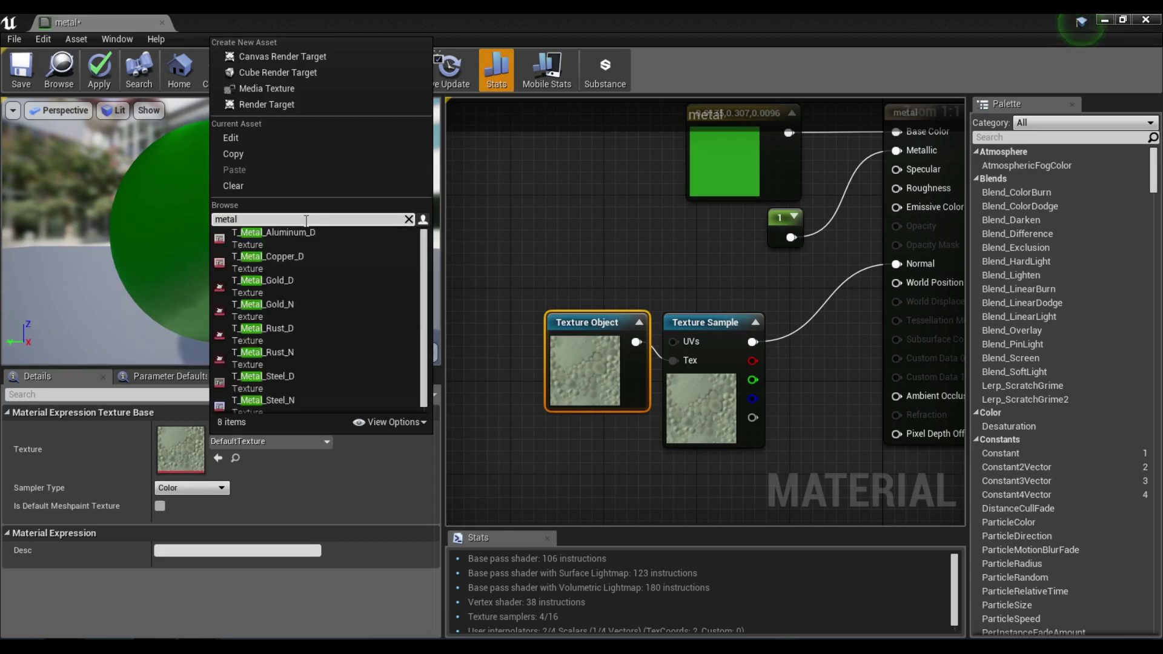
scroll(322, 377, "down", 1)
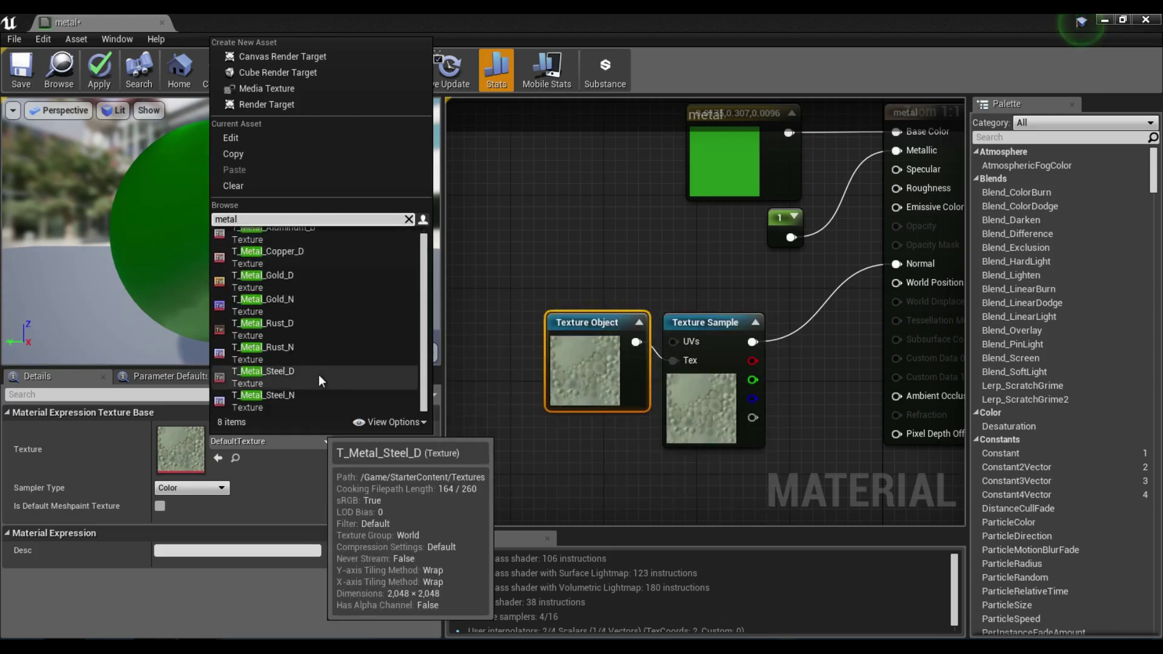
left_click(314, 397)
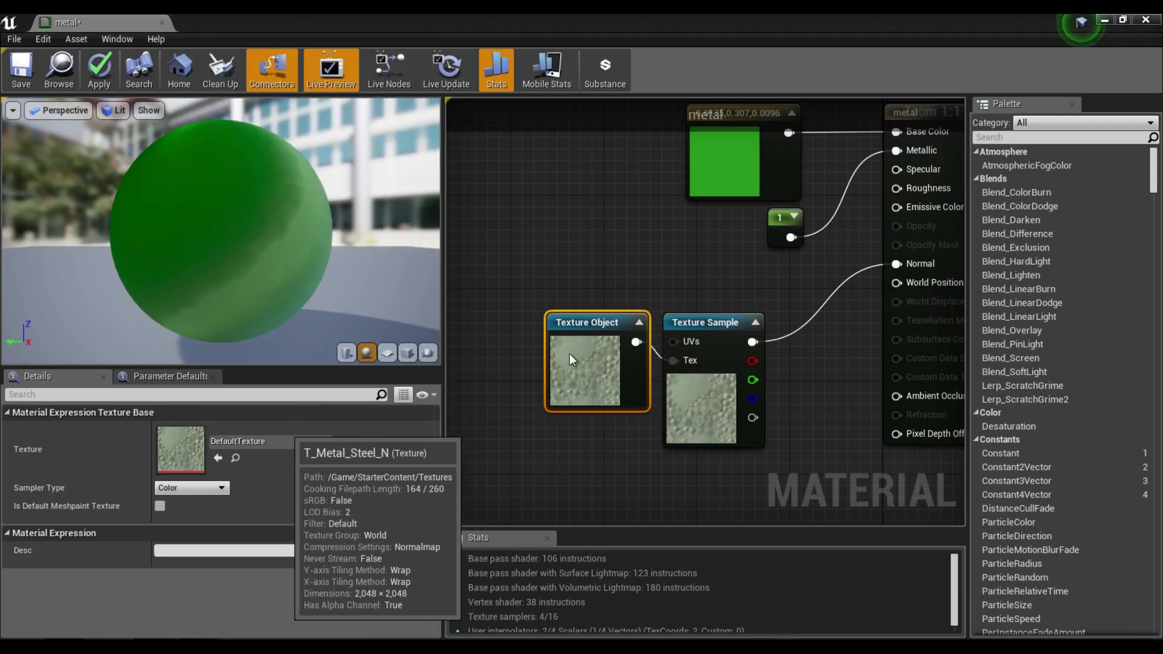
Delete the green color constant node connected to Base Color
left_click(735, 201)
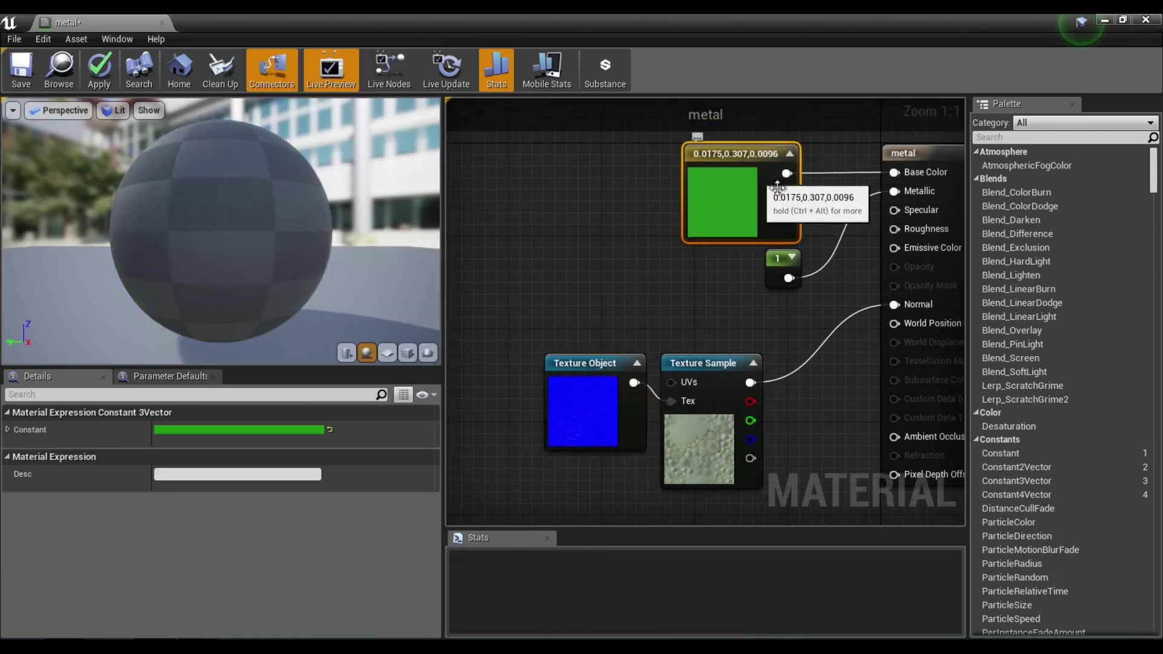
key("Delete")
left_click(782, 261)
key("Delete")
left_click(679, 362)
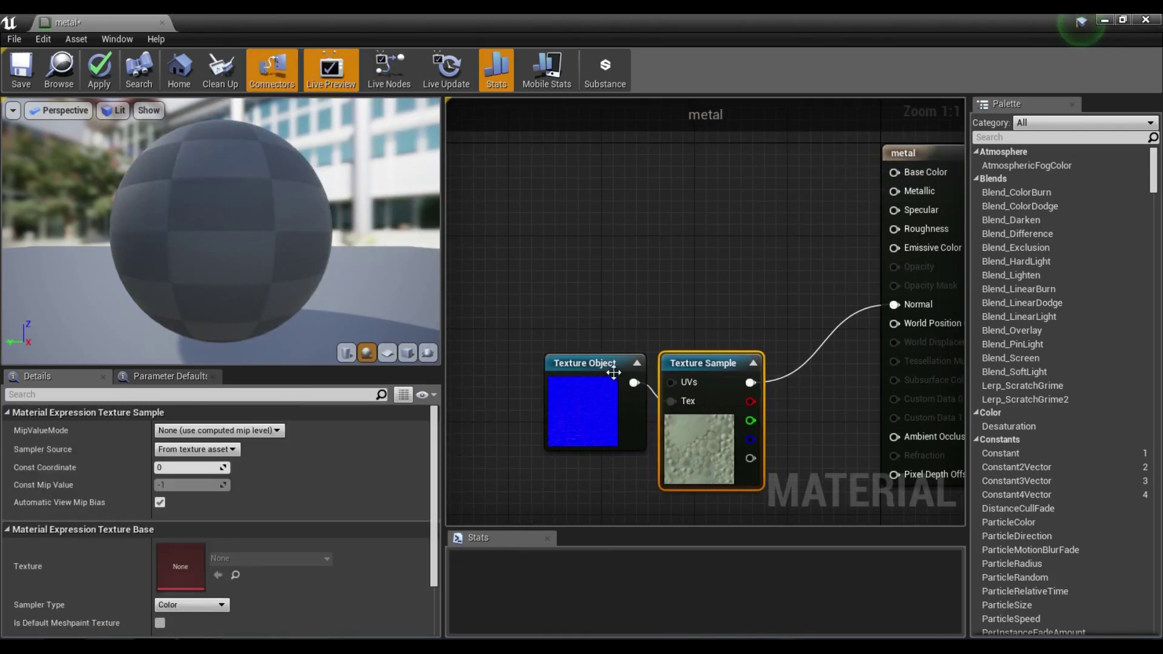
left_click(612, 363, "ctrl")
key("ctrl+v")
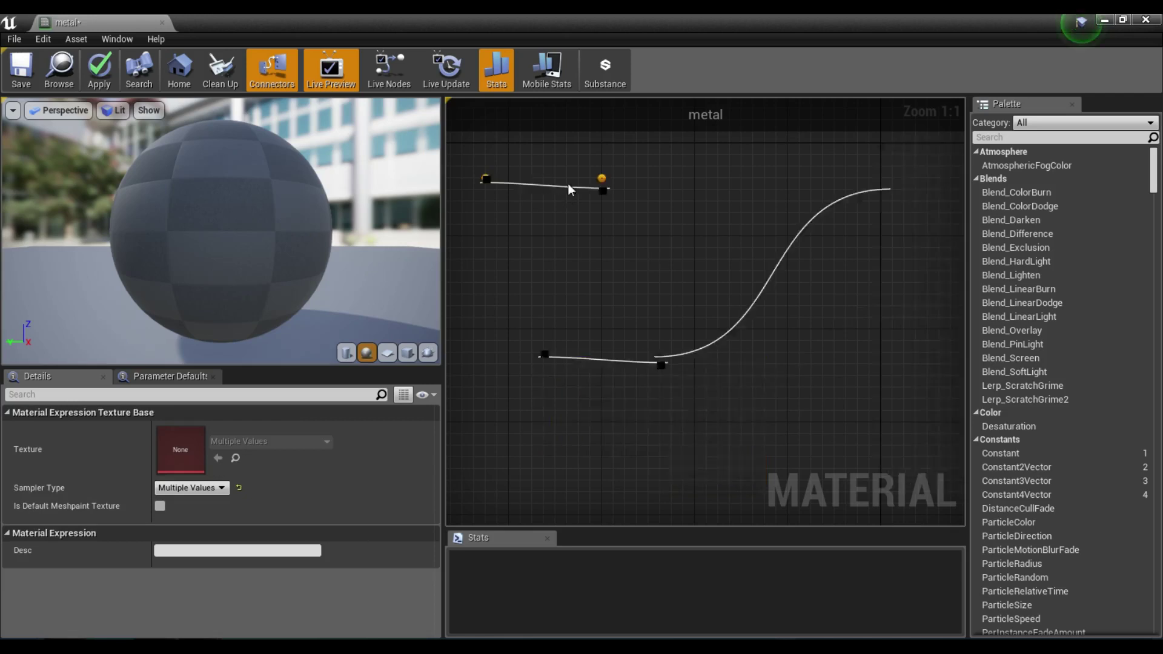
key("ctrl+z")
key("ctrl+z")
Duplicate the Texture Object and Texture Sample pair above the Constant 1 node and wire the copied sample to Base Color
left_click_drag(777, 260, 733, 315)
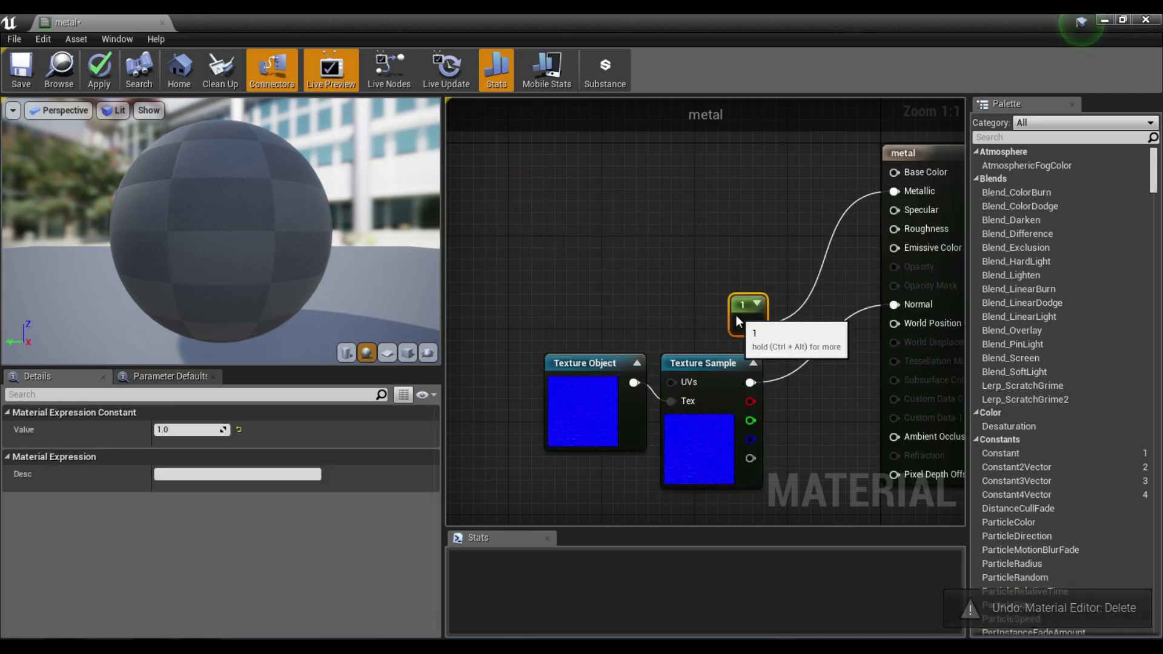
left_click(706, 363)
left_click(591, 363, "ctrl")
key("ctrl+c")
key("ctrl+v")
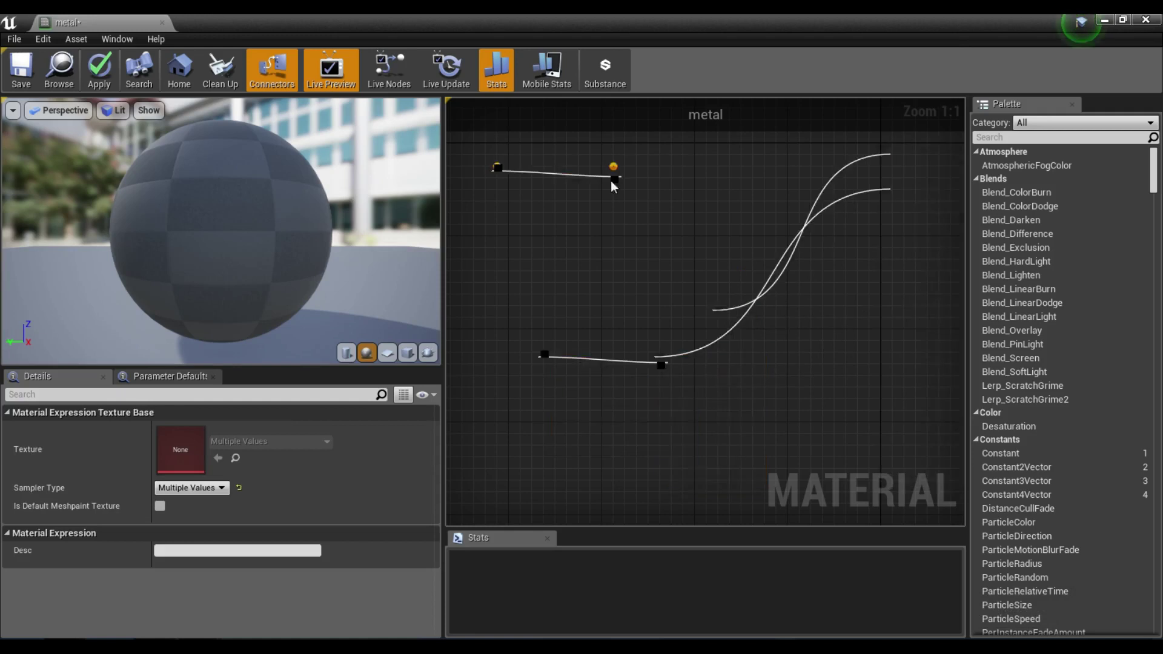
left_click_drag(682, 173, 894, 172)
Change the upper Texture Object's texture to T_Metal_Steel_D
left_click(574, 216)
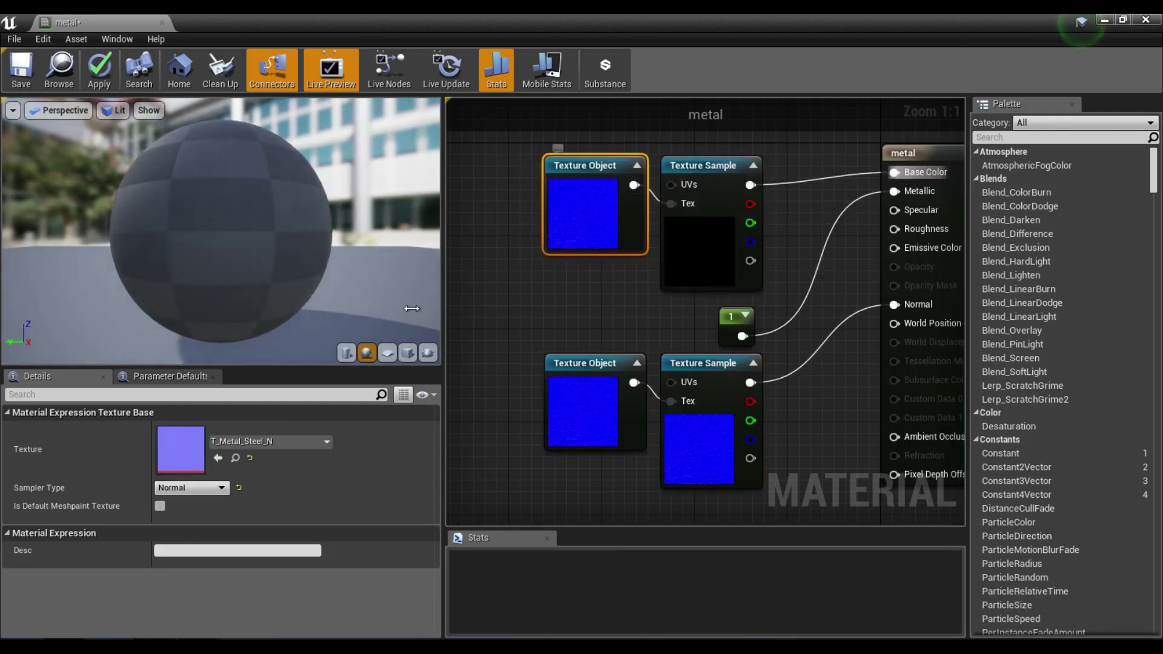
left_click(270, 441)
left_click(304, 302)
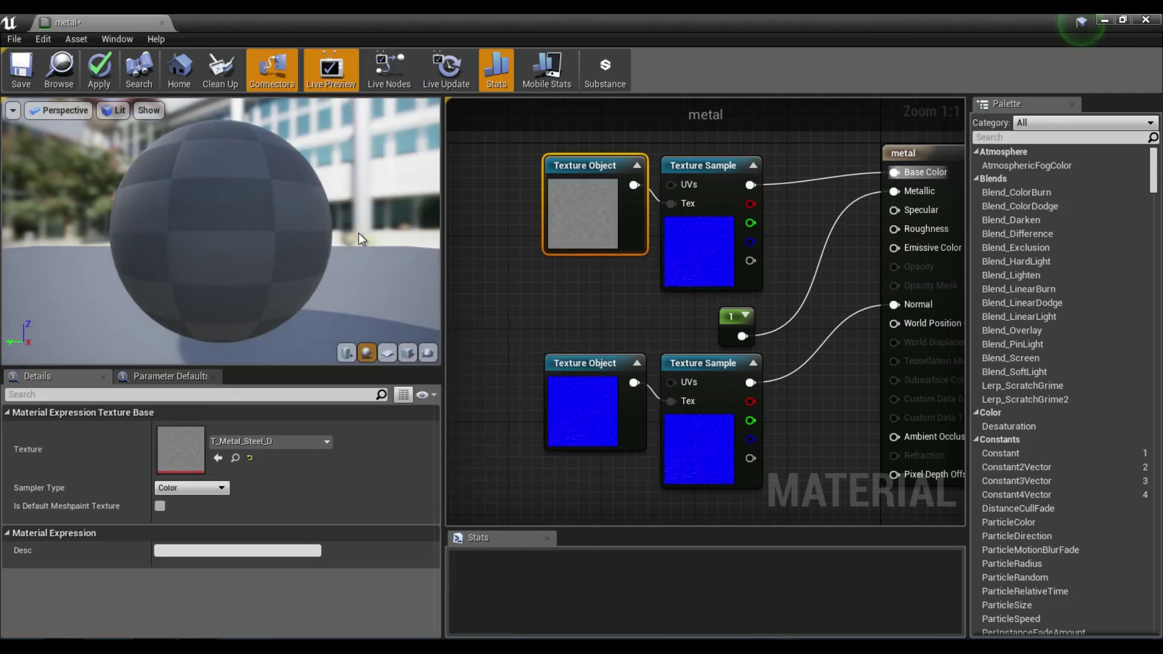
Examine the steel material on the preview sphere from different angles and distances, and check the Metallic constant
left_click_drag(239, 213, 314, 238)
scroll(224, 217, "up", 3)
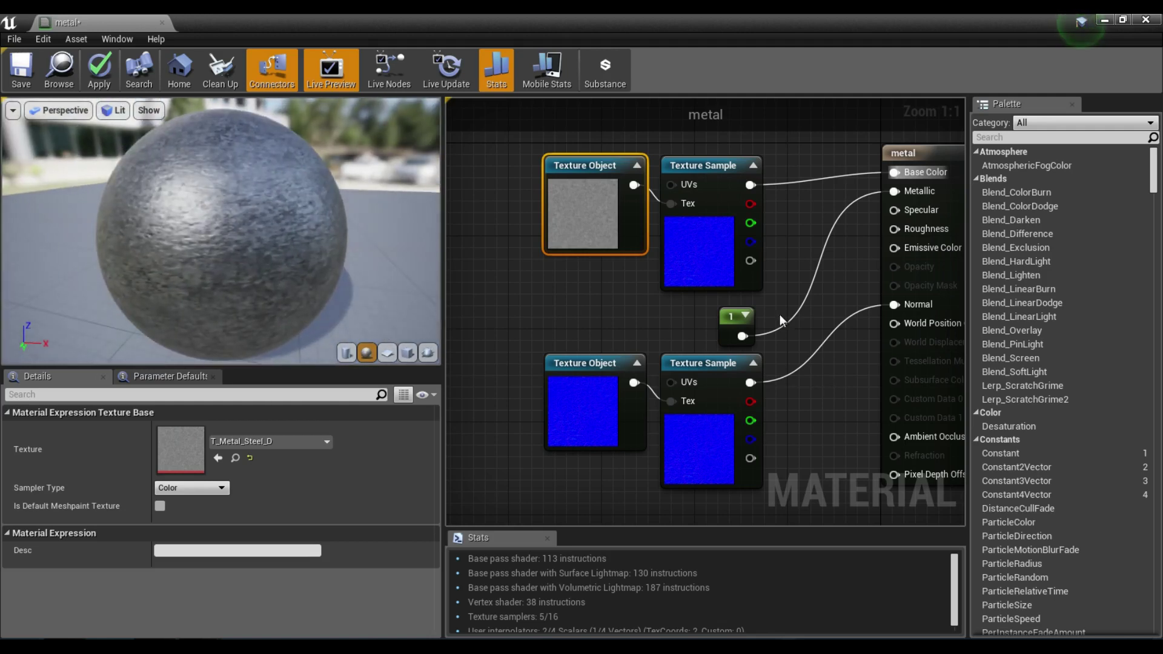
left_click(734, 315)
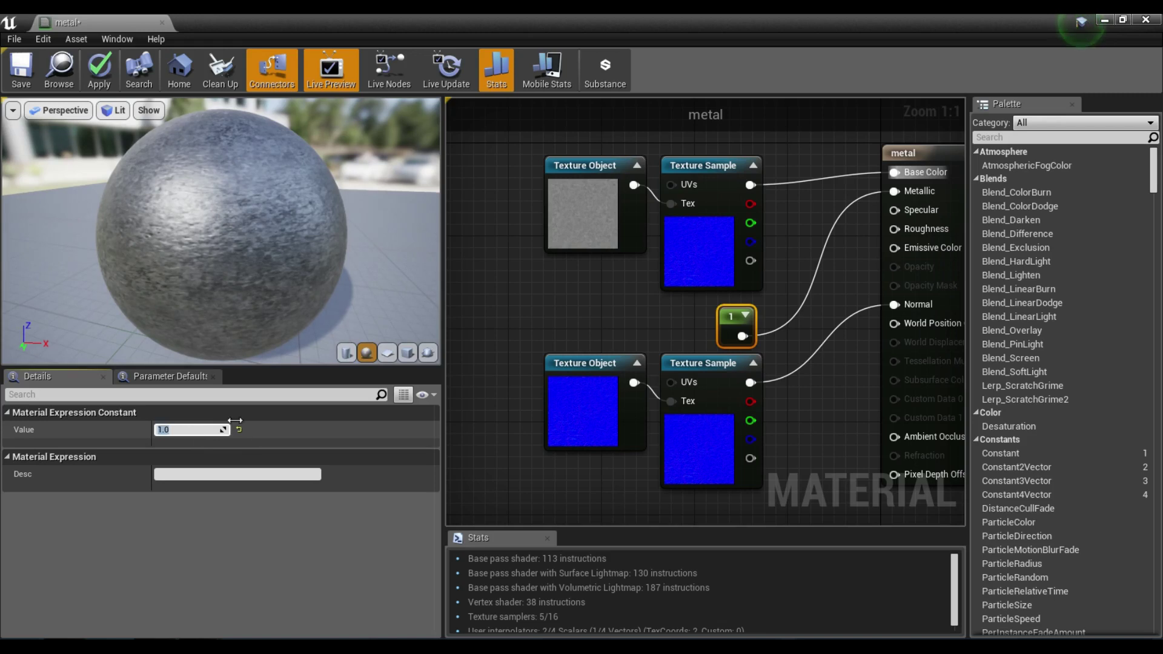
right_click(896, 193)
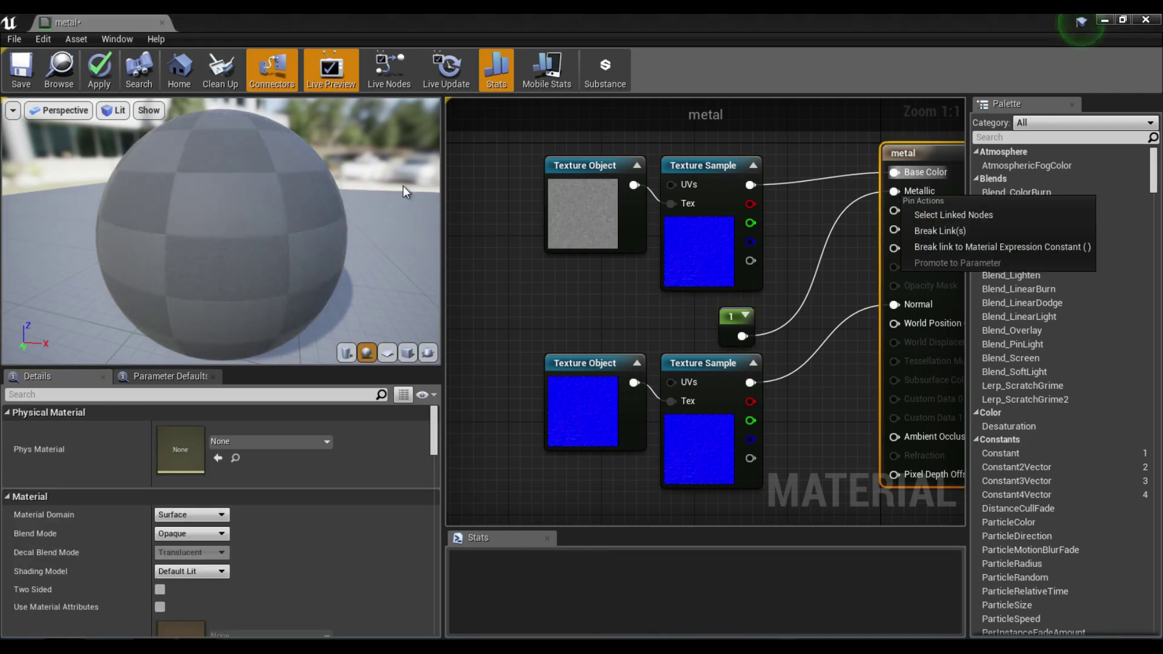
left_click(283, 229)
scroll(279, 229, "down", 3)
scroll(276, 230, "up", 3)
scroll(256, 243, "down", 3)
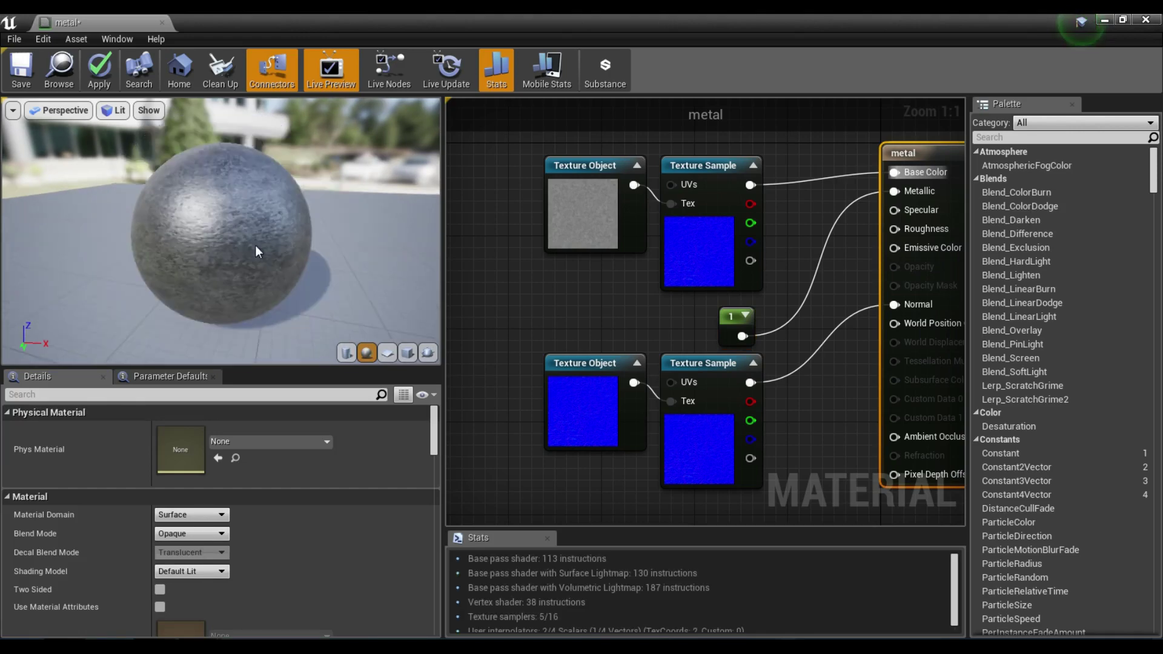
left_click_drag(255, 245, 439, 246)
Save the metal material, then return to the level and inspect the textured spheres up close
mouse_move(613, 257)
right_mouse_down()
mouse_move(698, 265)
mouse_move(593, 252)
right_mouse_up()
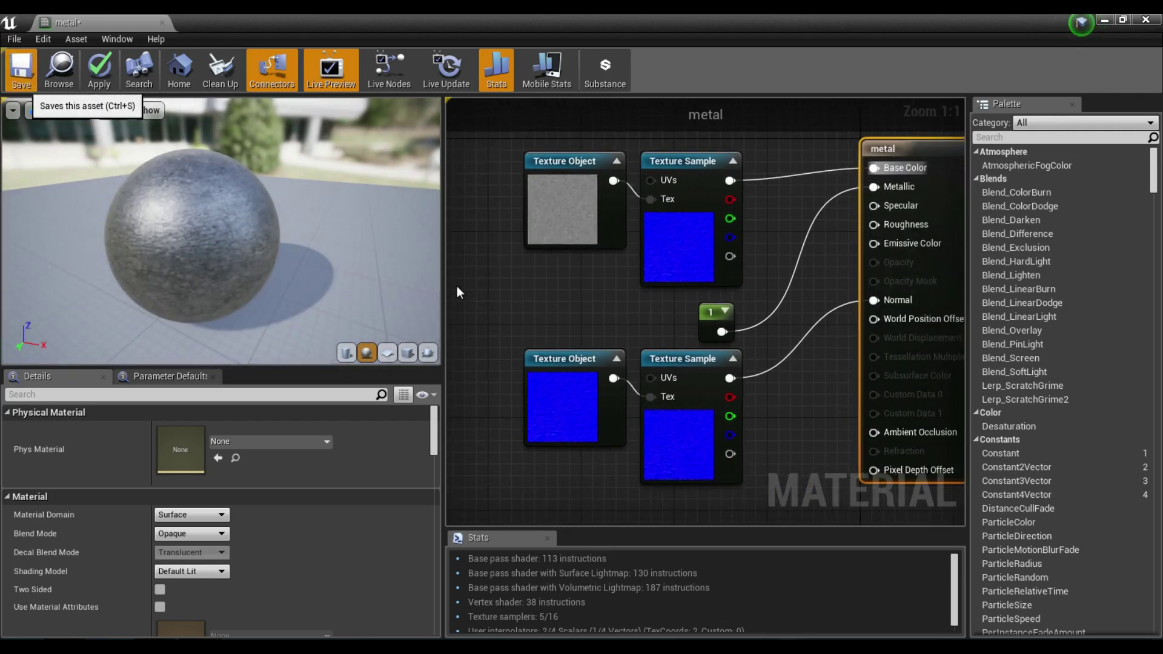
key("ctrl+s")
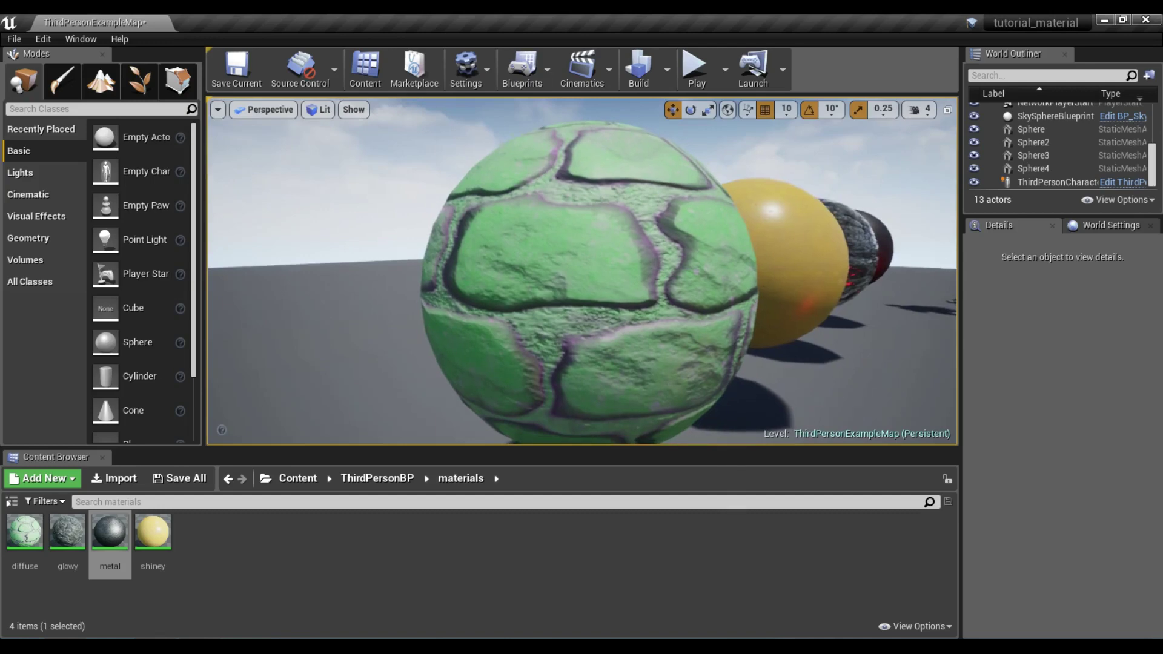
mouse_move(457, 286)
right_mouse_down()
mouse_move(684, 290)
mouse_move(465, 286)
right_mouse_up()
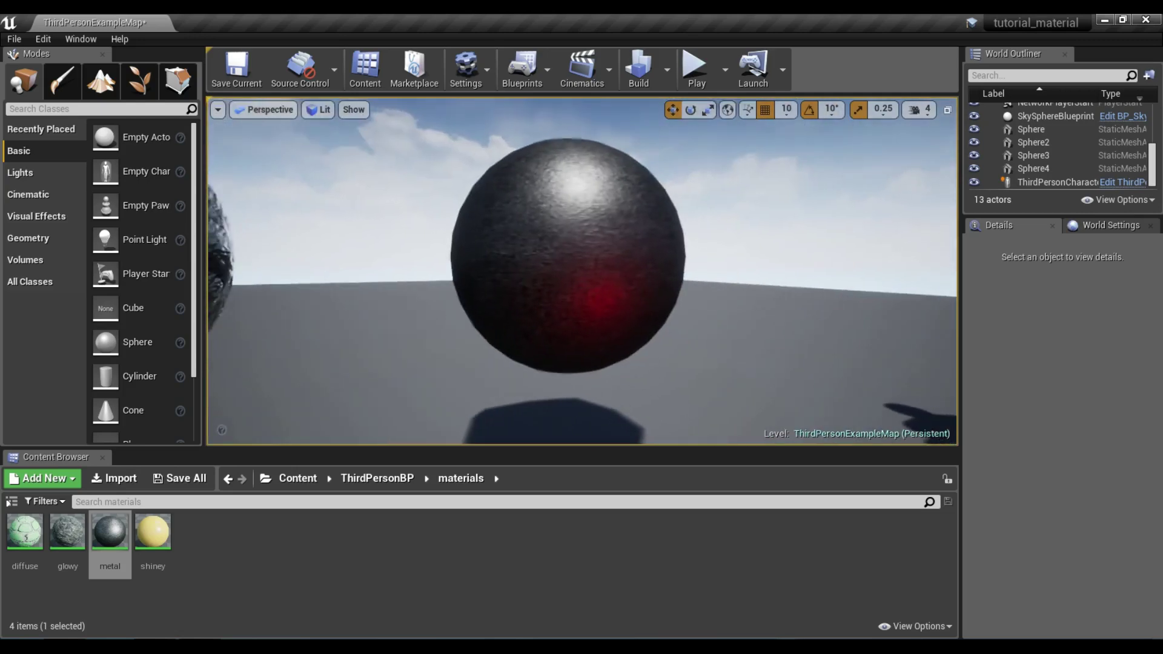
right_click_drag(465, 285, 465, 286)
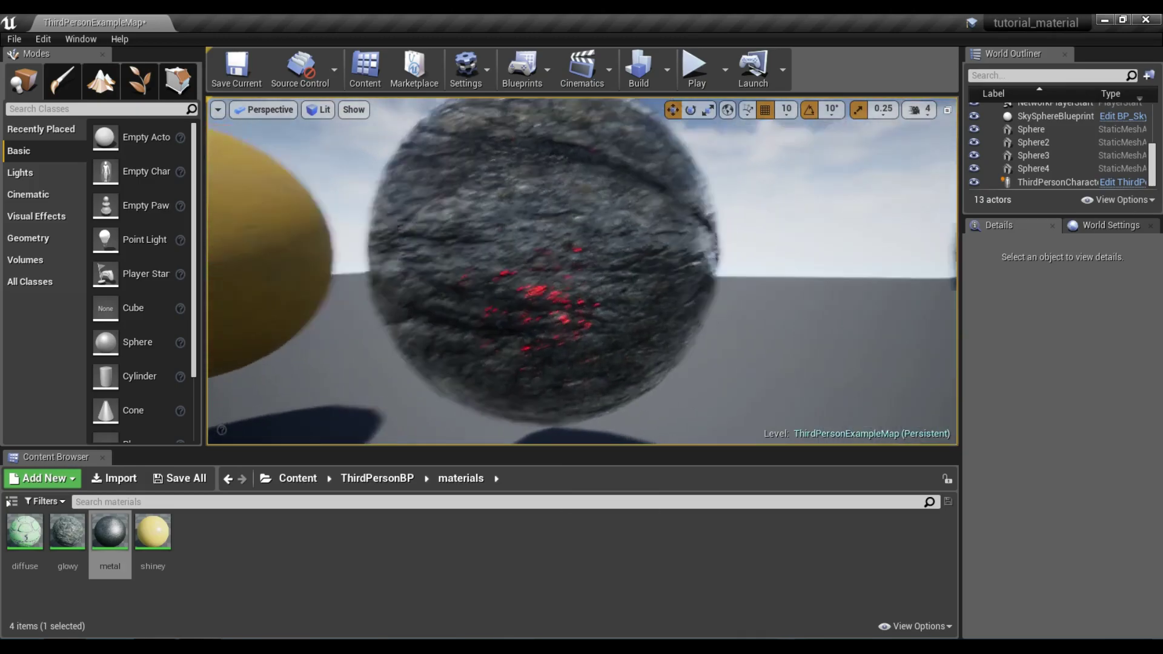